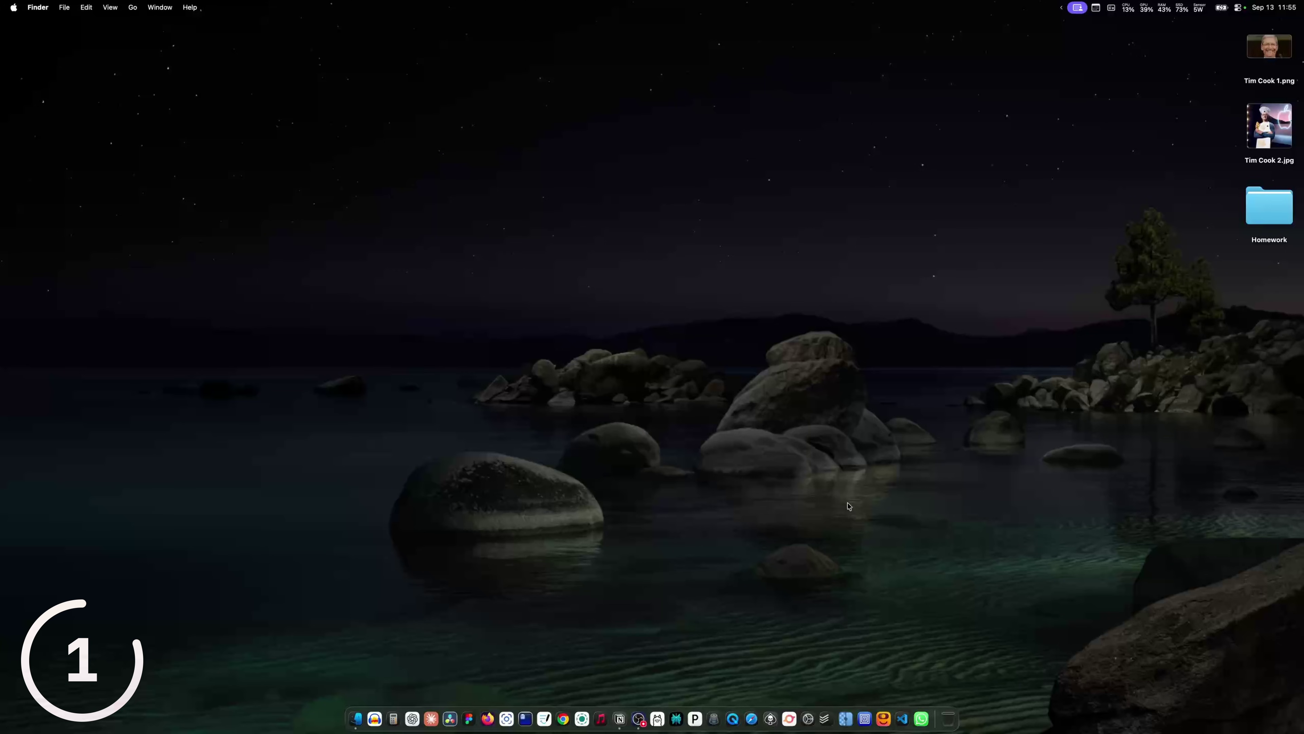
Launch Safari, load YouTube and add it to the Dock as a web app.
key("alt+space")
type("saf")
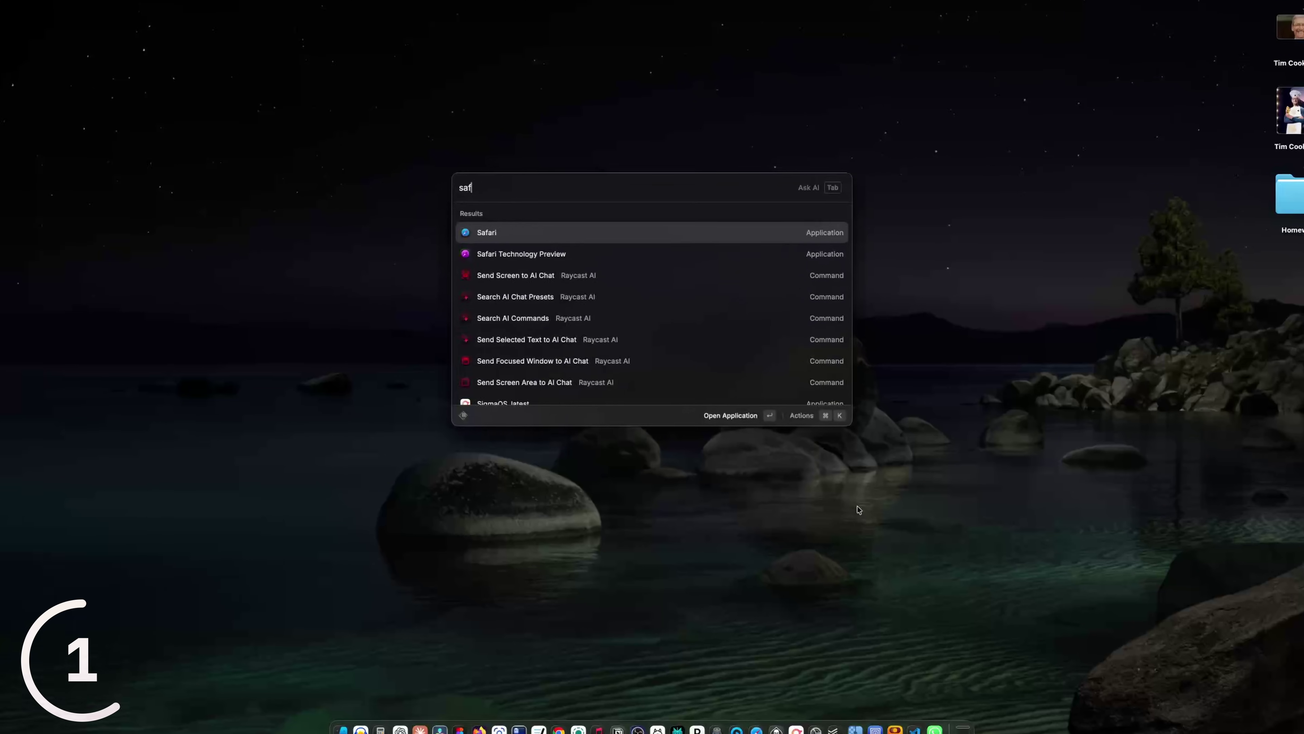
key("Return")
type("youtu")
key("Return")
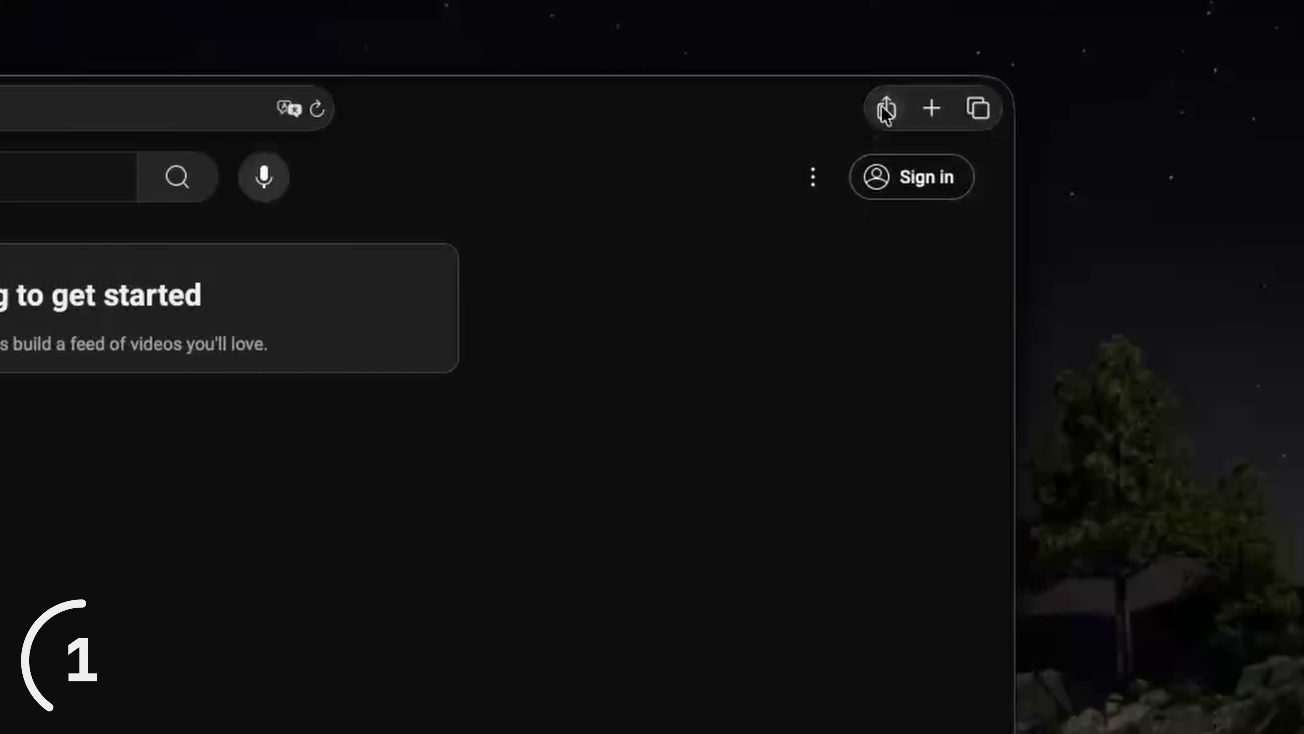
left_click(1160, 37)
left_click(1156, 217)
key("Return")
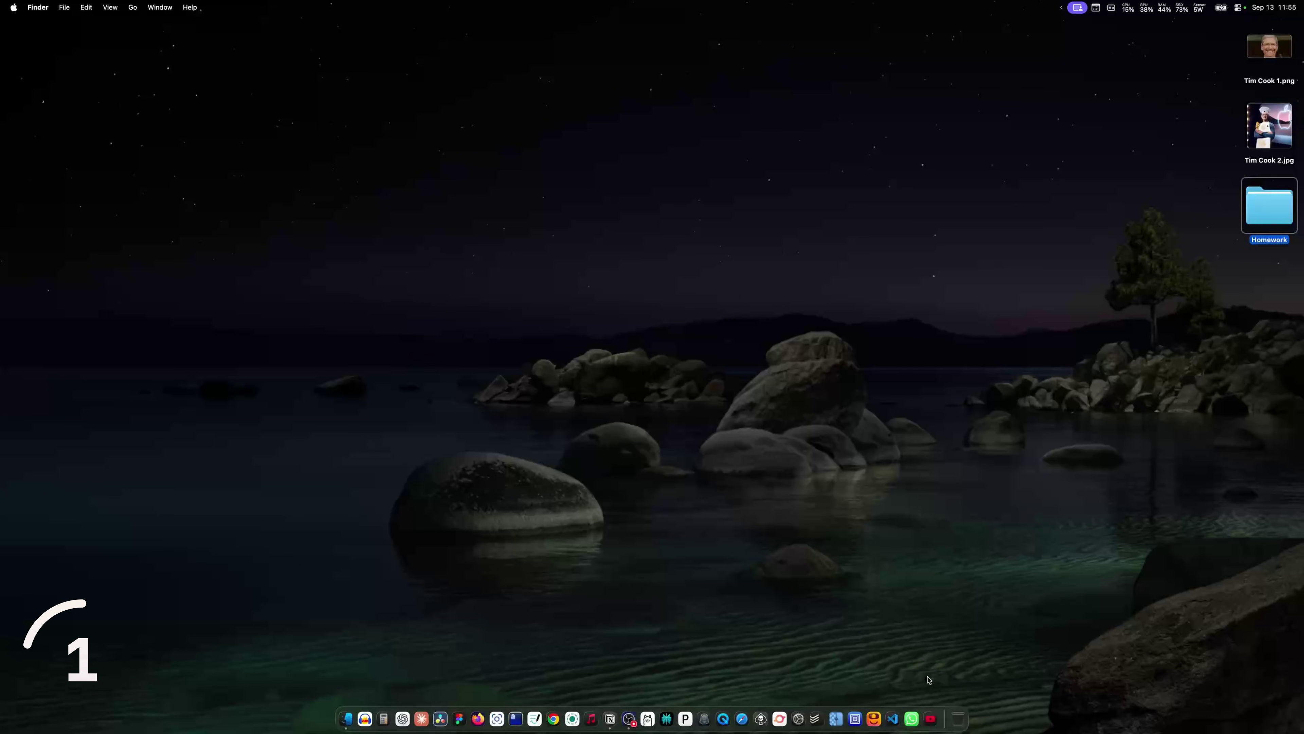
Open the YouTube web app and play a video in picture-in-picture.
left_click(934, 690)
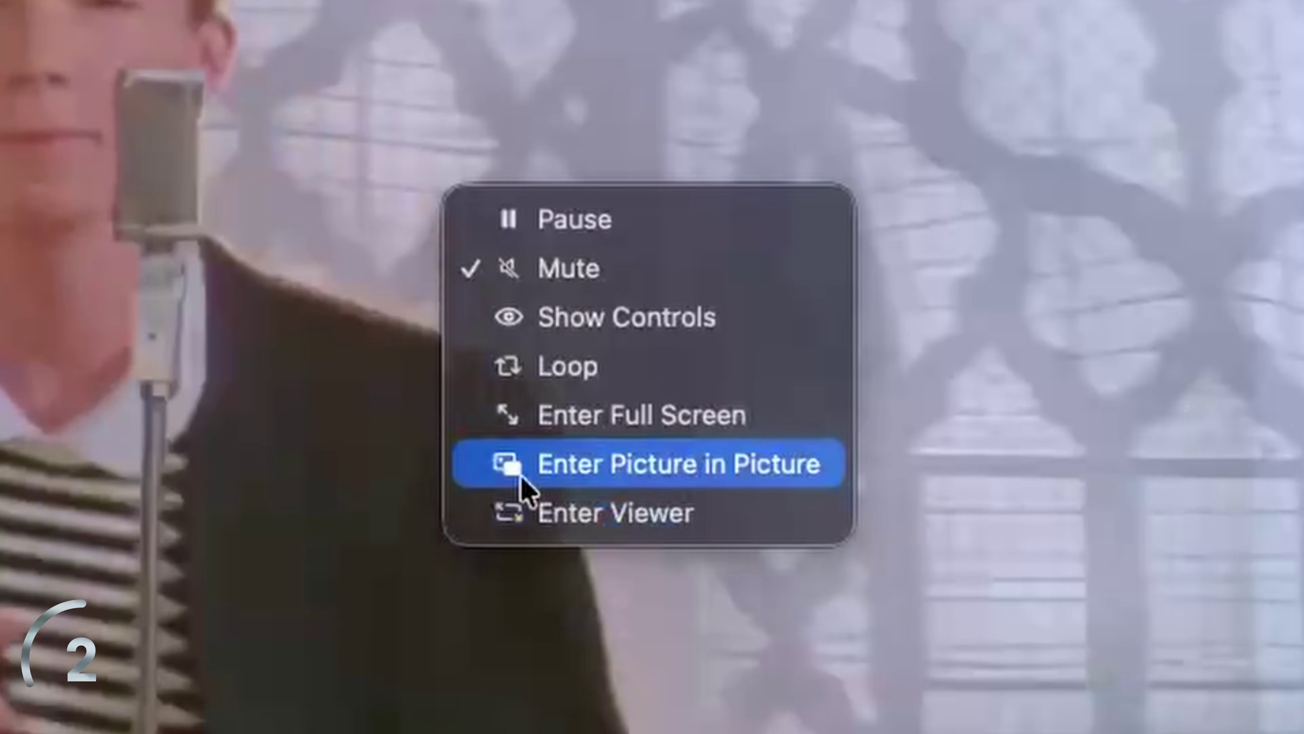
left_click(521, 468)
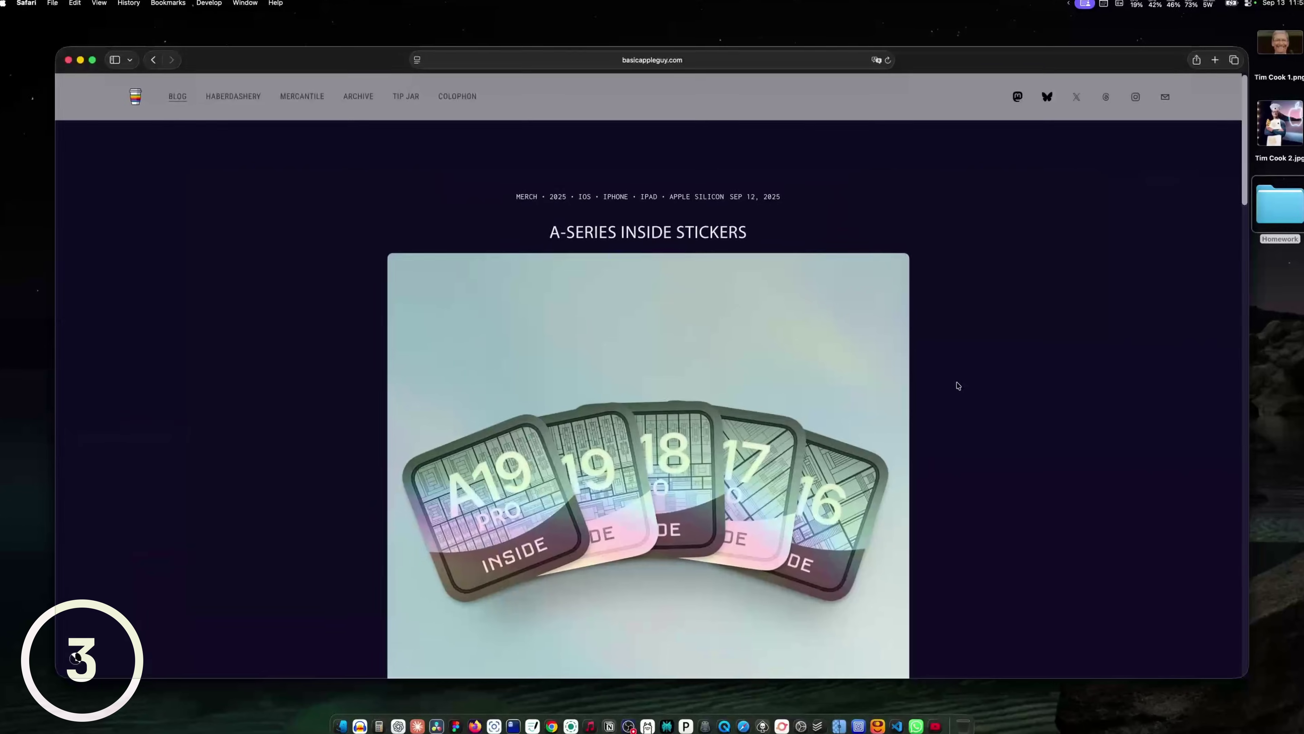
scroll(958, 385, "down", 15)
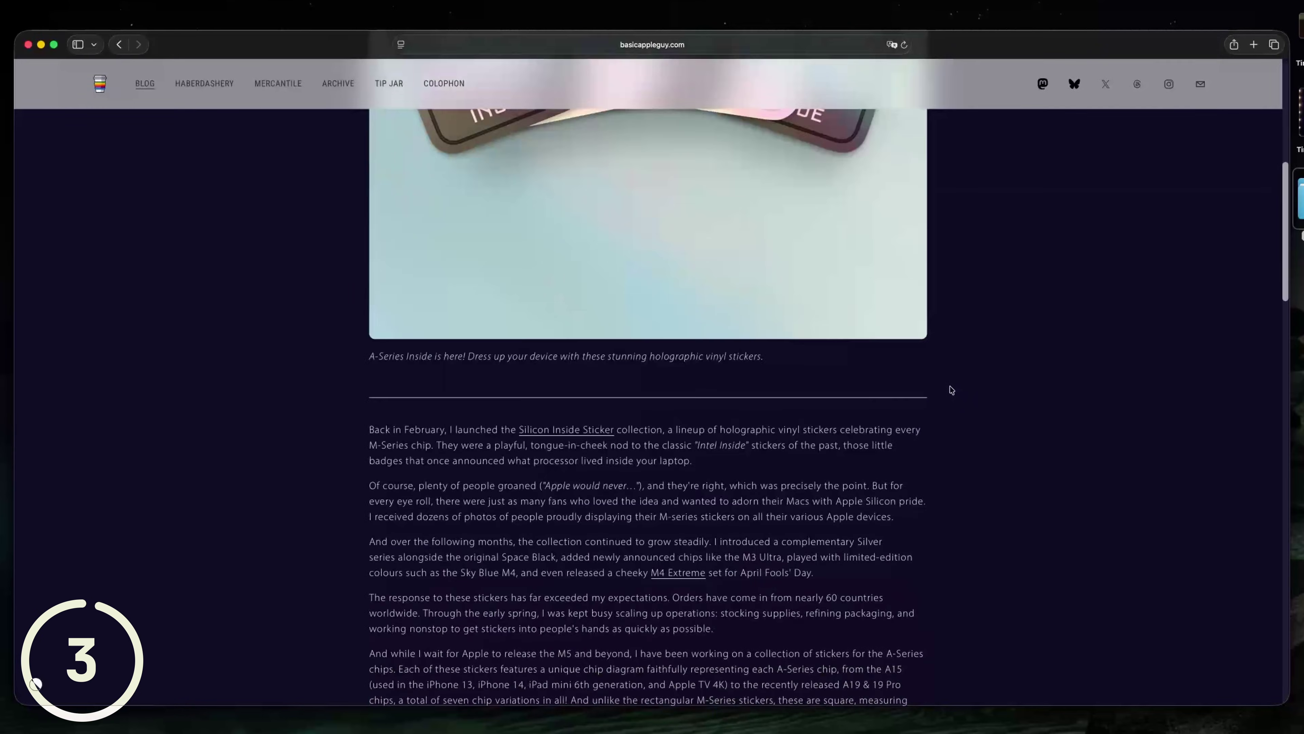
scroll(930, 381, "up", 15)
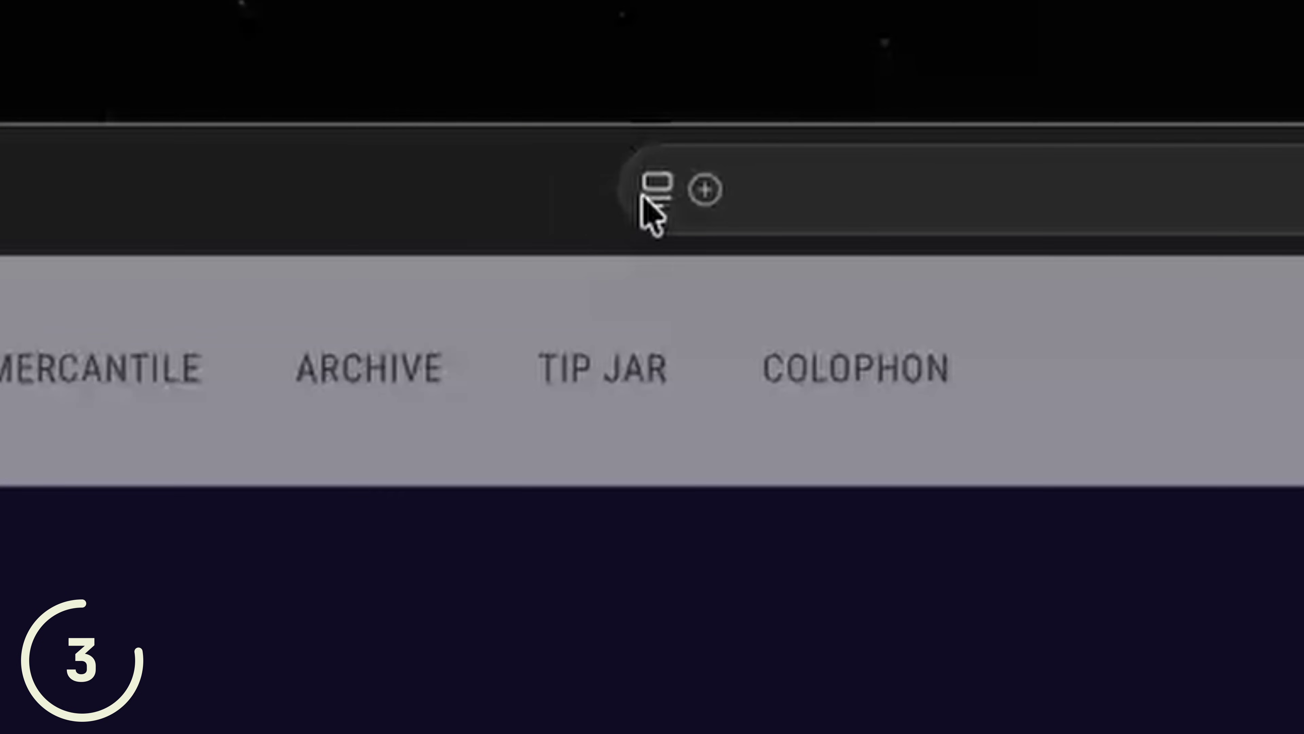
Show the stickers article in Reader view and generate its summary.
left_click(401, 45)
left_click(367, 78)
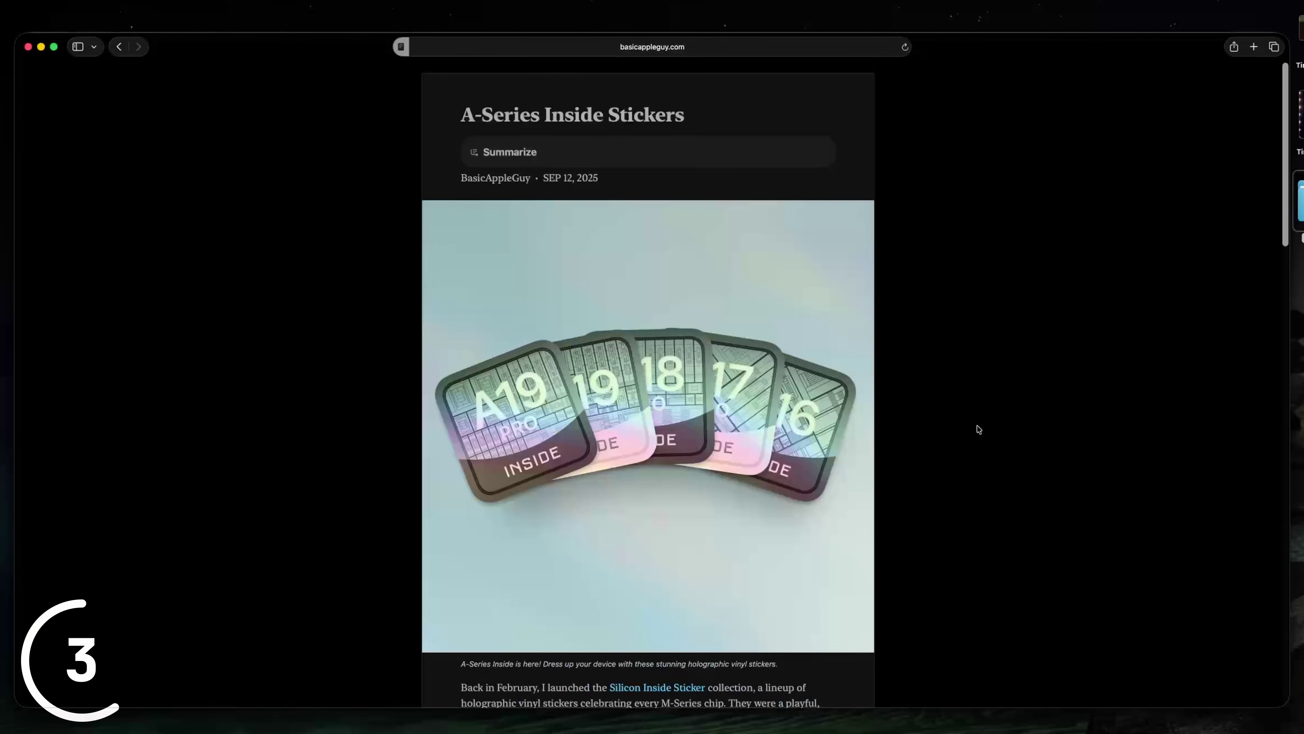
scroll(975, 428, "down", 6)
scroll(976, 427, "up", 6)
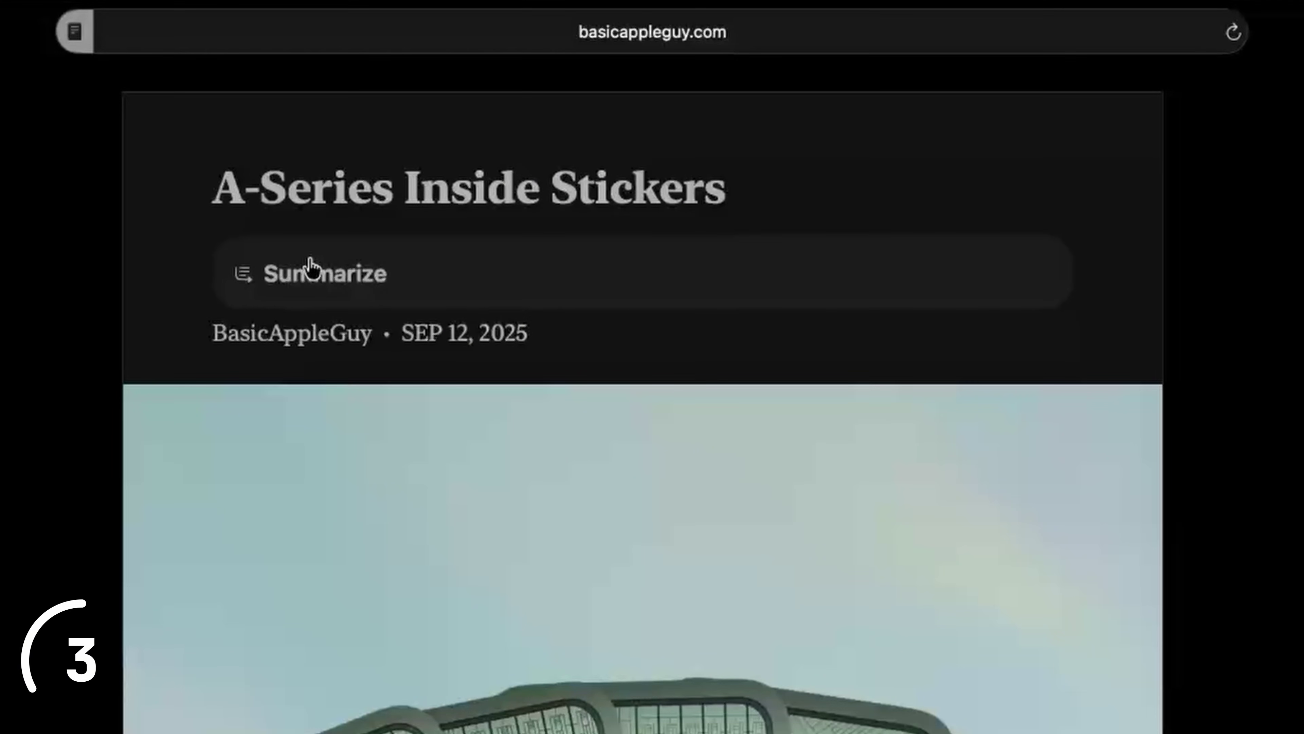
left_click(310, 268)
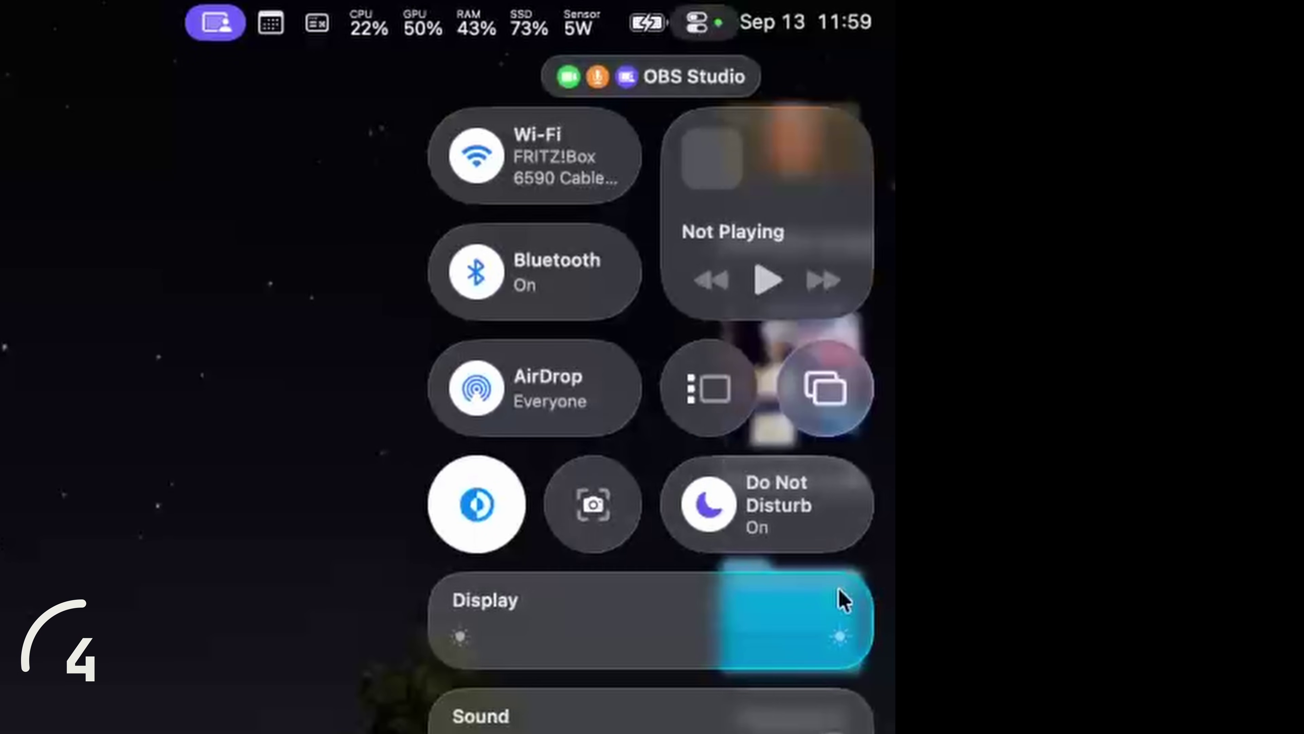
Drag the calendar item further right in the menu bar, then open Menu Bar settings.
left_click(791, 192)
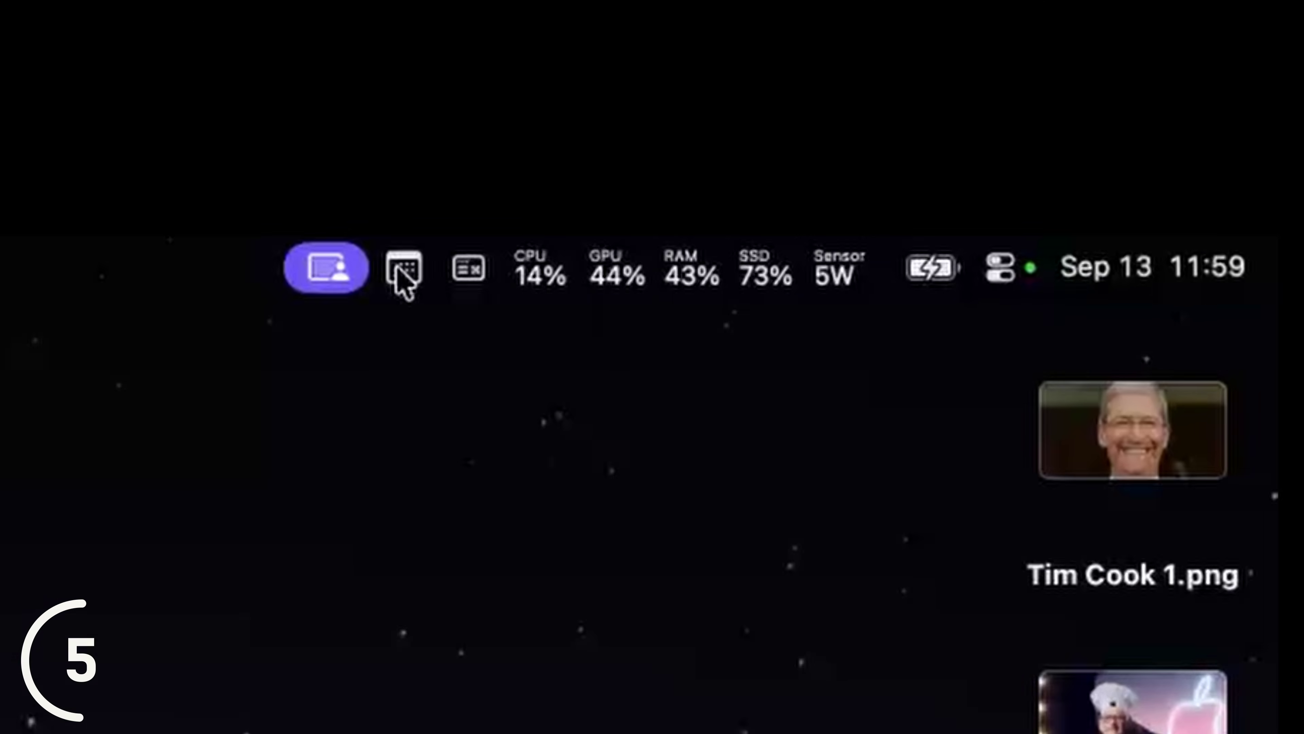
left_click_drag(232, 336, 973, 330)
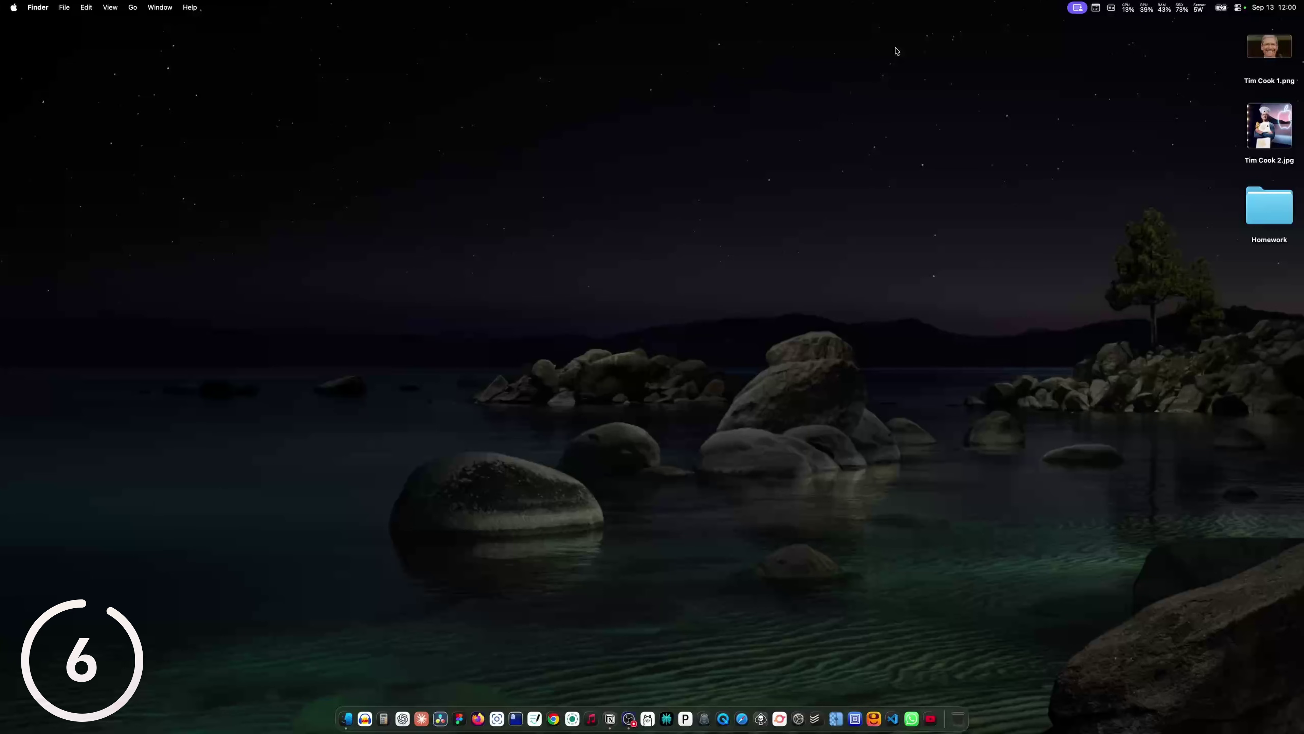
key("super+space")
key("Return")
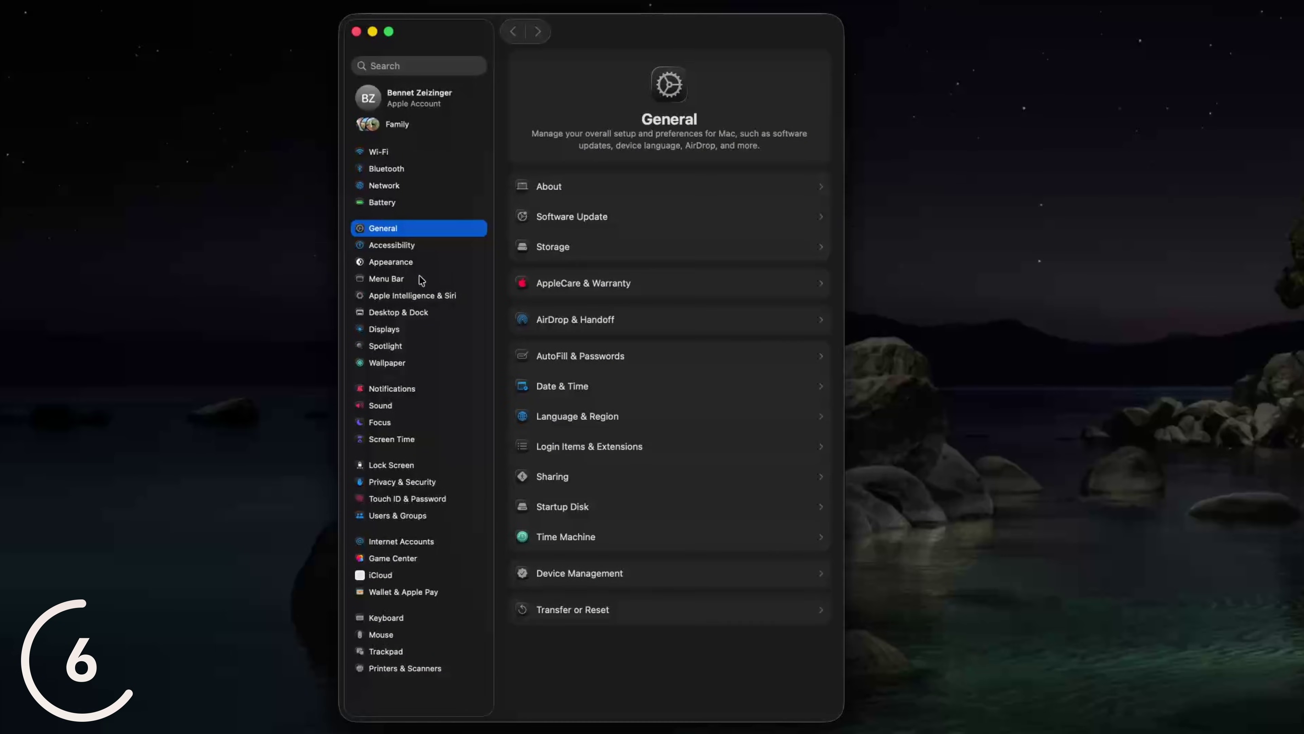
left_click(378, 277)
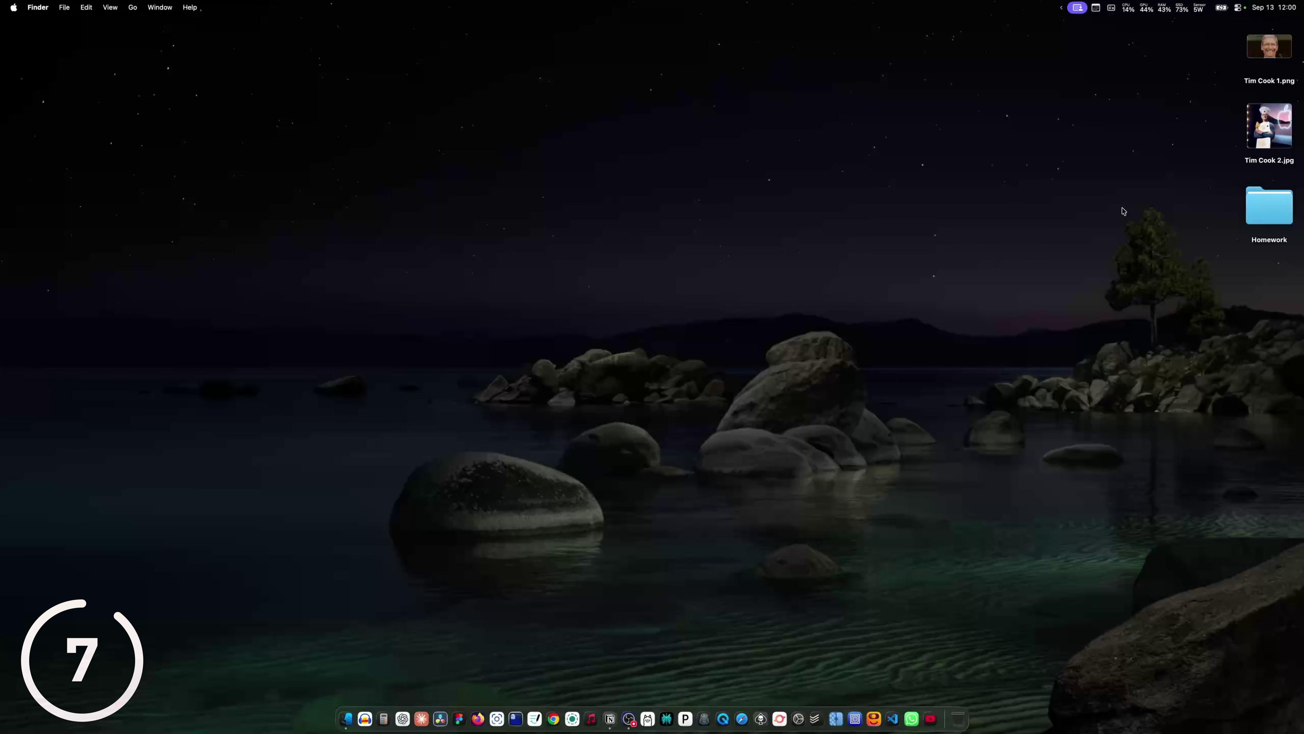
Rotate the PNG photo left and convert it with the Convert Image quick action.
right_click(1267, 49)
mouse_move(1196, 214)
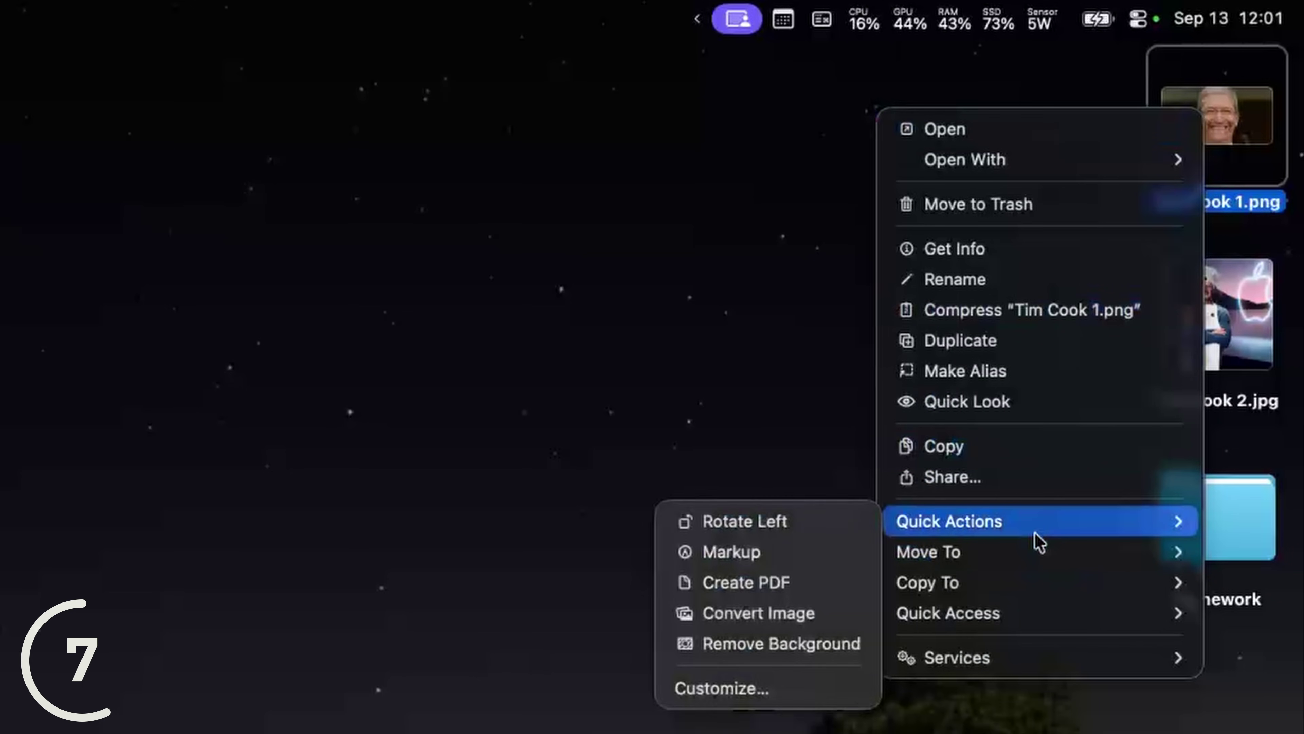
left_click(744, 521)
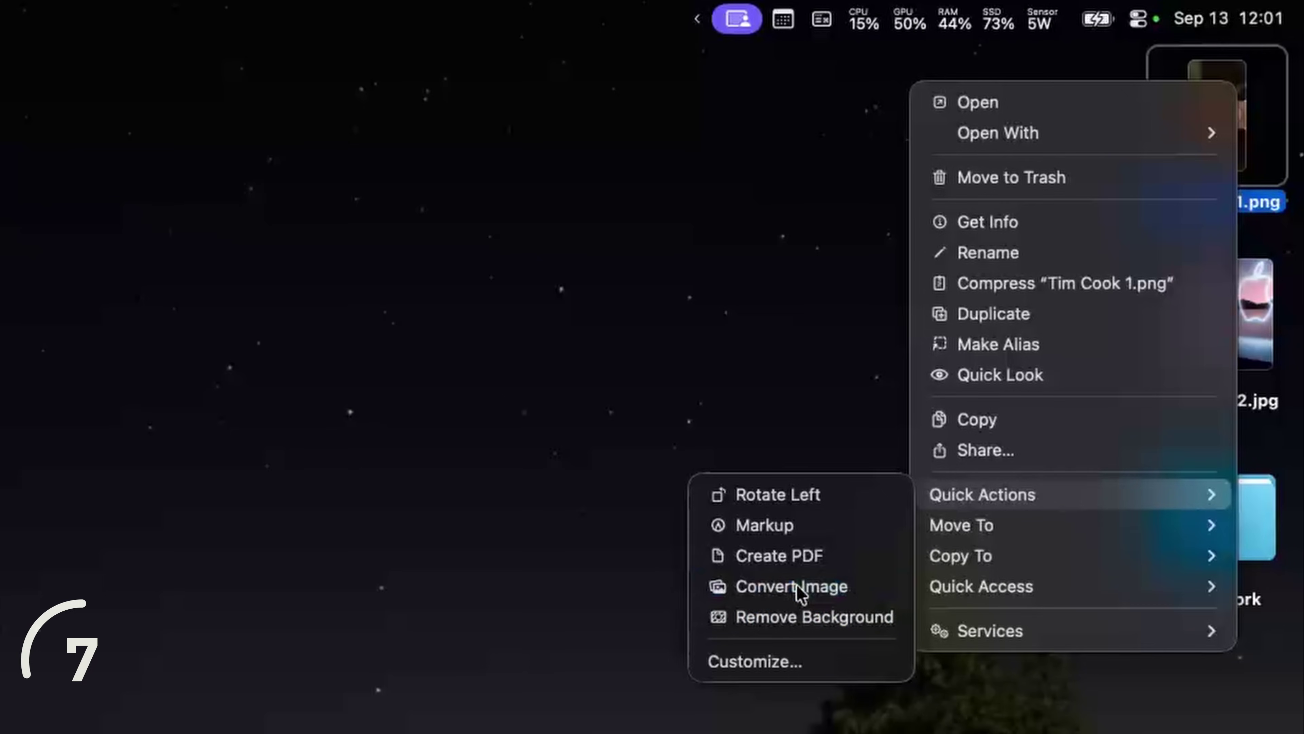
left_click(800, 598)
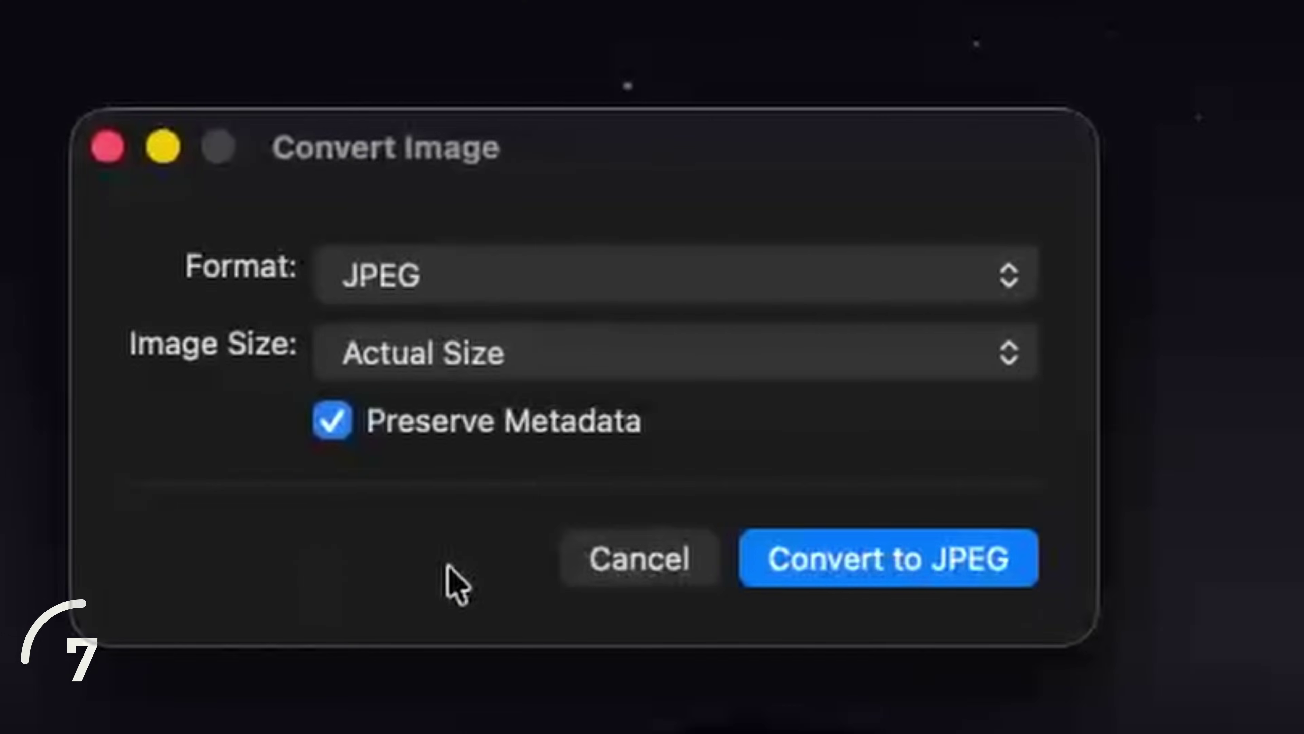
left_click(431, 273)
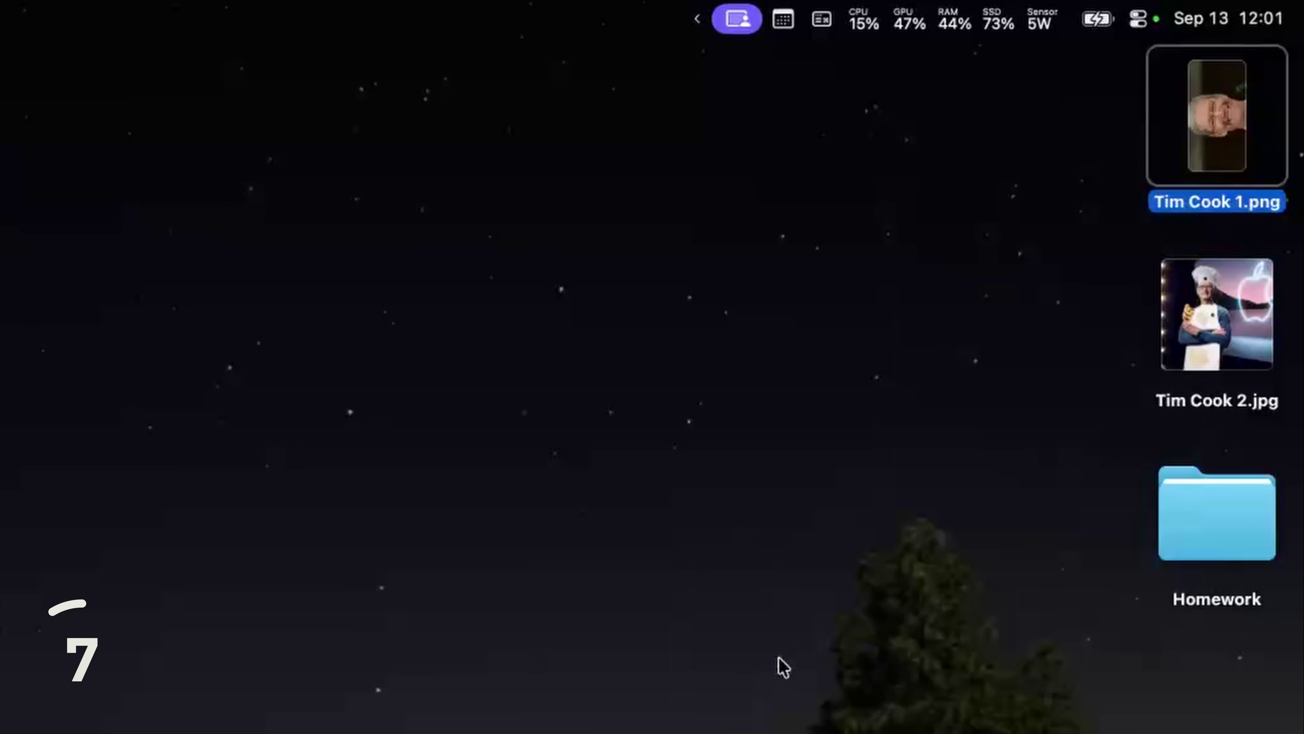
left_click_drag(1263, 179, 862, 390)
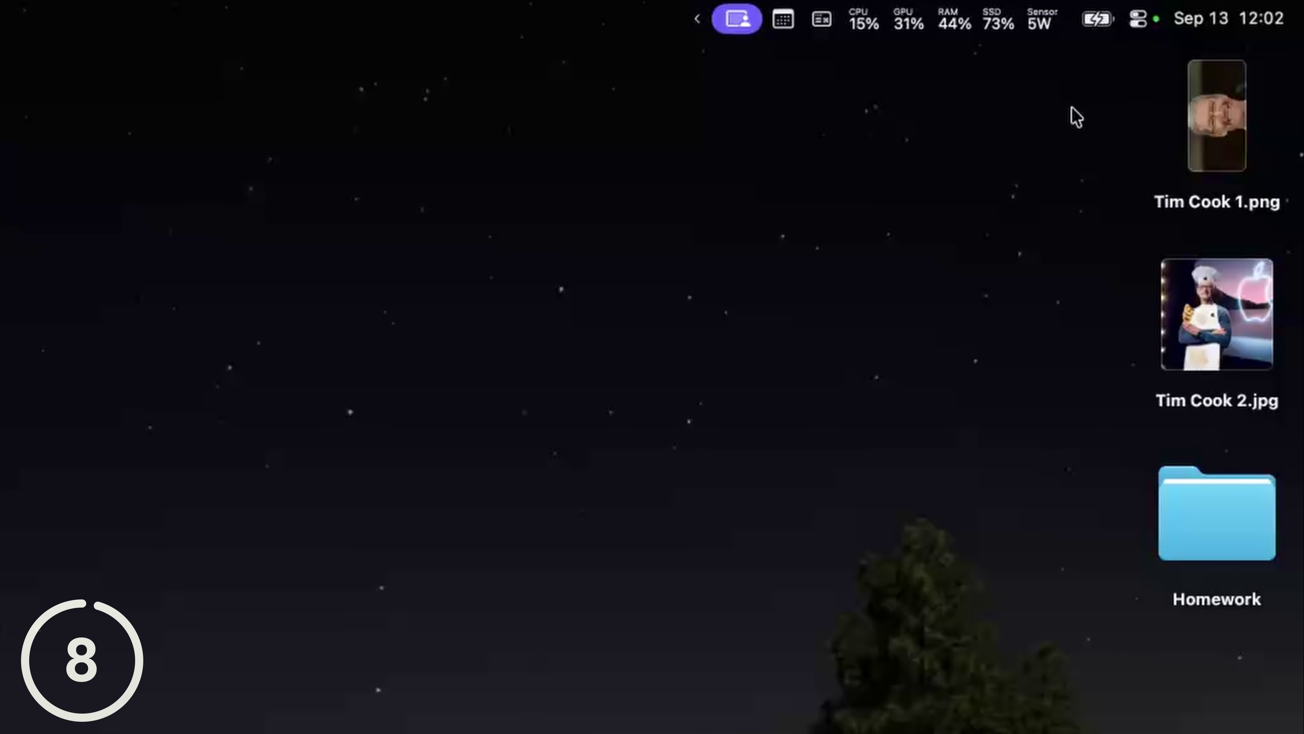
Combine both desktop photos into a new PDF and preview its two pages.
left_click_drag(1072, 111, 1194, 373)
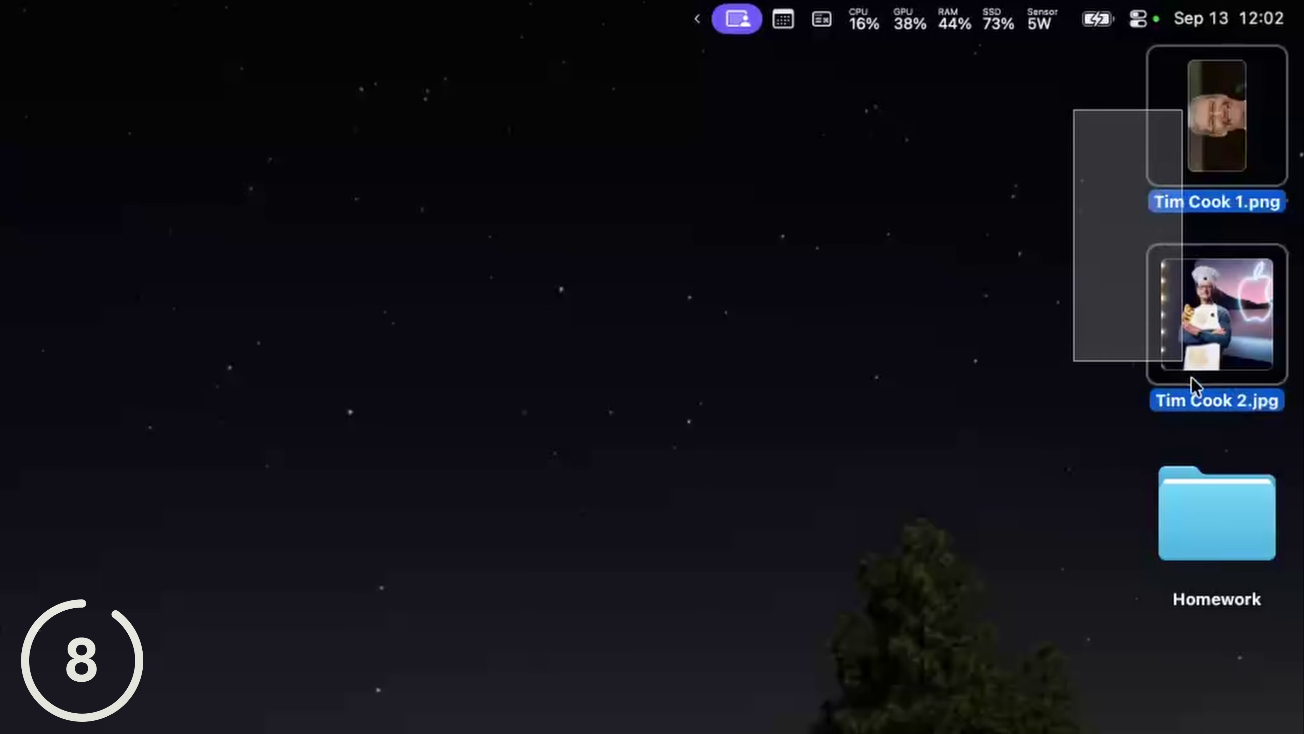
right_click(1215, 345)
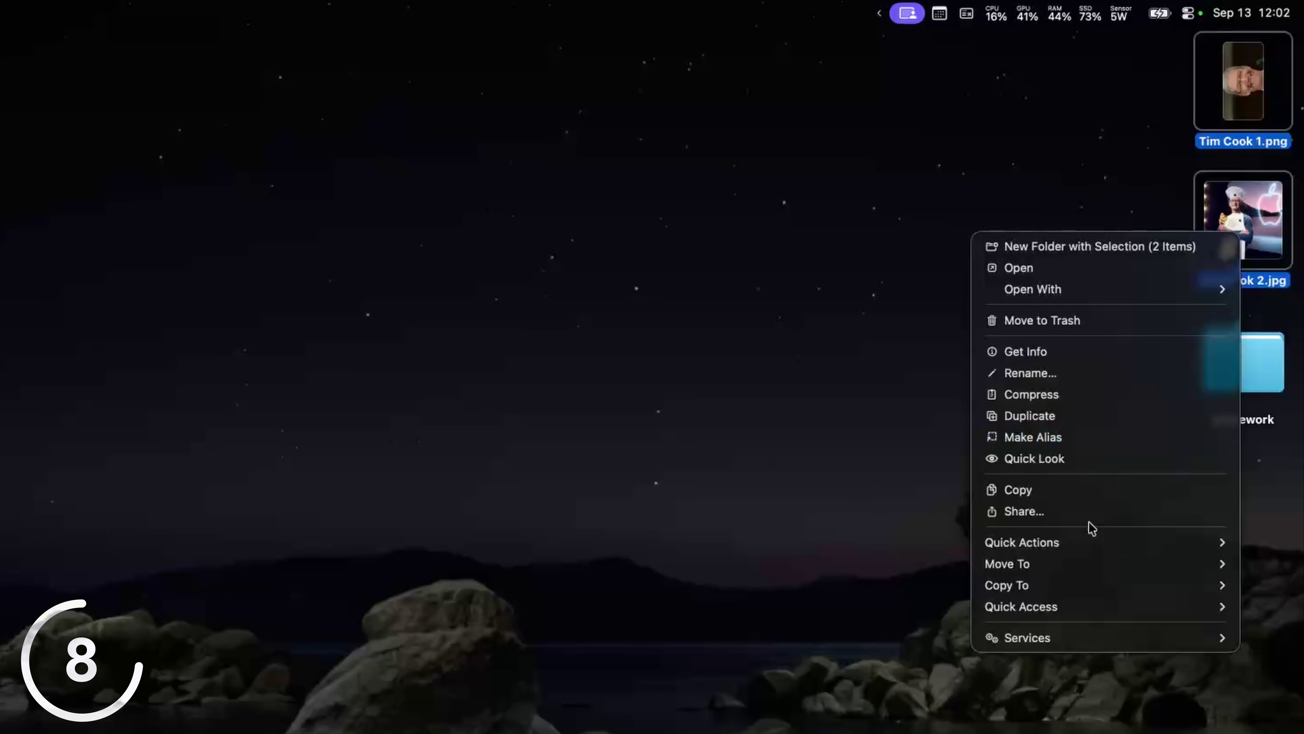
mouse_move(1076, 541)
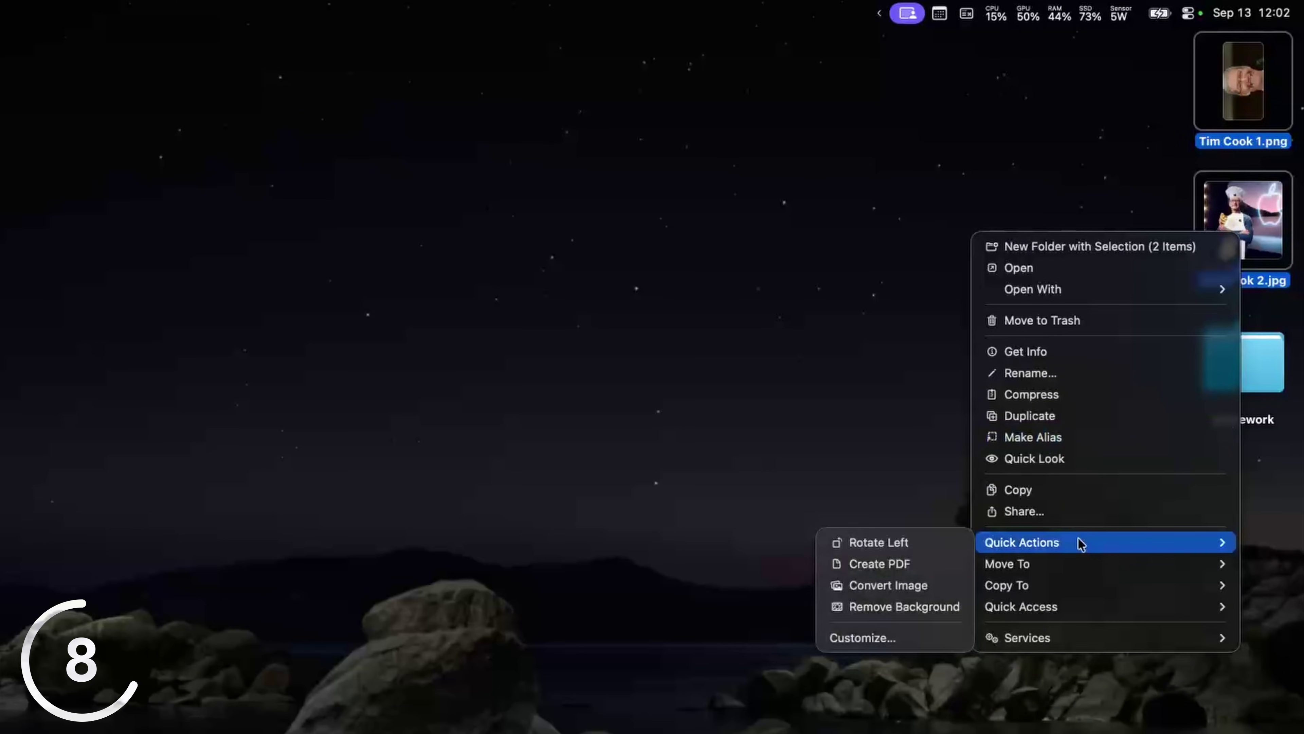
left_click(895, 568)
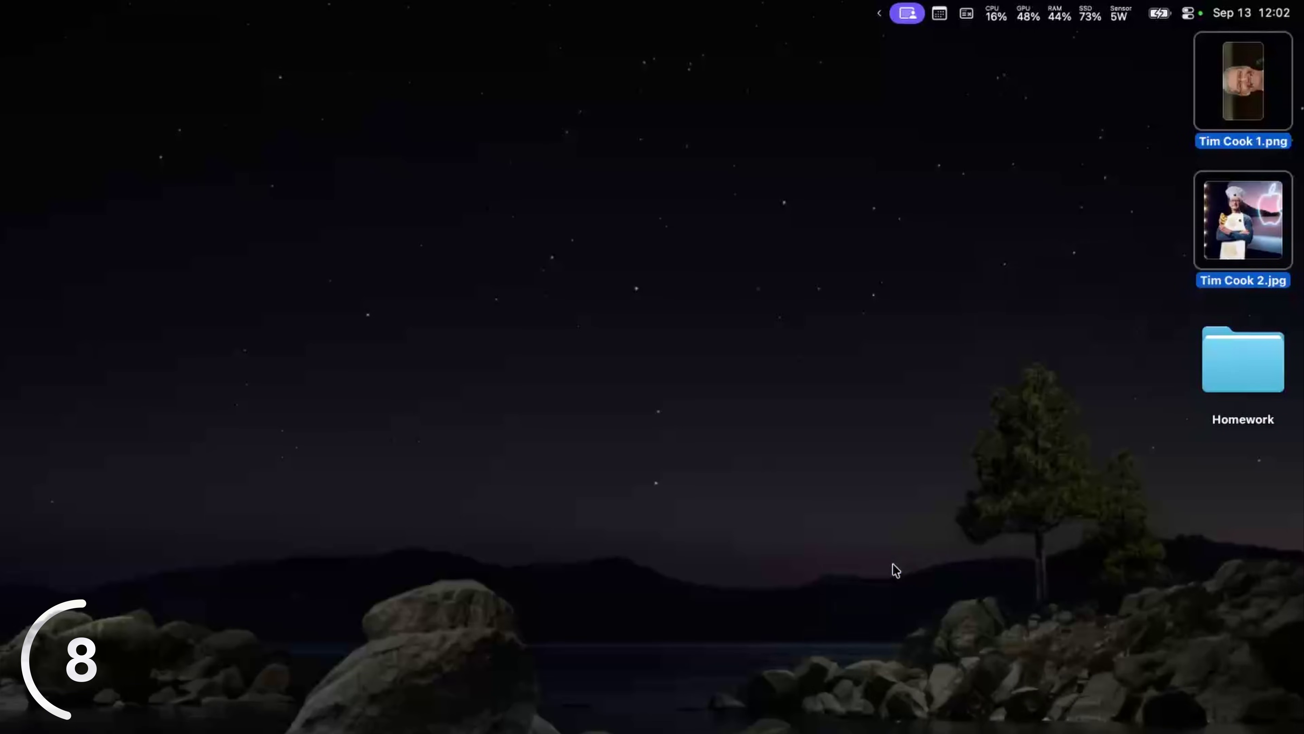
key("space")
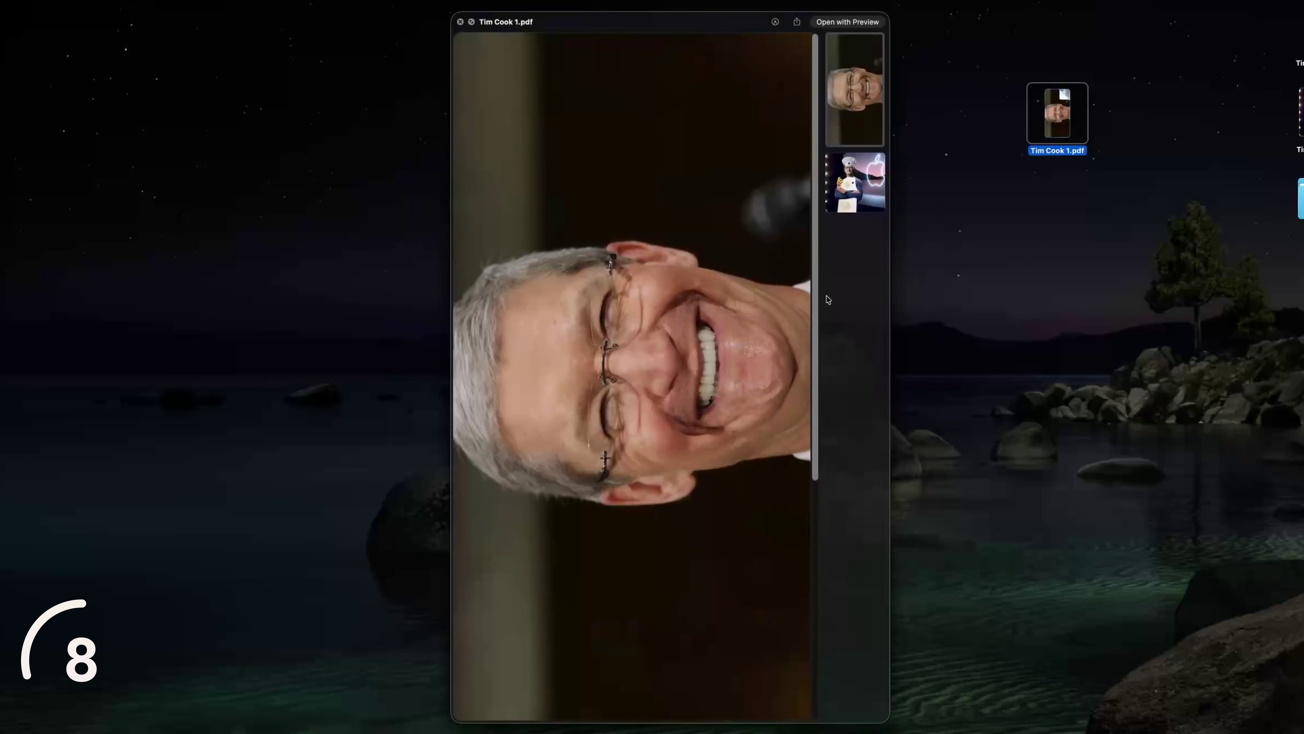
scroll(701, 306, "down", 5)
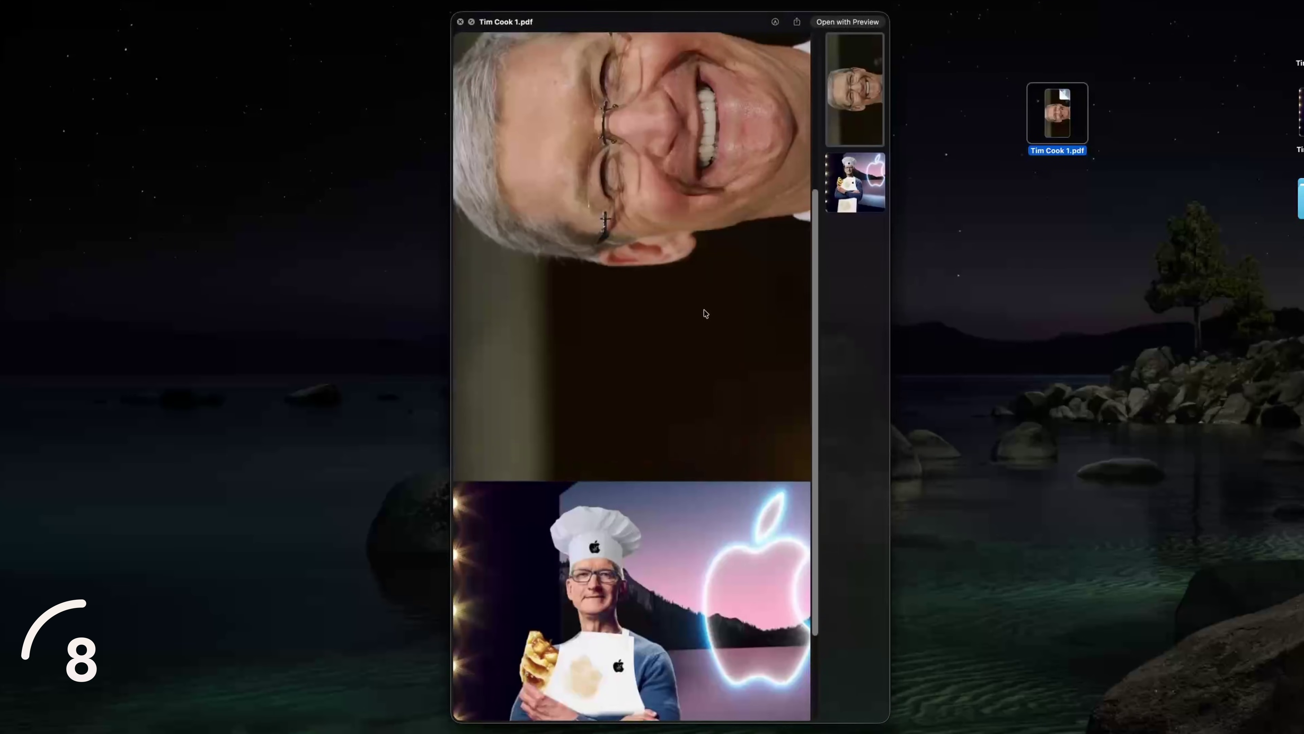
scroll(705, 310, "up", 5)
scroll(705, 311, "down", 5)
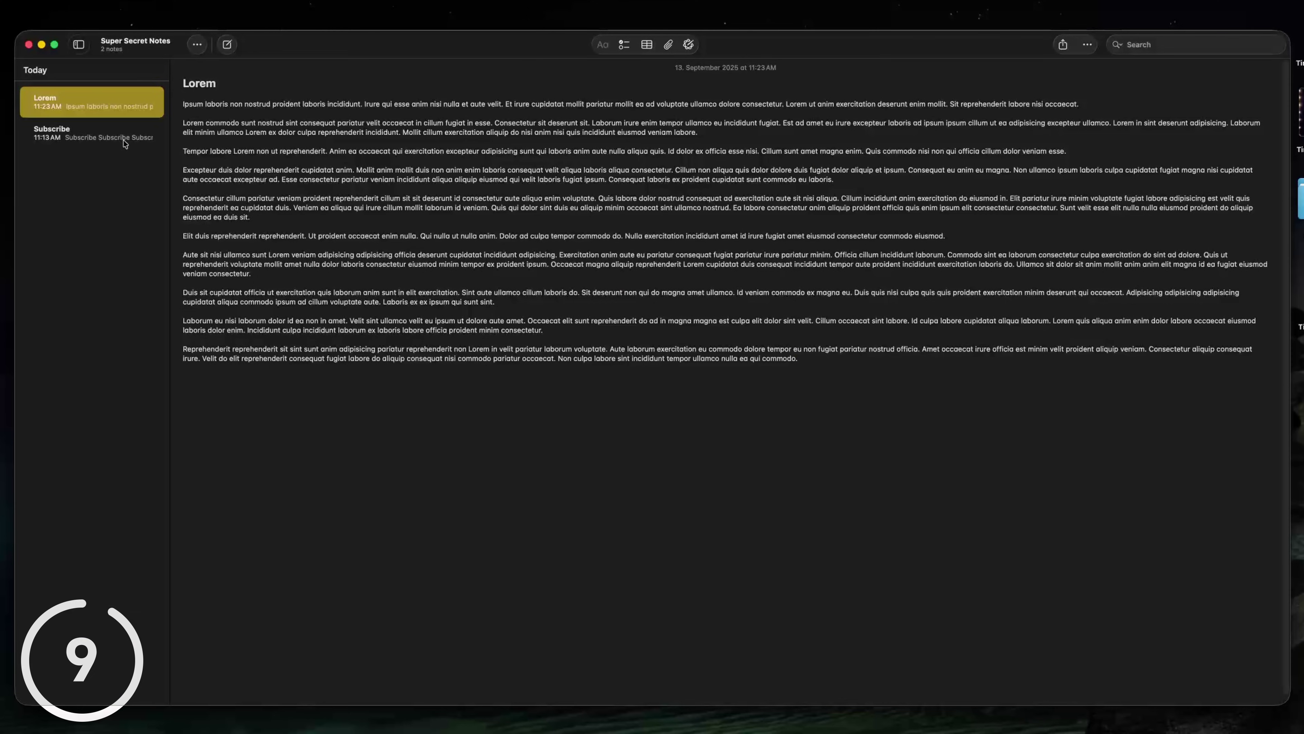
Pop the Subscribe note into its own window, close the main window, and keep it on top.
double_click(124, 139)
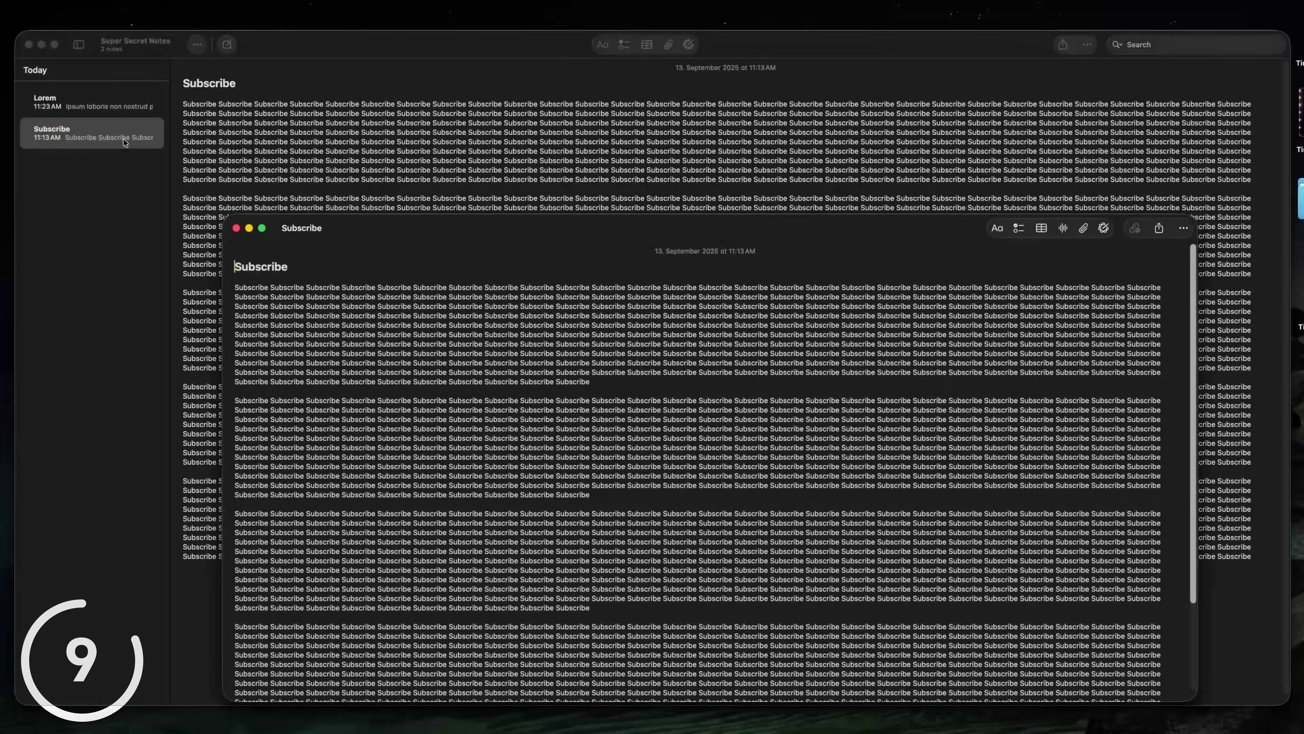
left_click_drag(361, 247, 305, 179)
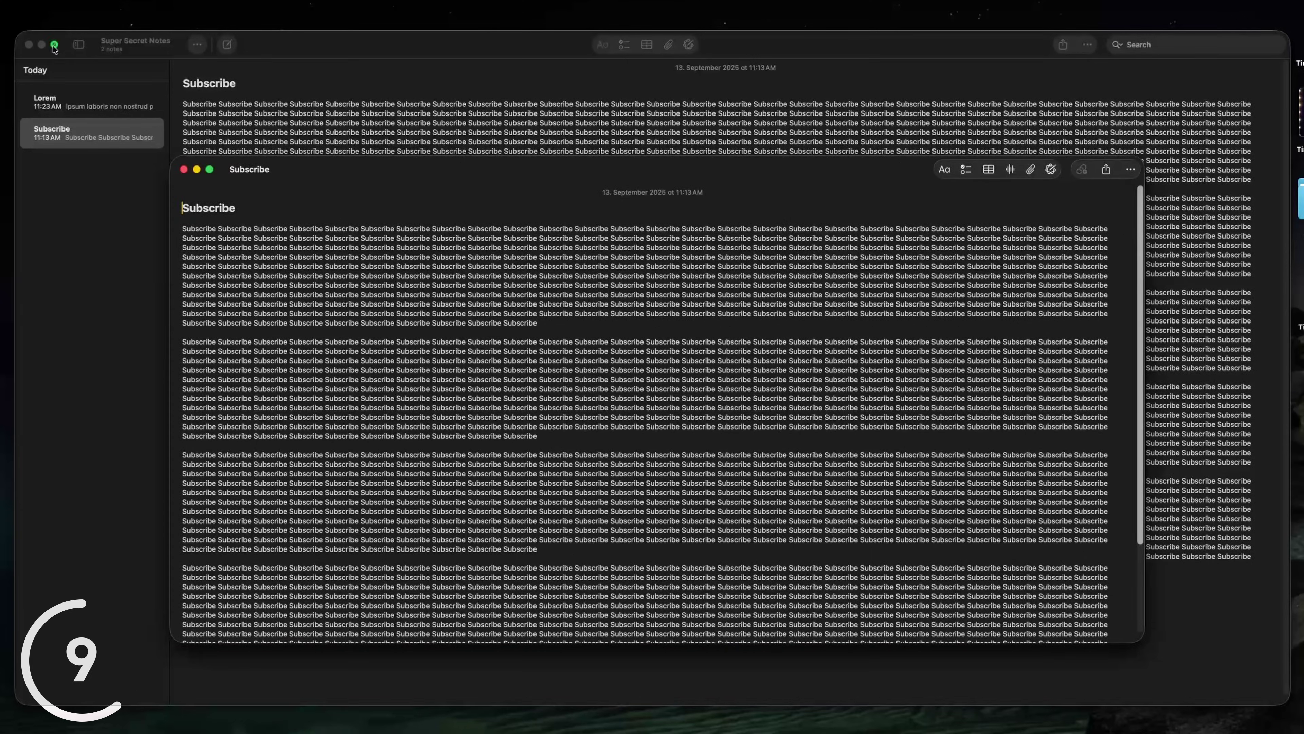
left_click(29, 44)
left_click(185, 6)
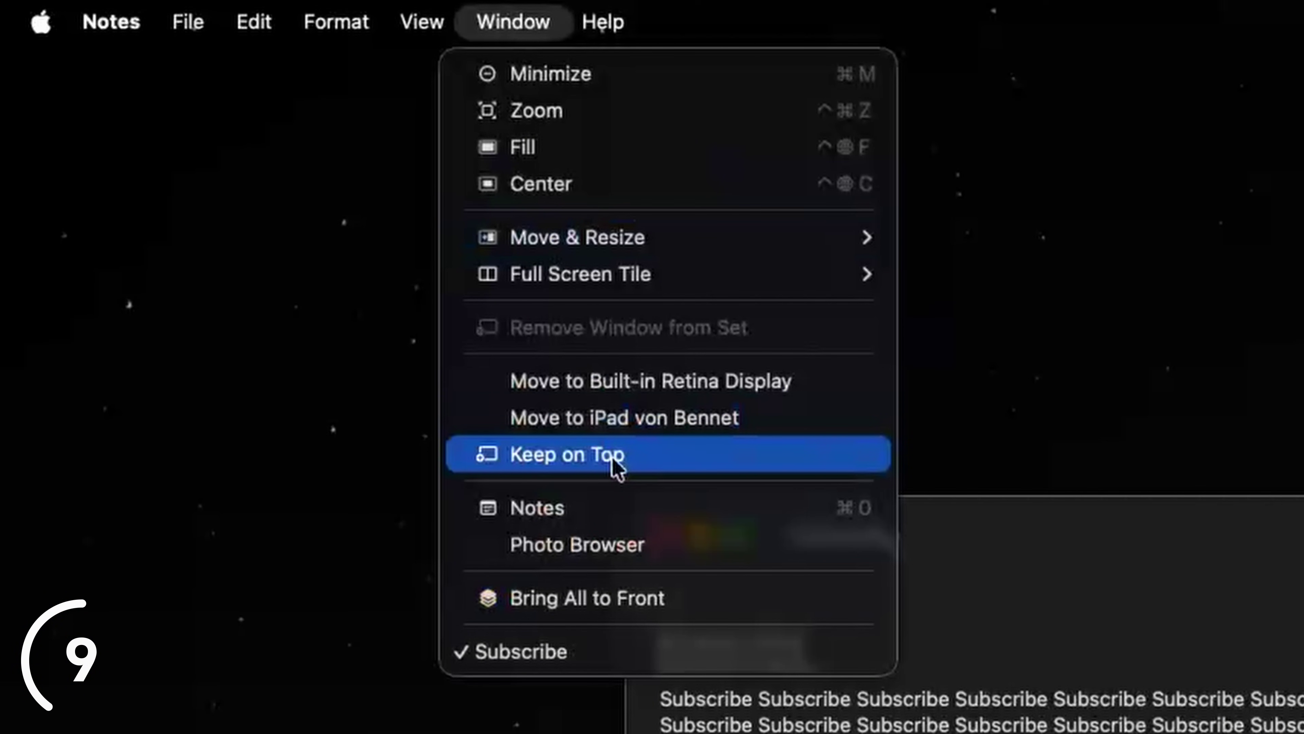
left_click(324, 244)
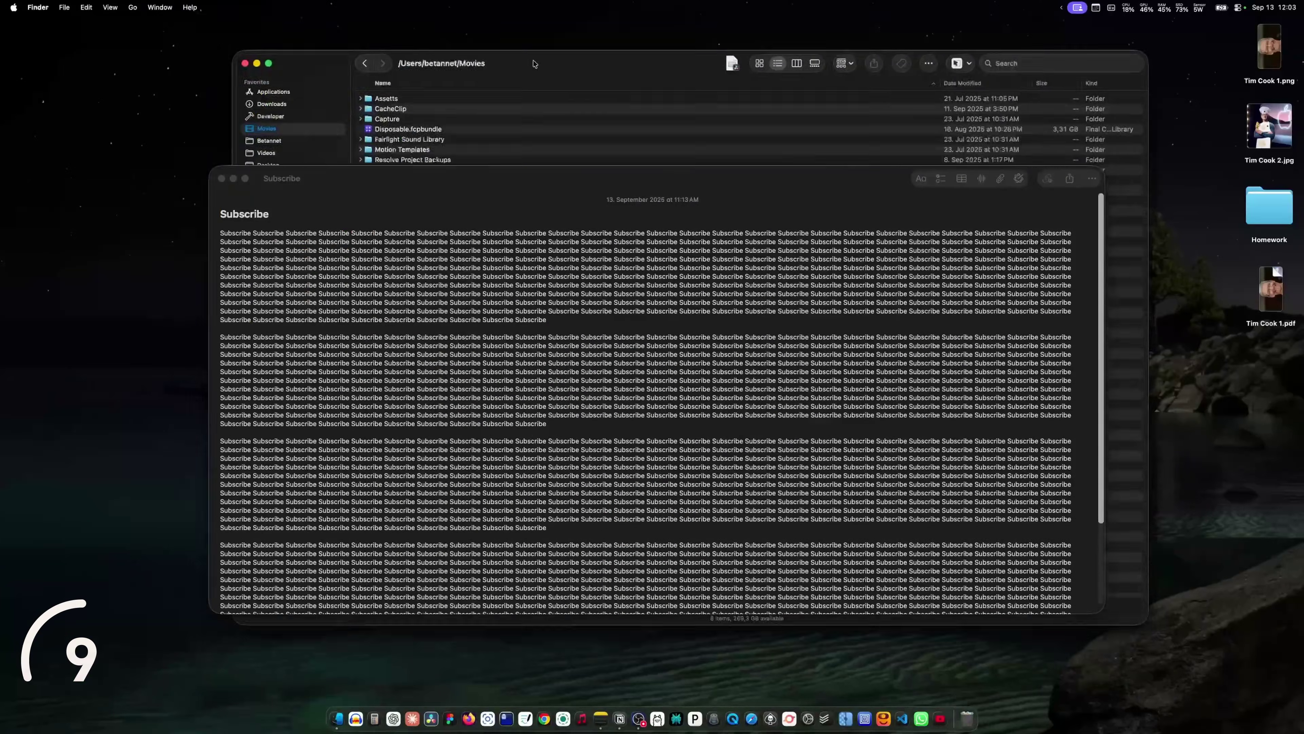
left_click_drag(534, 64, 737, 173)
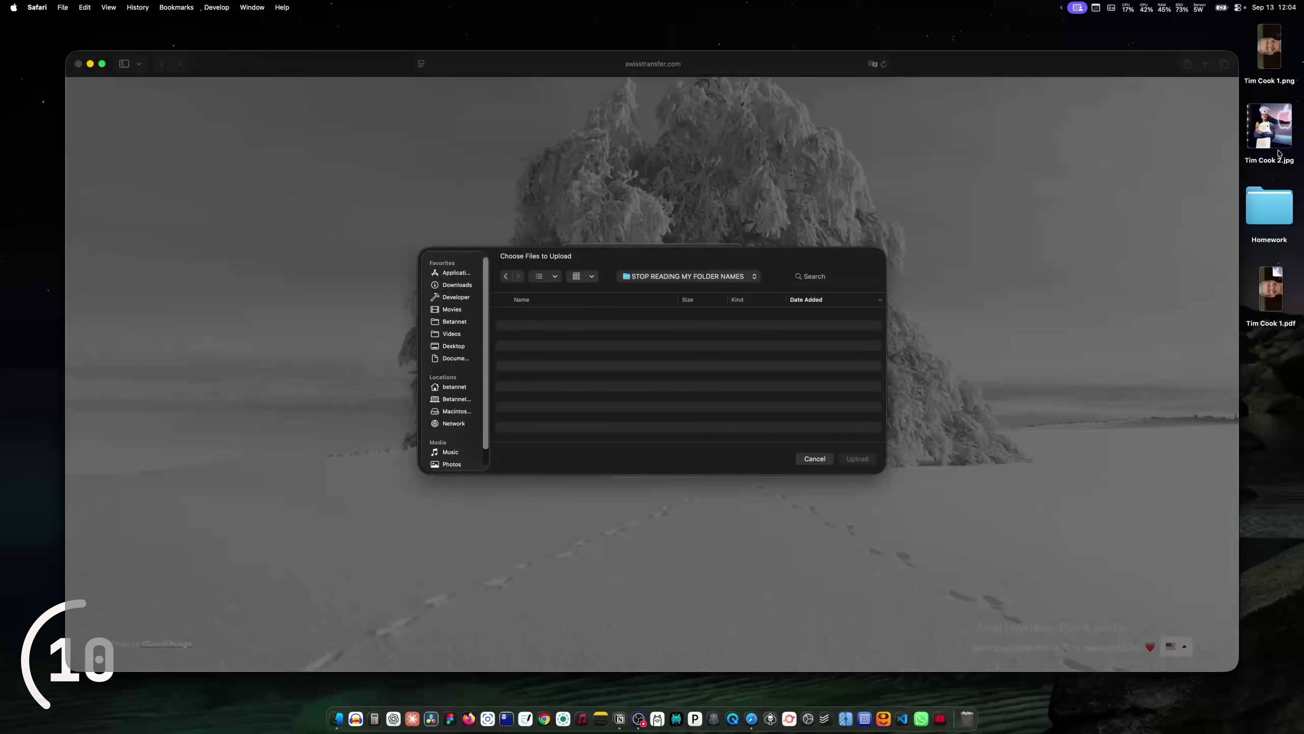
Drag the desktop JPEG into the swisstransfer.com upload dialog to select it.
left_click_drag(1278, 153, 671, 387)
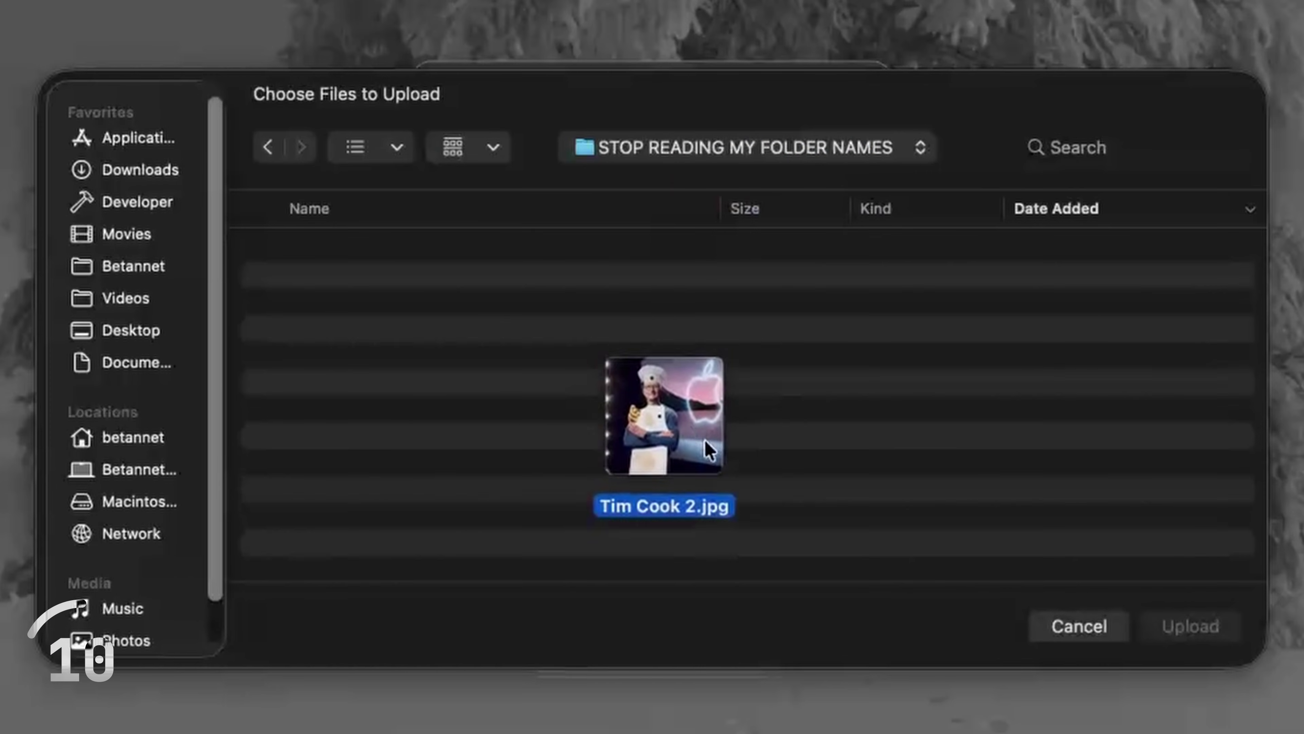
left_click_drag(705, 441, 708, 444)
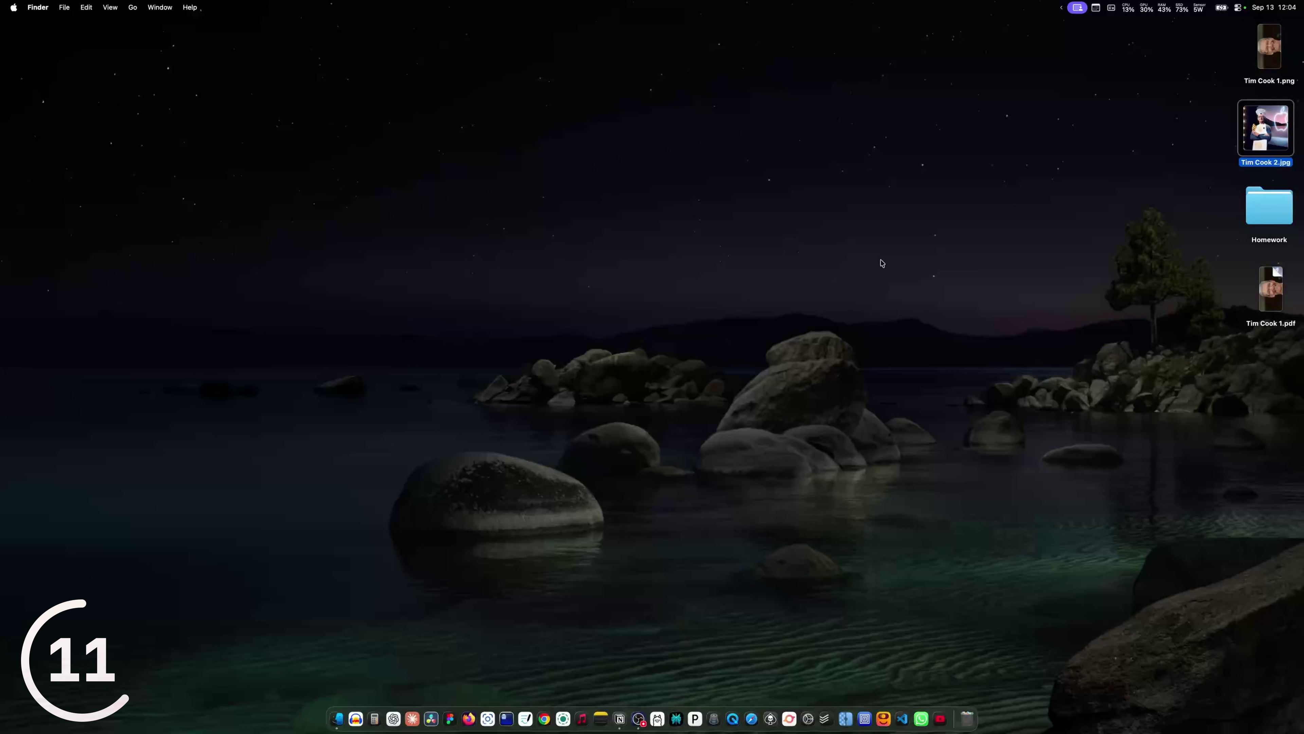
Preview the desktop photos and add the Homework folder to the Finder sidebar.
key("space")
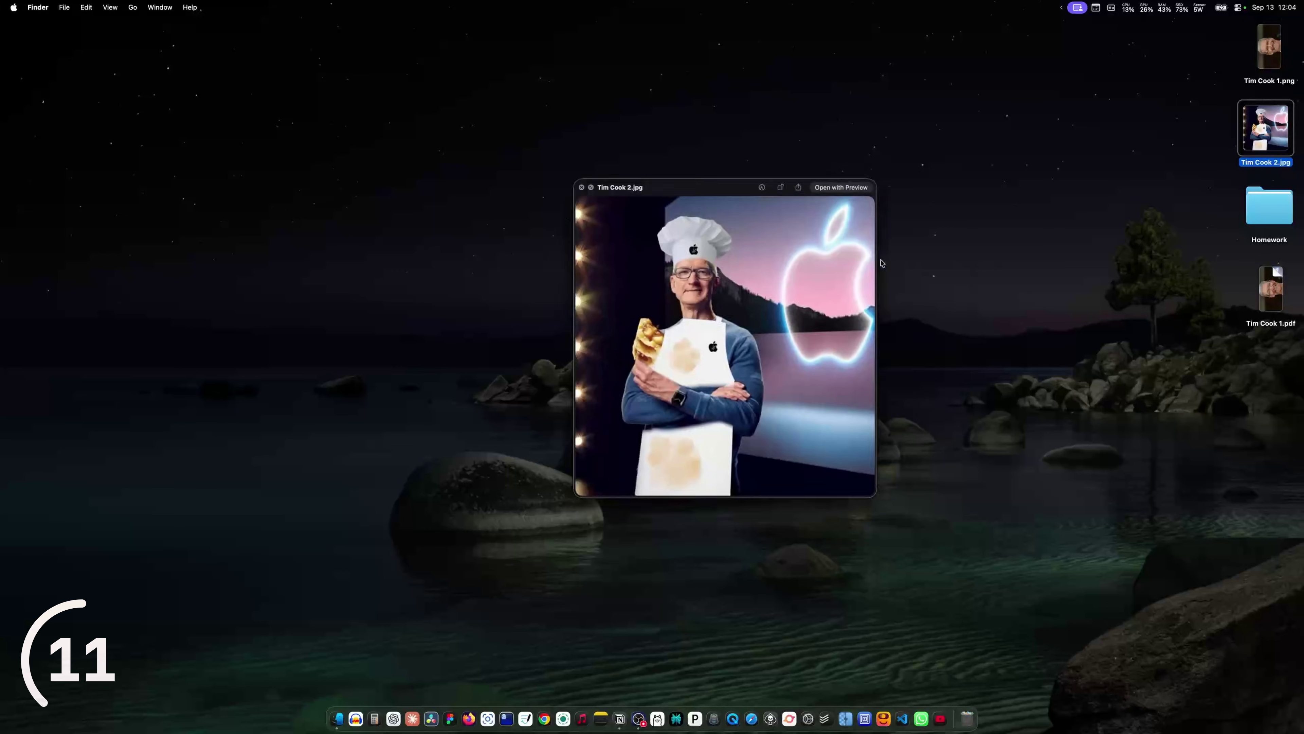
key("Up")
key("Down")
key("Down")
key("Down")
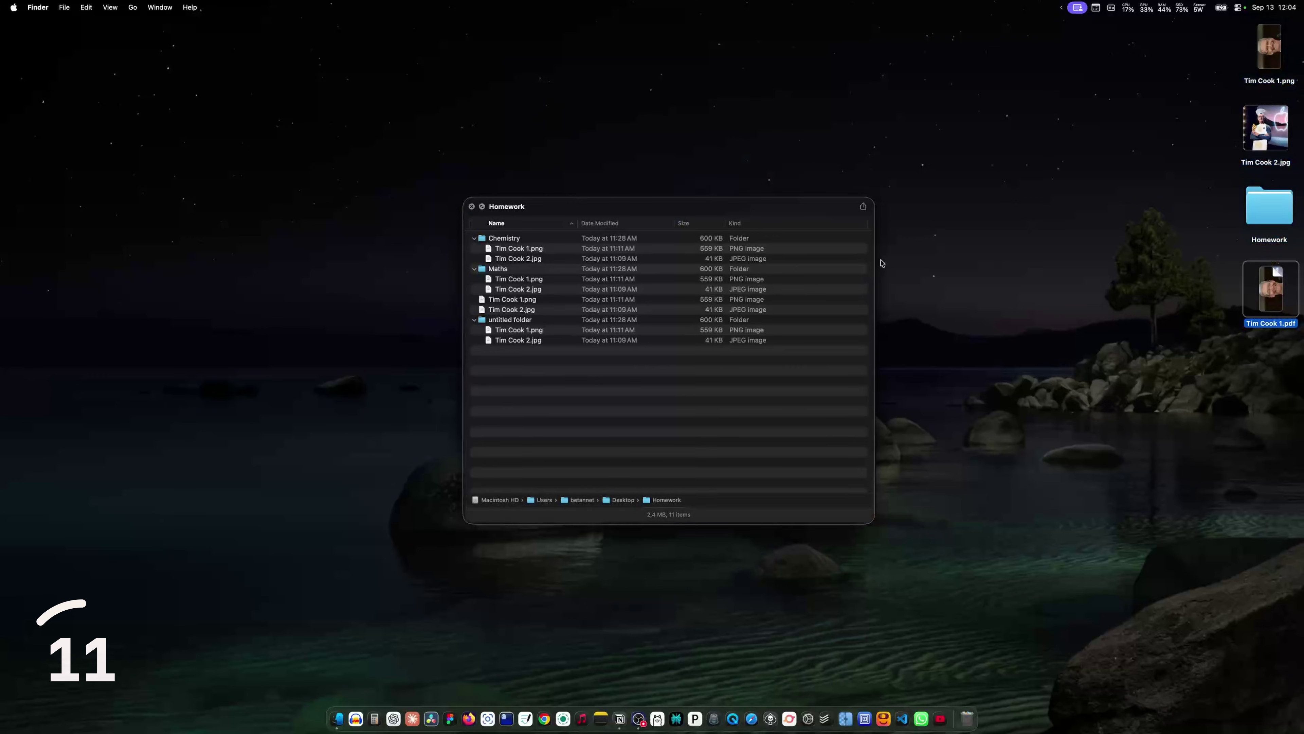
key("Up")
key("Up")
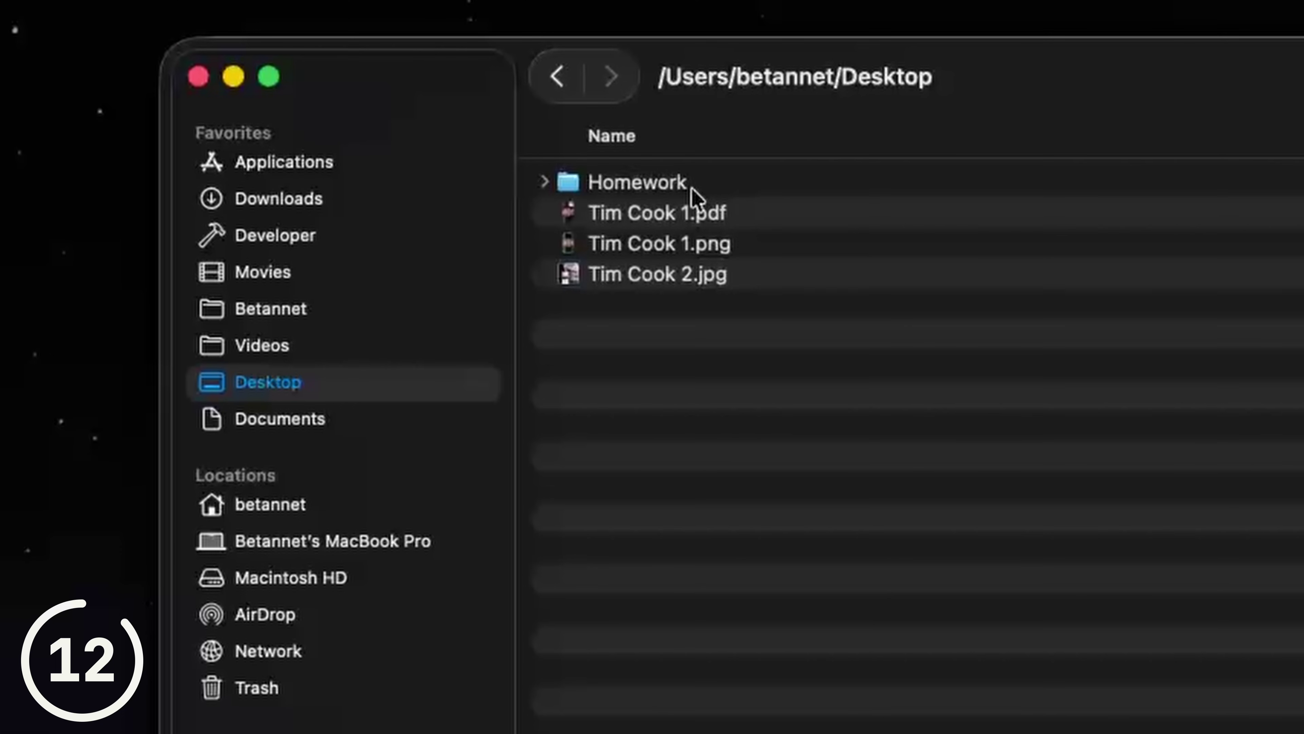
left_click_drag(691, 191, 367, 440)
left_click(277, 455)
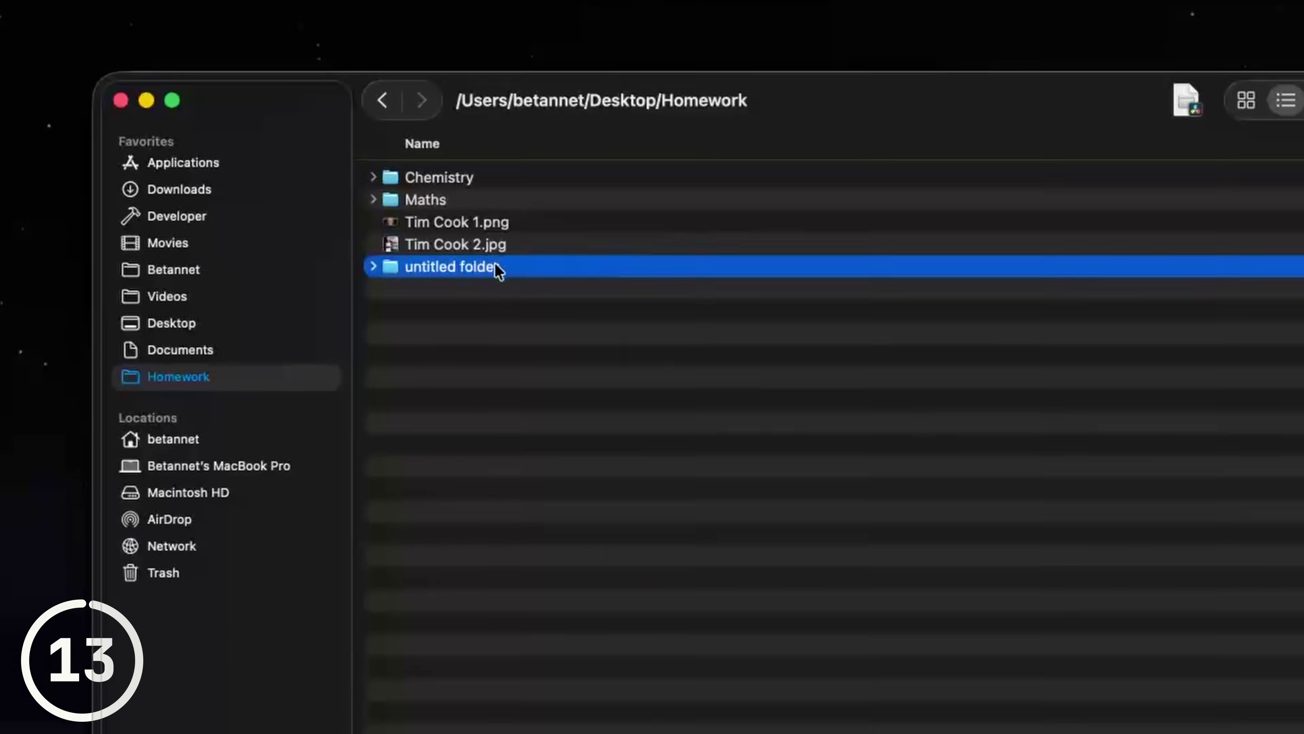
Add the untitled folder and Google Chrome as Finder toolbar shortcuts.
left_click_drag(495, 269, 617, 129)
left_click(220, 240)
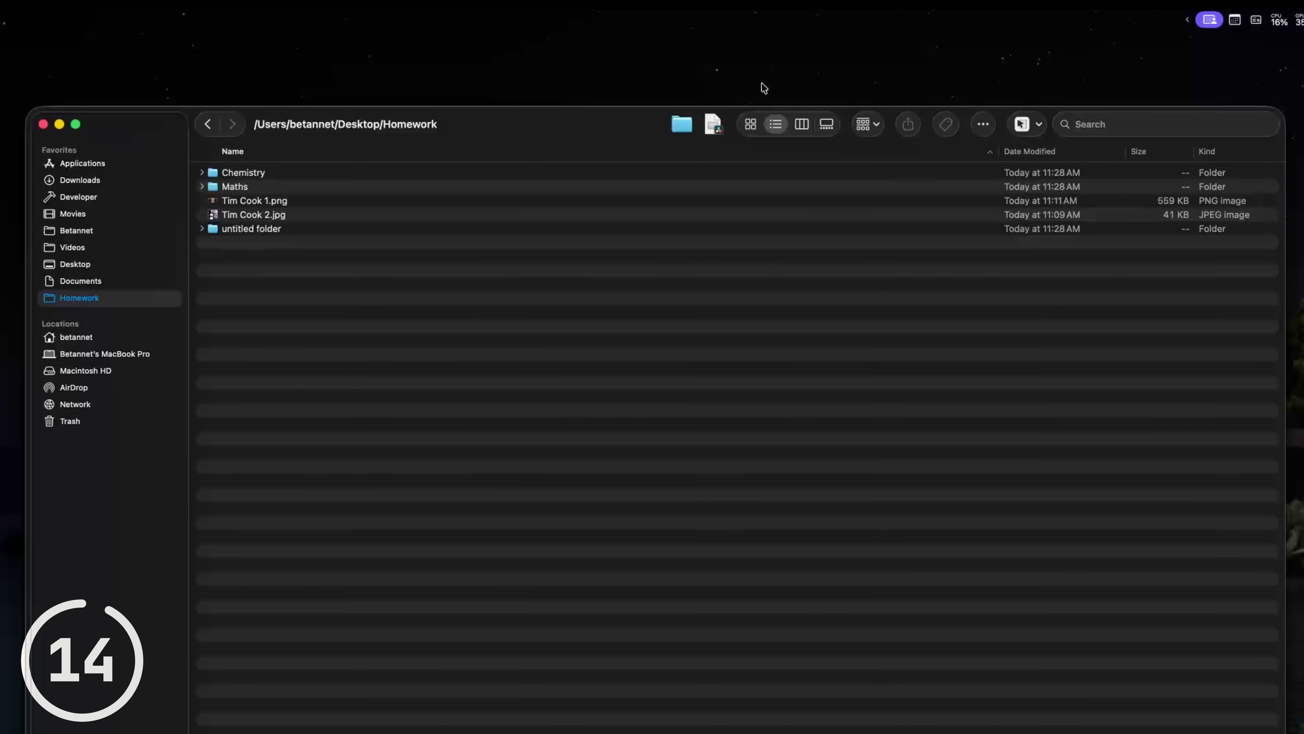
key("super+shift+a")
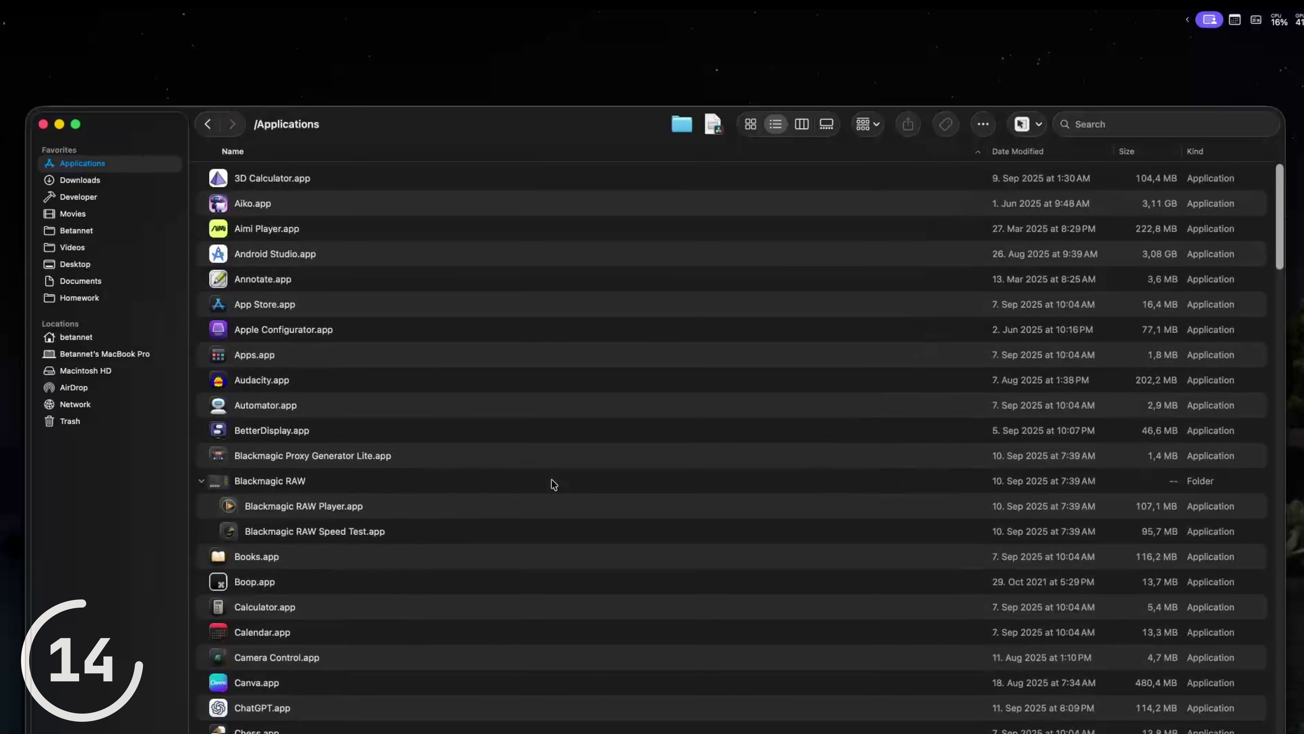
scroll(552, 479, "down", 15)
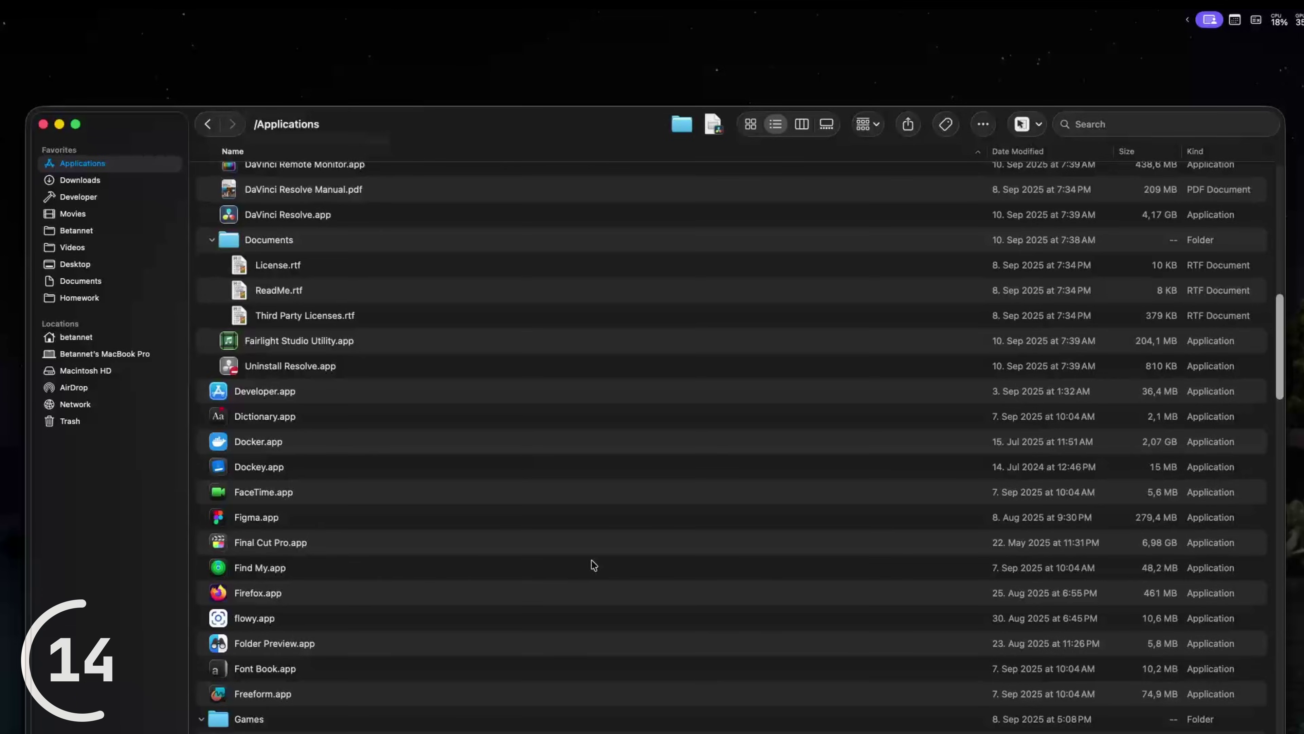
left_click_drag(591, 562, 652, 124)
Open Tim Cook 1.png from Homework in the browser via the toolbar shortcut.
key("super+[")
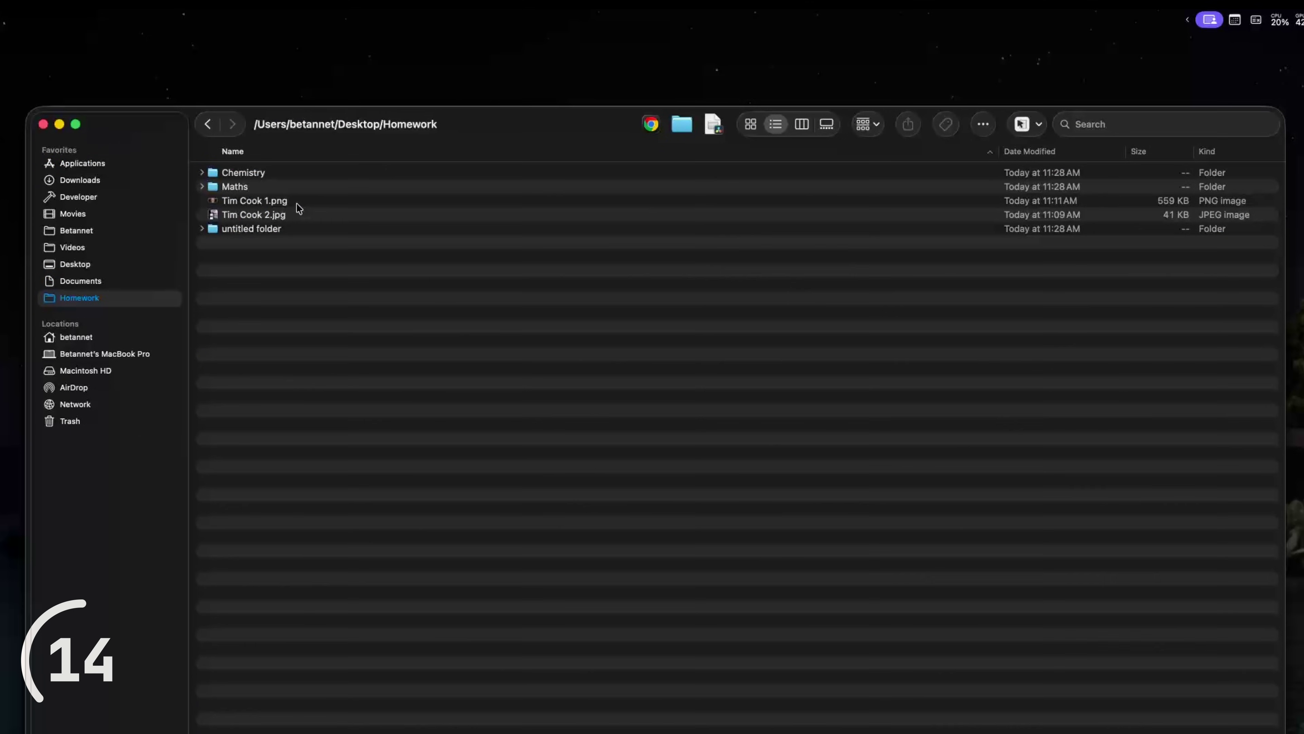
left_click(263, 201)
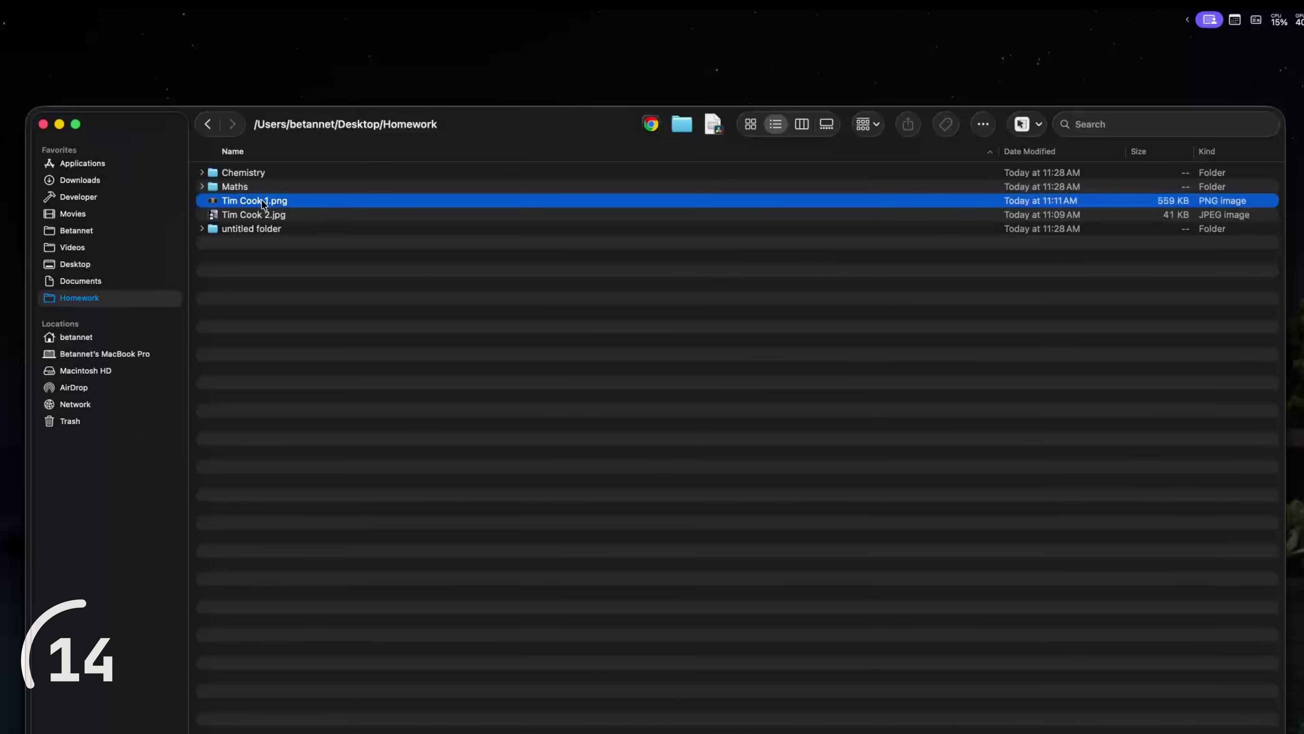
left_click(652, 125)
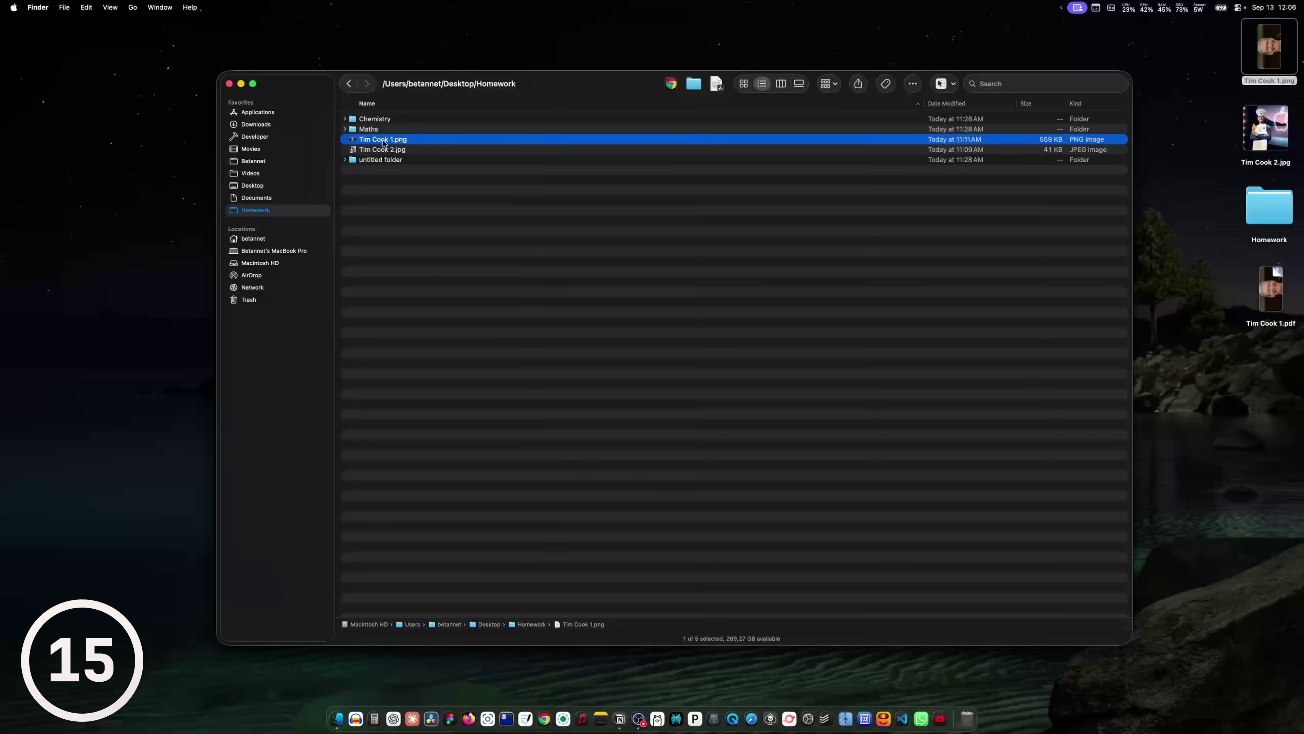
left_click_drag(418, 149, 753, 715)
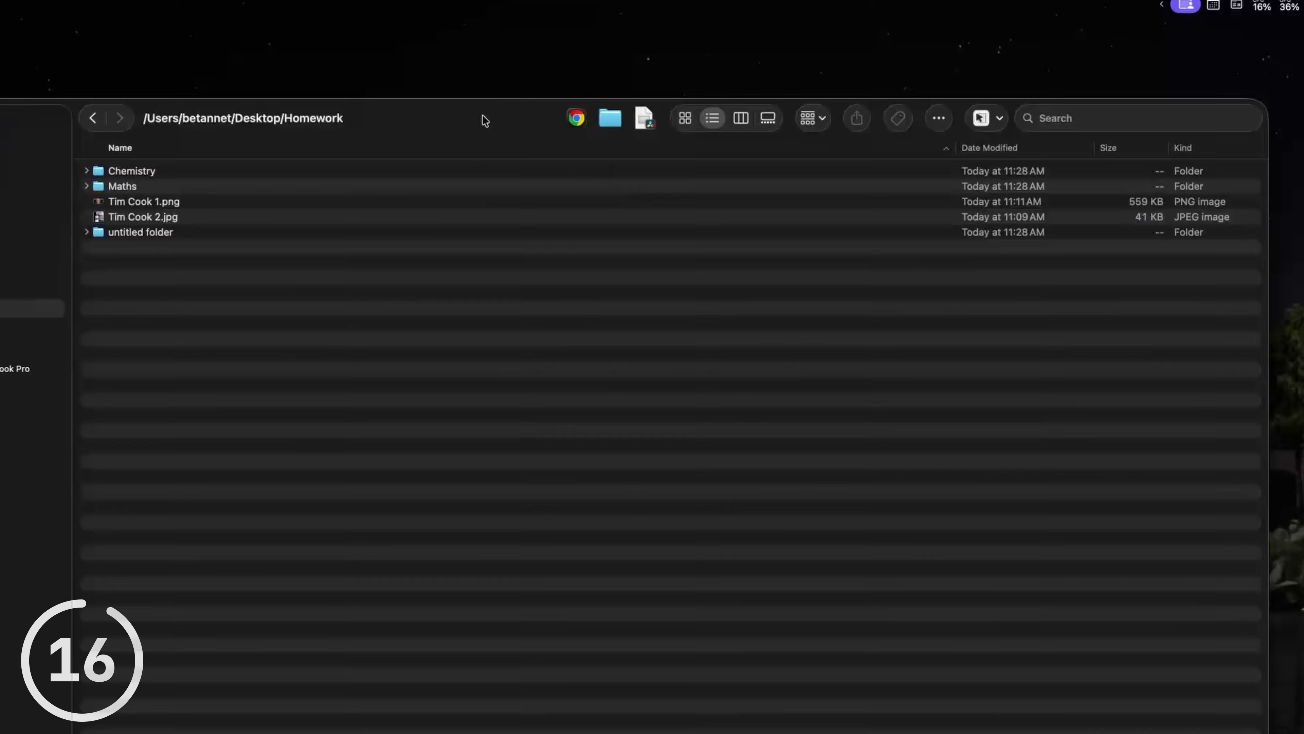
Add the Path item to the Finder toolbar and show items as Text Only.
right_click(606, 83)
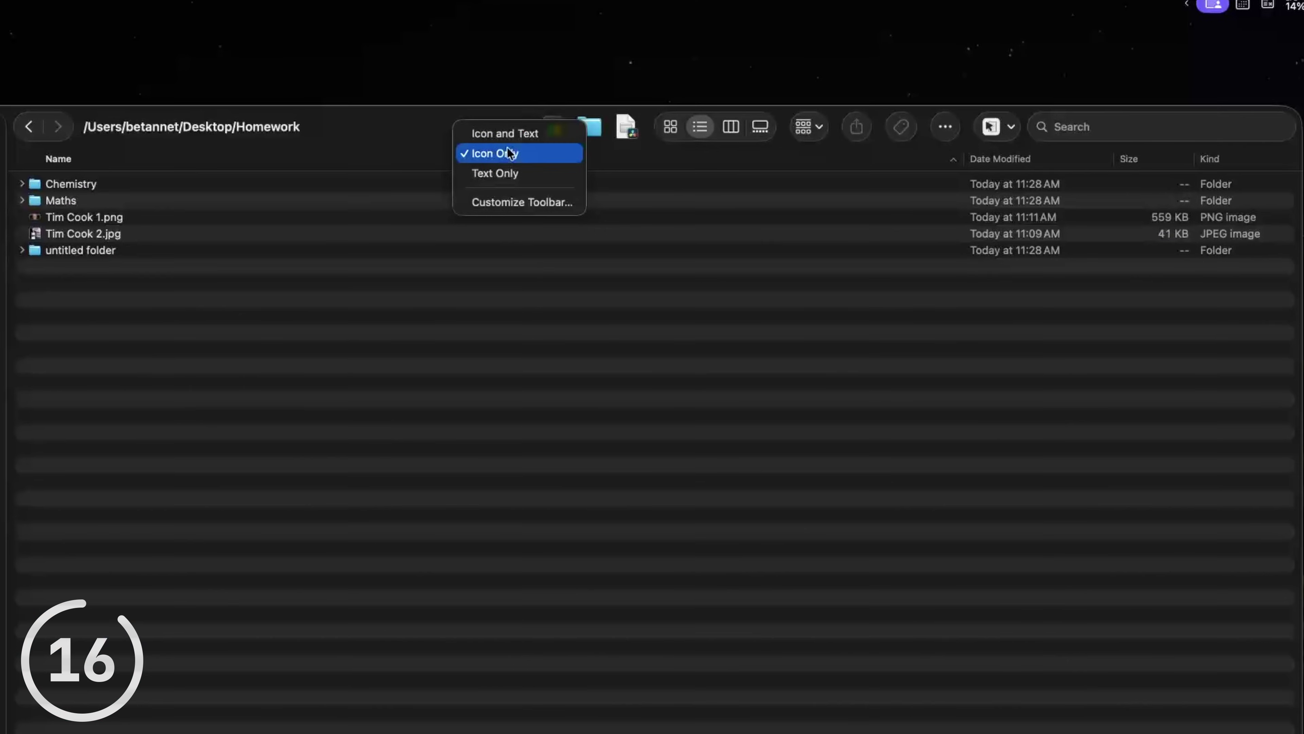
left_click(487, 198)
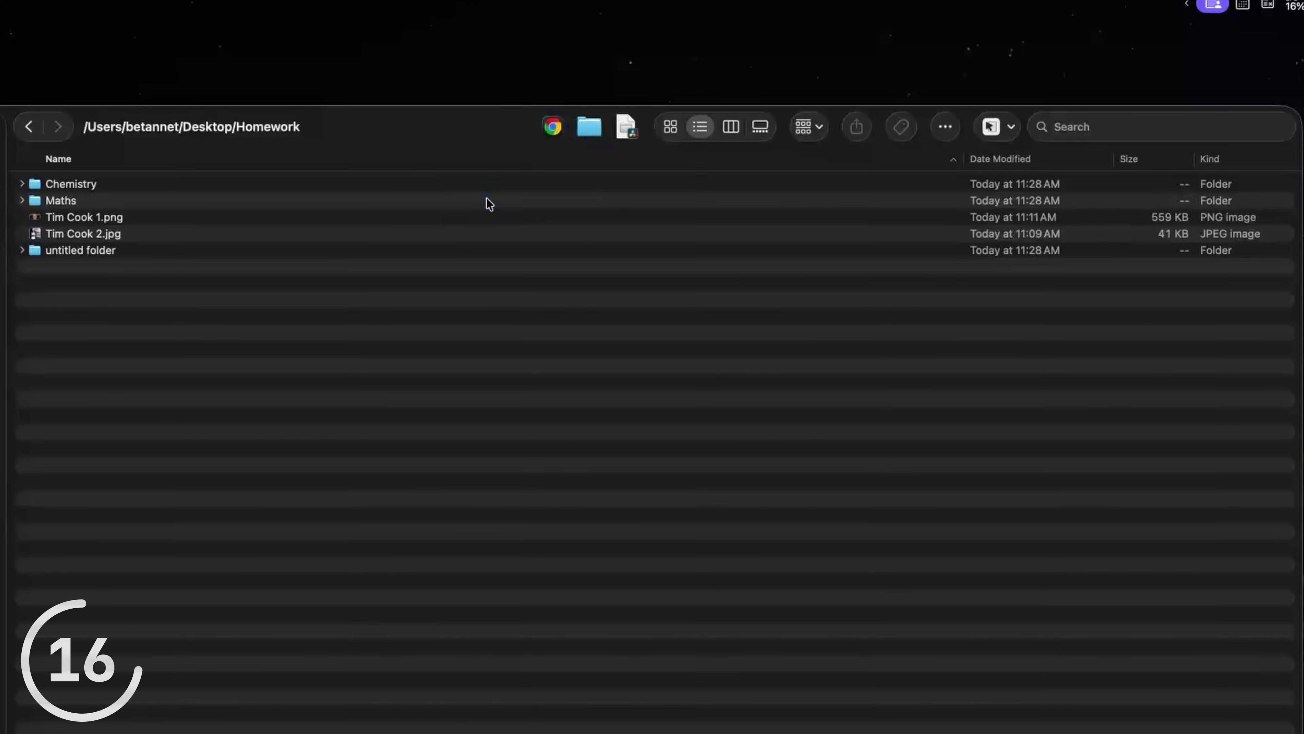
left_click_drag(461, 149, 594, 163)
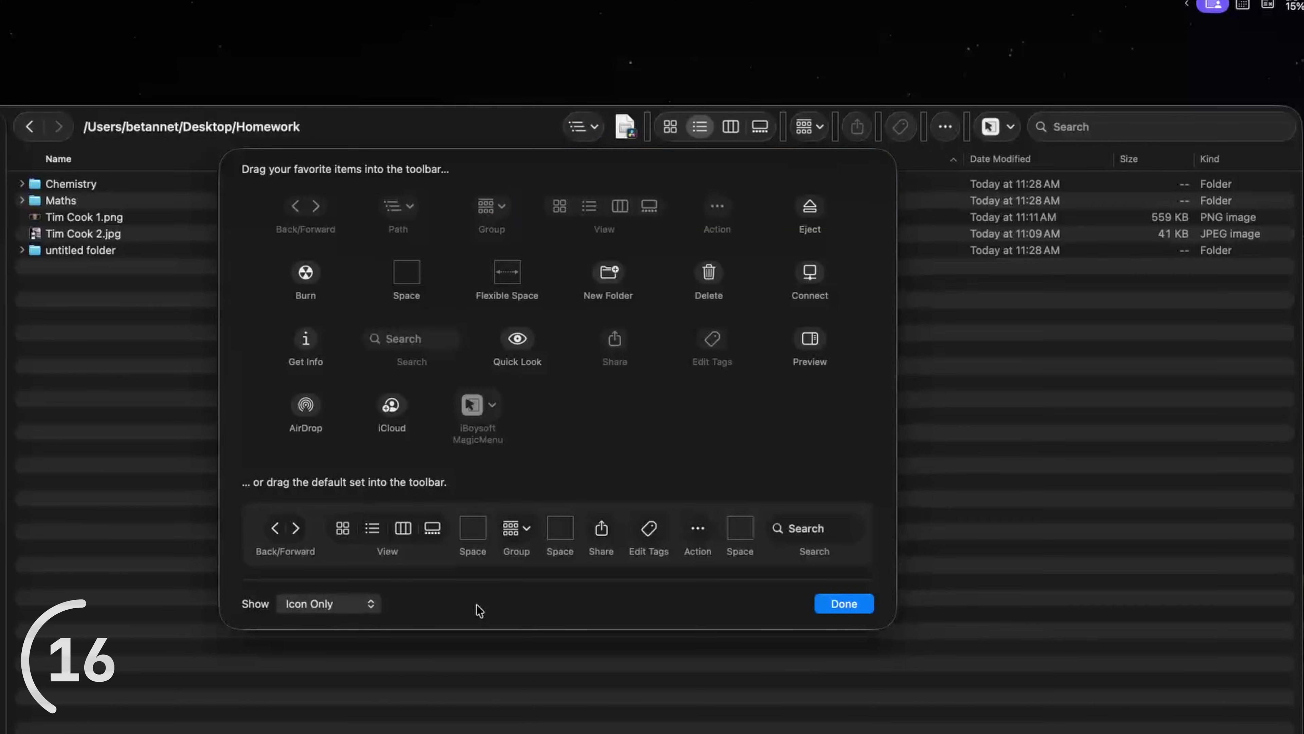
left_click(311, 603)
left_click(319, 582)
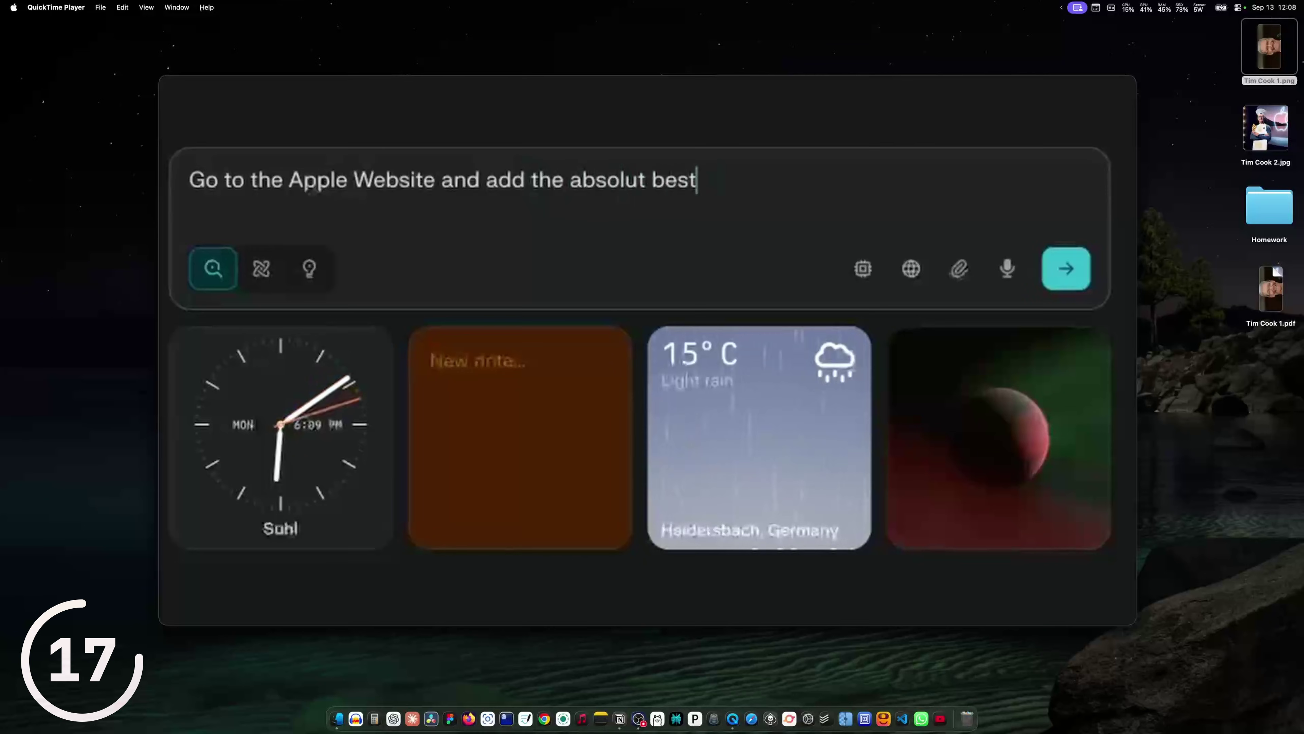
Type the MacBook under $15000 prompt, strip the recording's video, and paste the screenshot into a note.
type("MacBook to t")
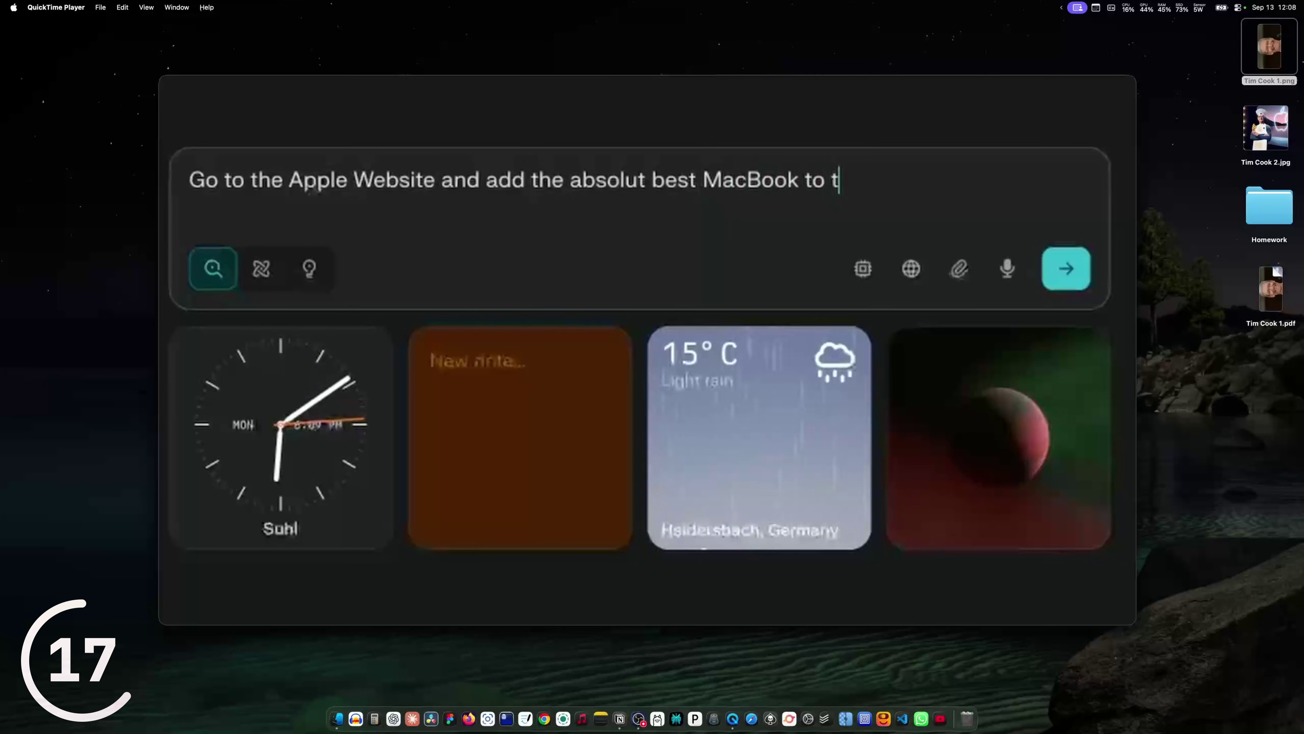
type("he card that you can get for under $15000")
key("BackSpace")
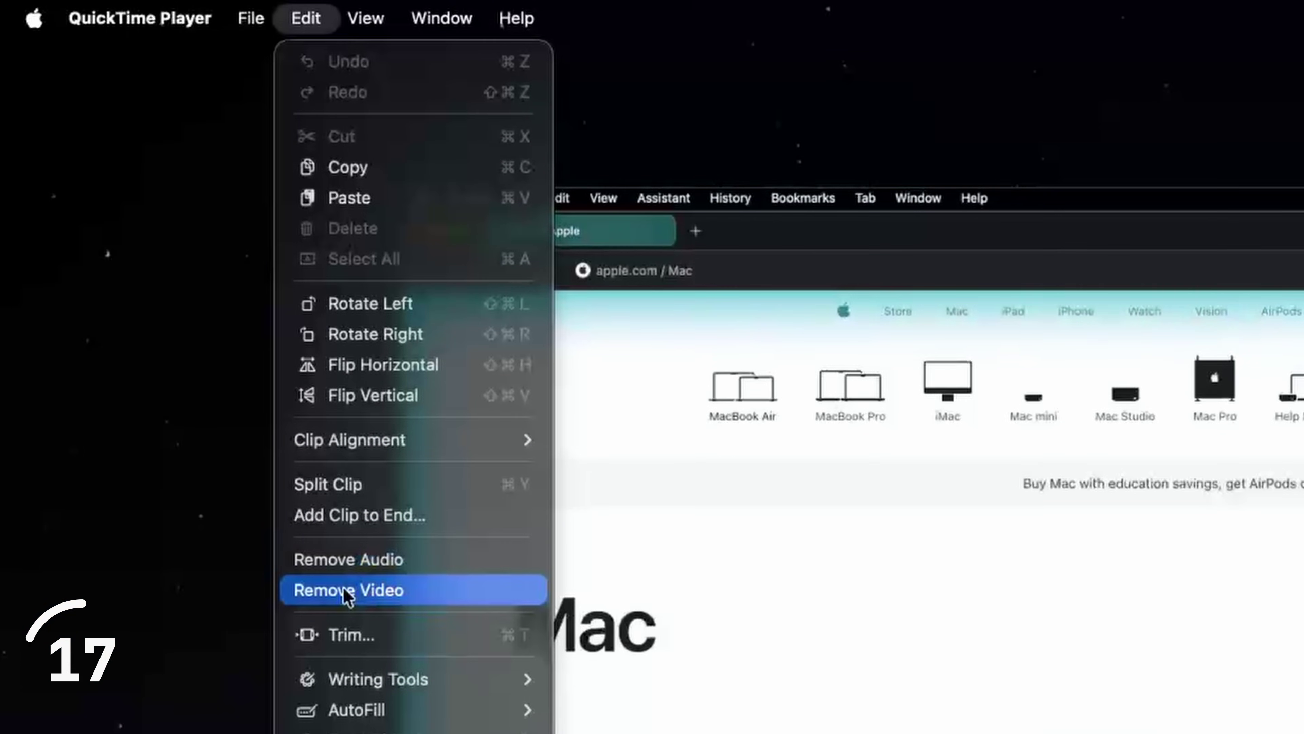
left_click(347, 593)
left_click_drag(926, 434, 1113, 545)
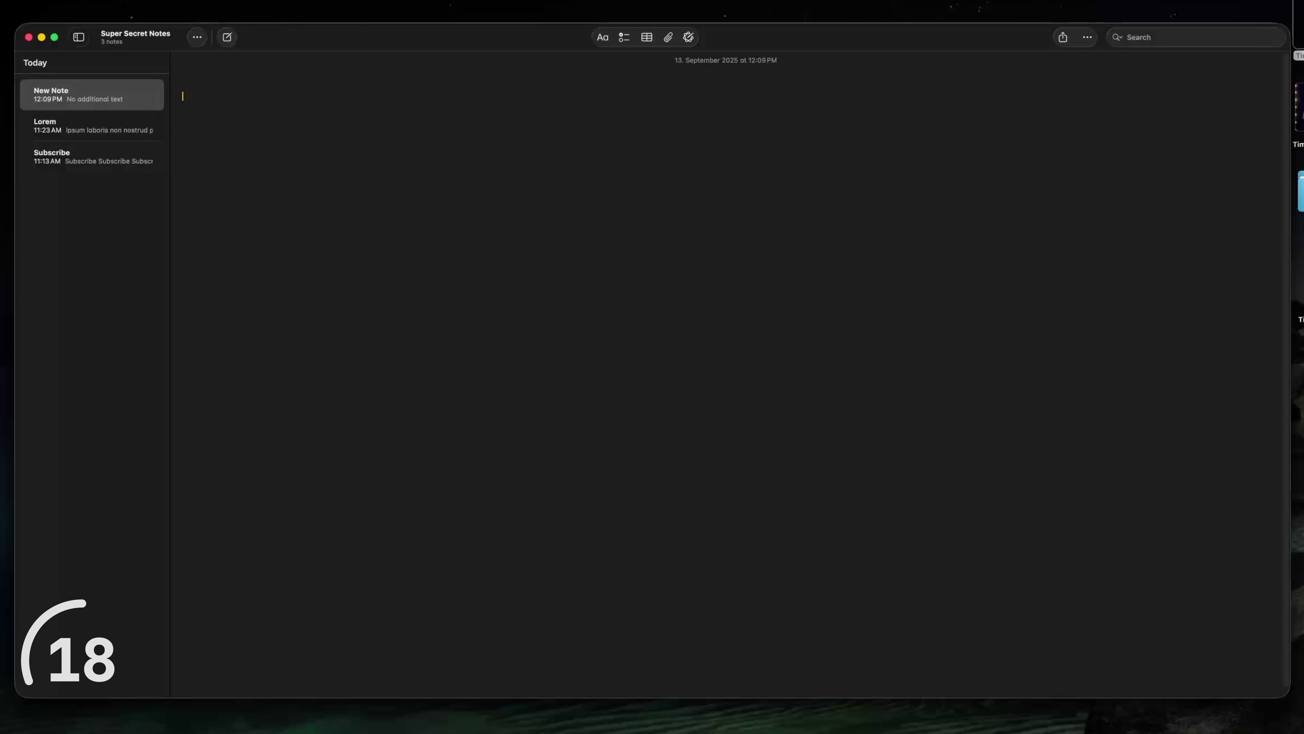
key("super+v")
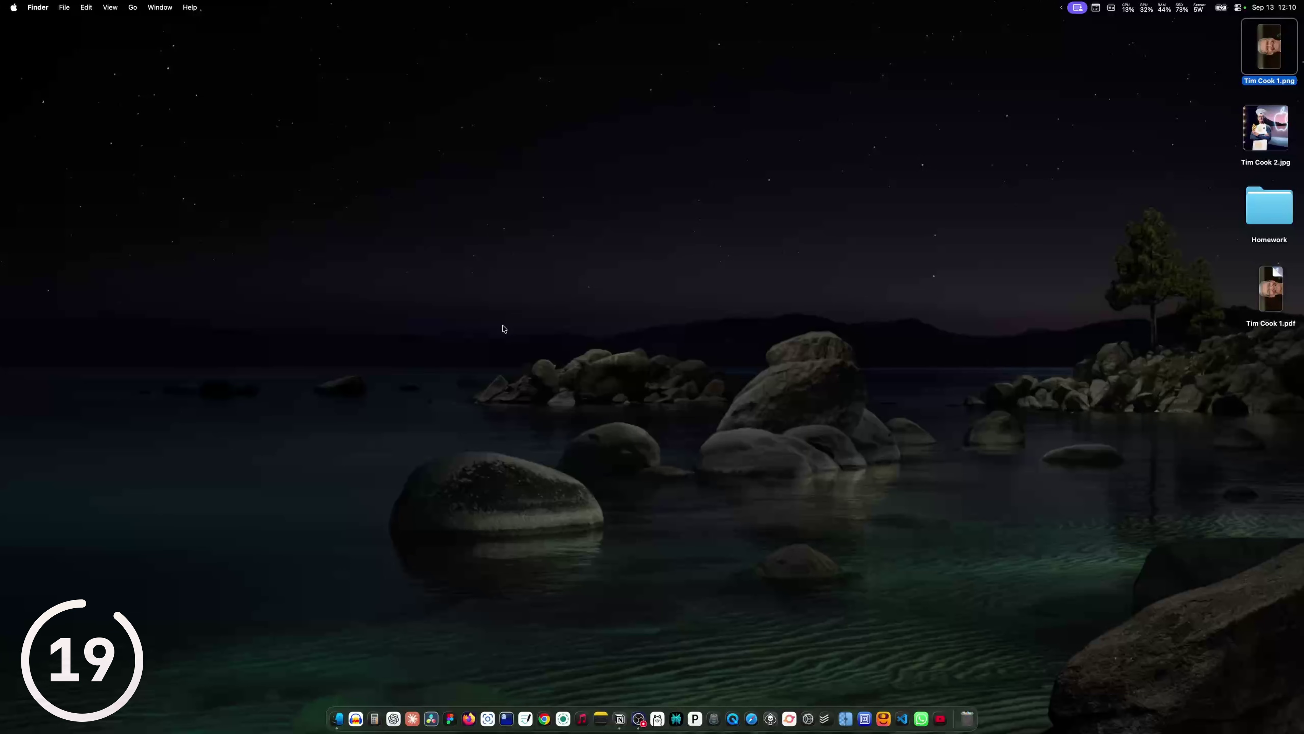
Set the Accessibility > Audio background sound to Fire.
left_click(523, 348)
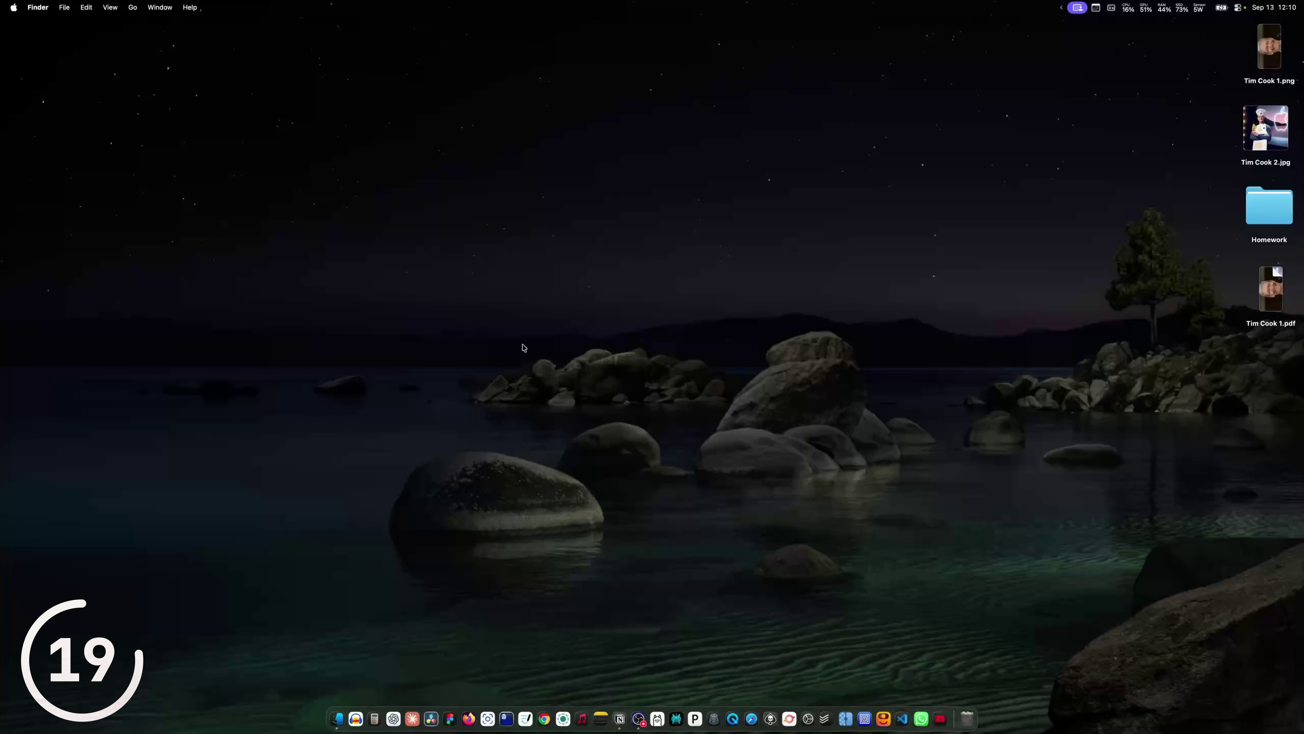
left_click(808, 719)
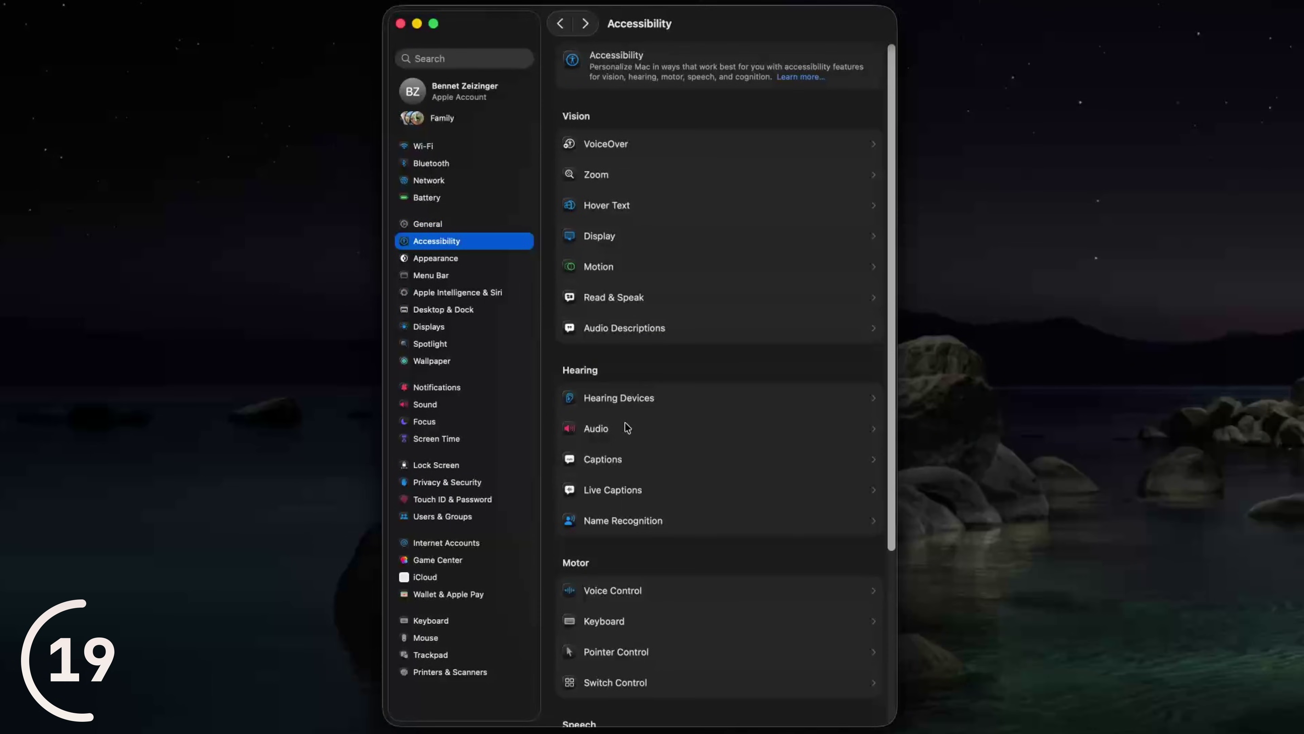
left_click(626, 427)
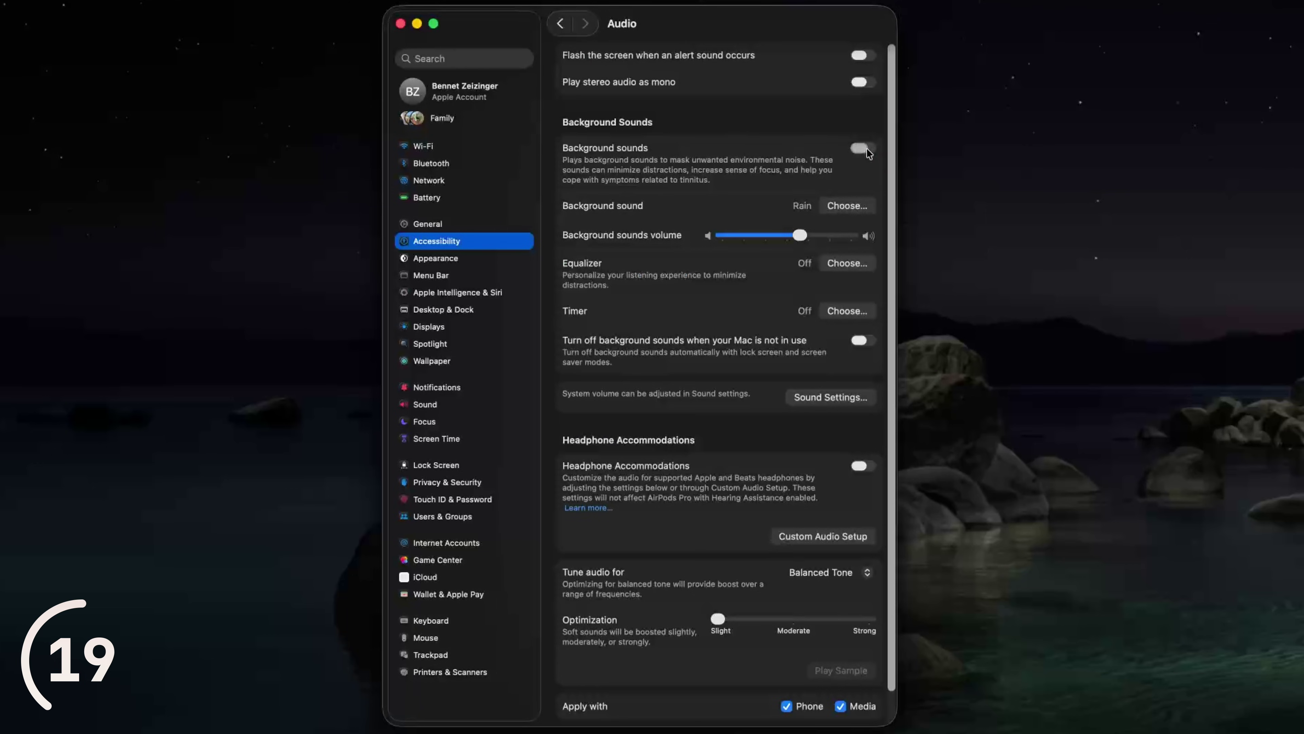
left_click(847, 206)
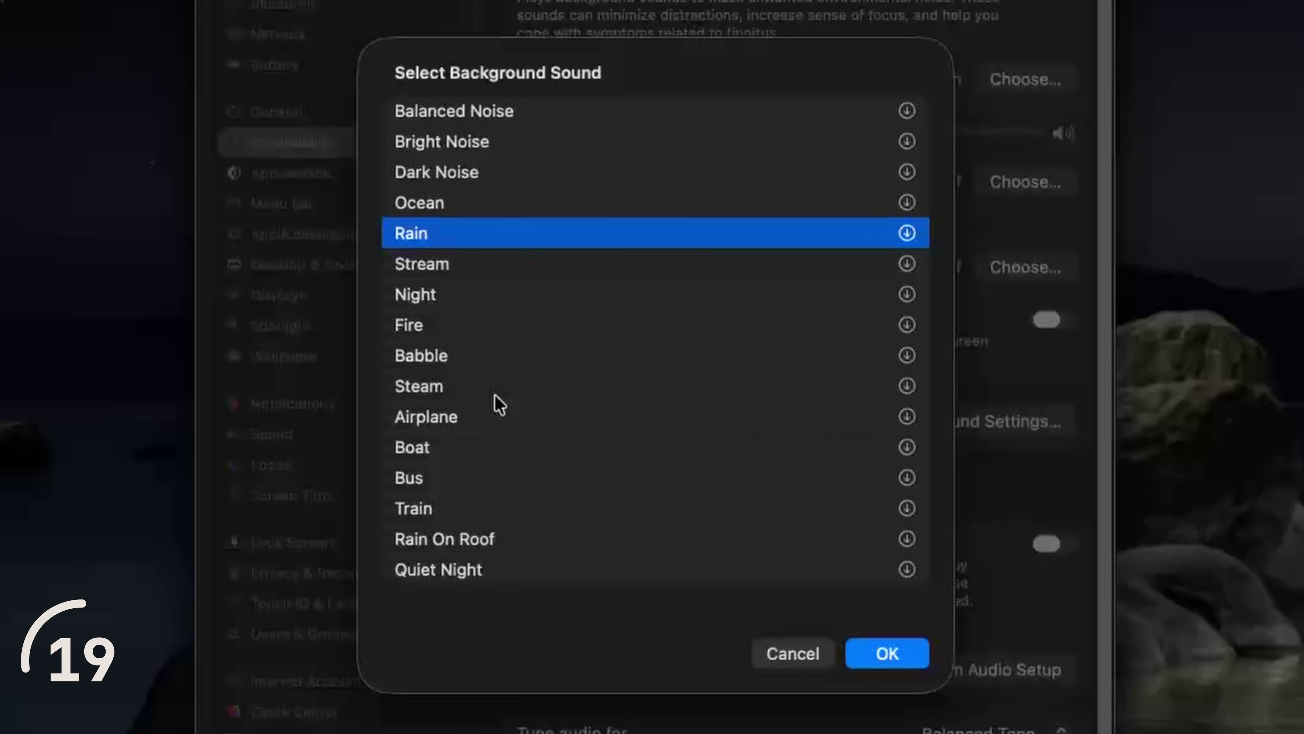
left_click(469, 325)
left_click(917, 651)
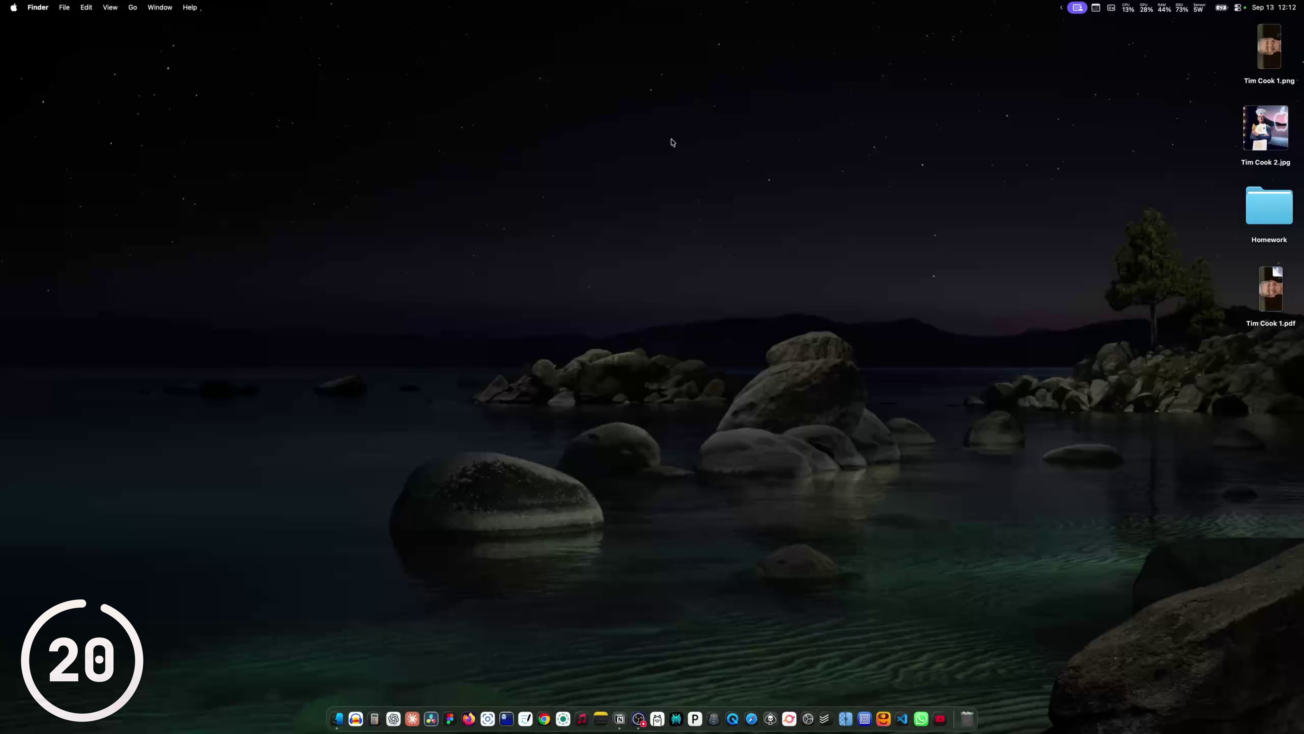
Switch to the terminal with Cmd+Tab and tile it tall along the right edge.
key("super+Tab")
key("super+Tab")
key("super+Tab")
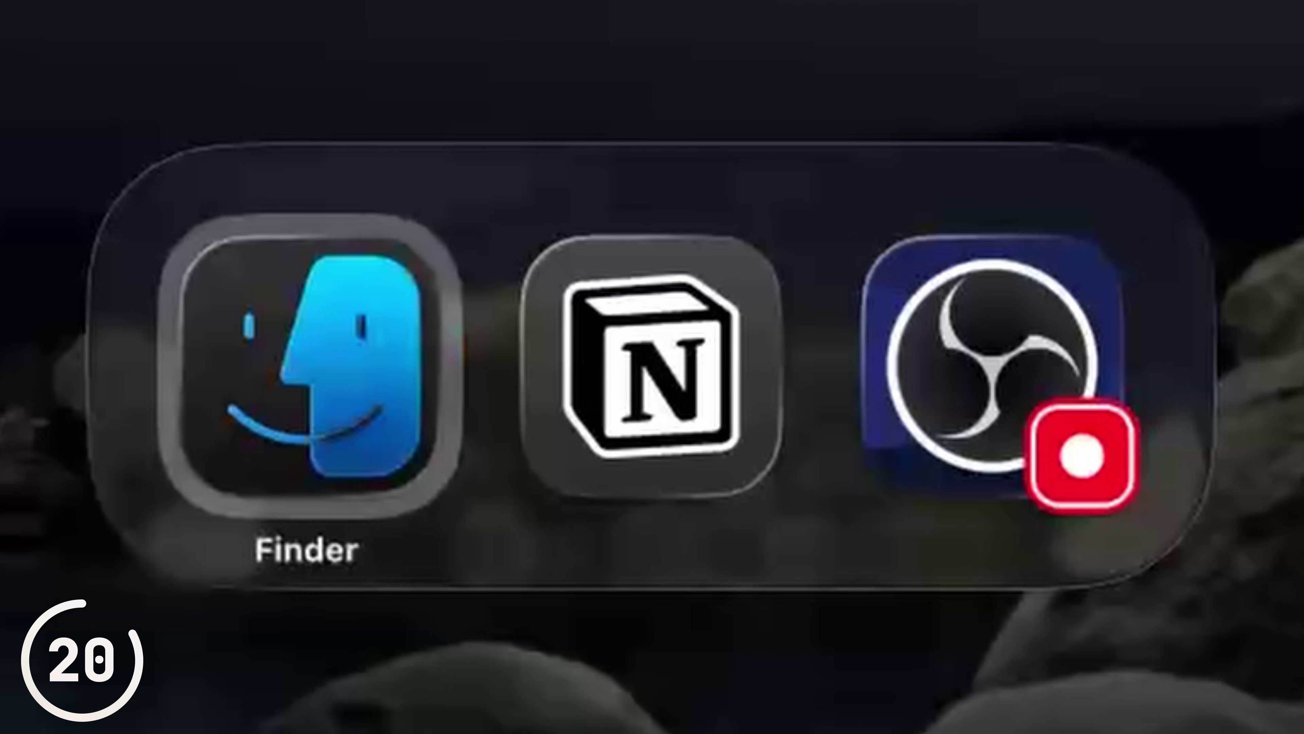
key("super+Tab")
key("super+Tab")
key("super+Tab")
key("super+Tab")
key("super+Tab")
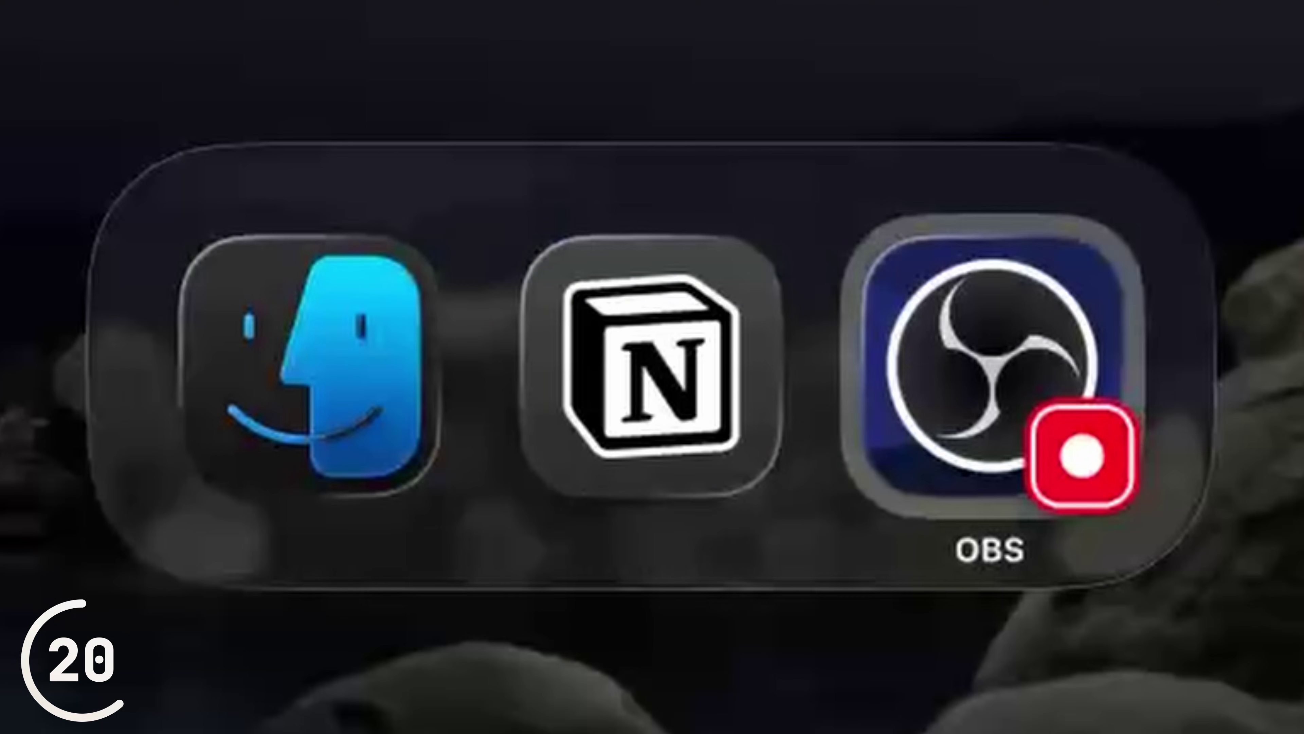
key("super+Tab")
key("super+Tab")
key("super+Tab")
key("super+Tab")
key("super+Tab")
key("super+Tab")
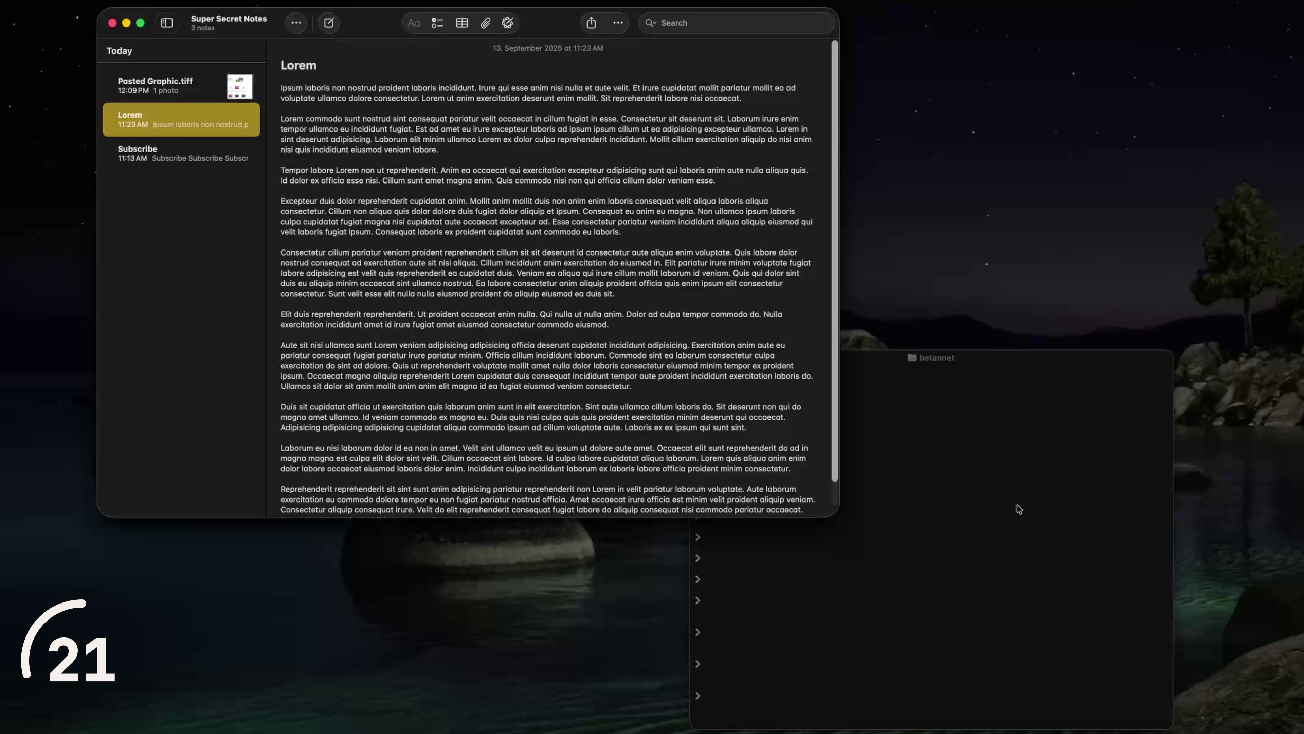
key("ctrl+alt+Down")
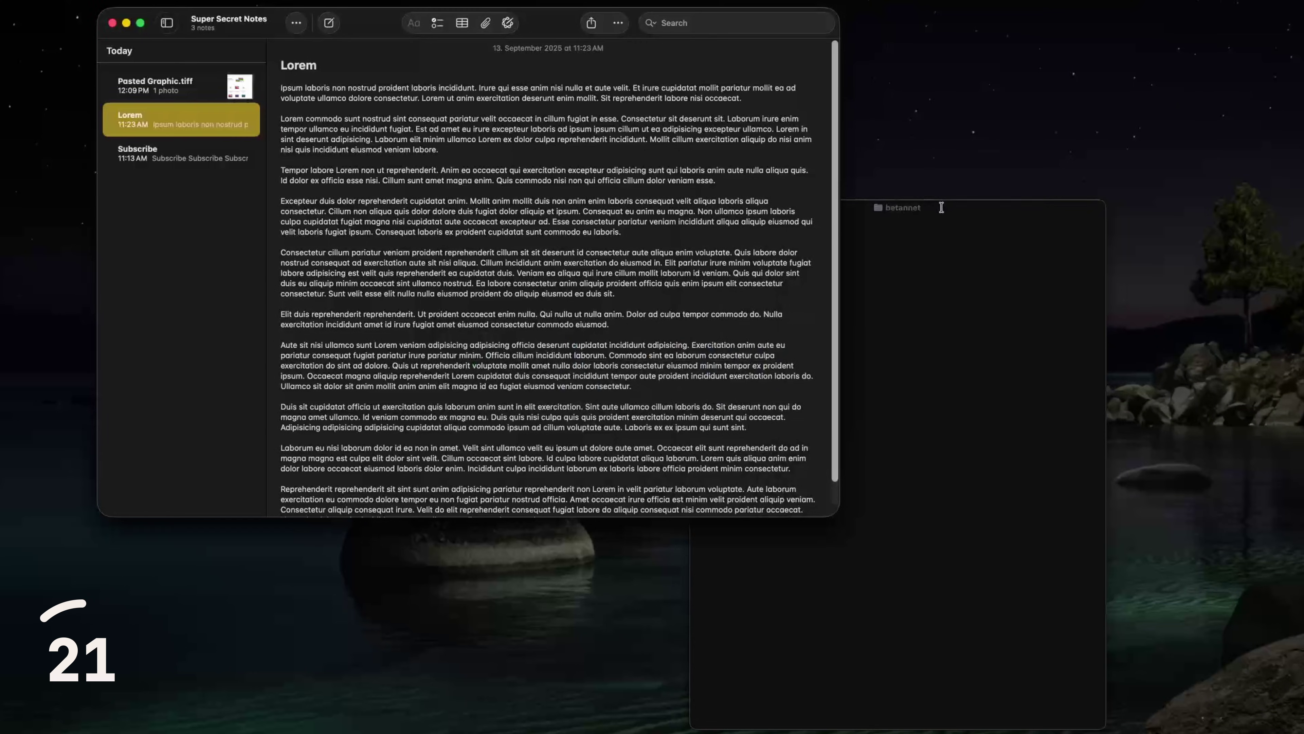
left_click_drag(961, 207, 1120, 85)
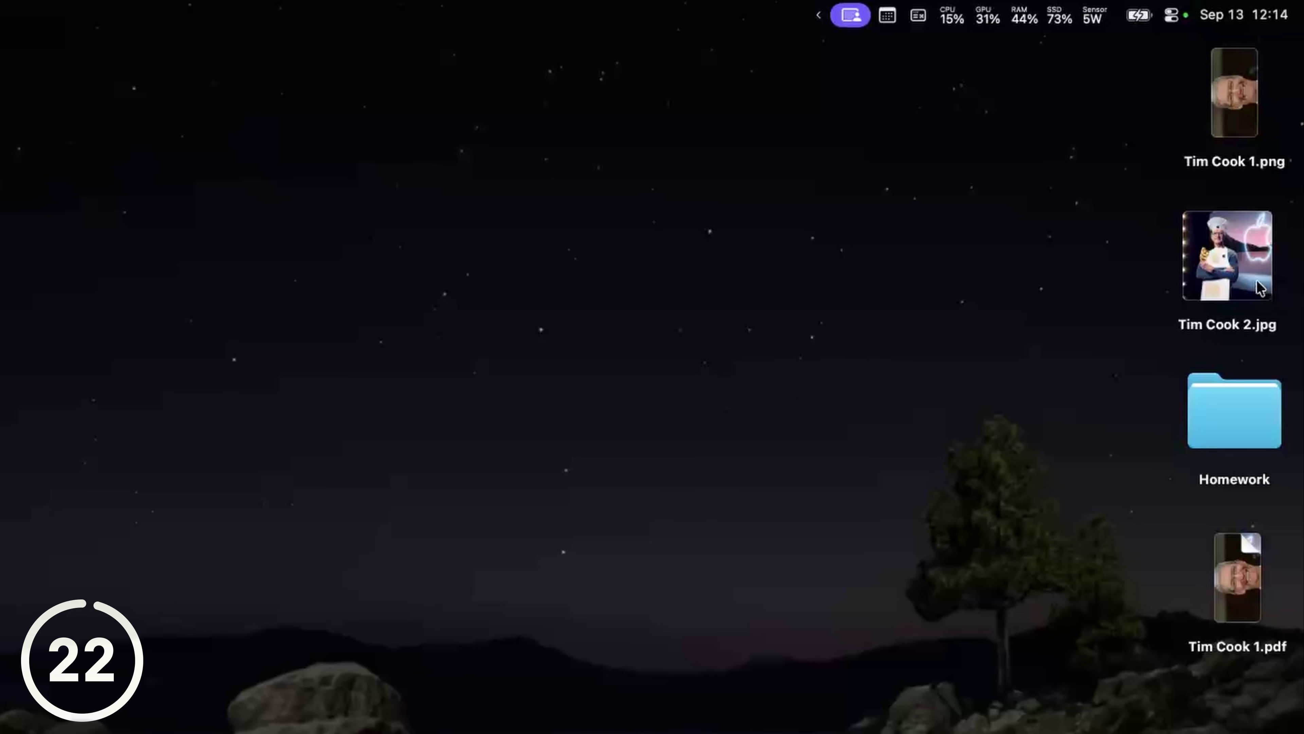
Spring-load Tim Cook 2.jpg into Homework, set Pointer Control spring-loading speed faster, then move the PDF in.
left_click_drag(1263, 131, 1266, 209)
left_click_drag(1230, 417, 645, 287)
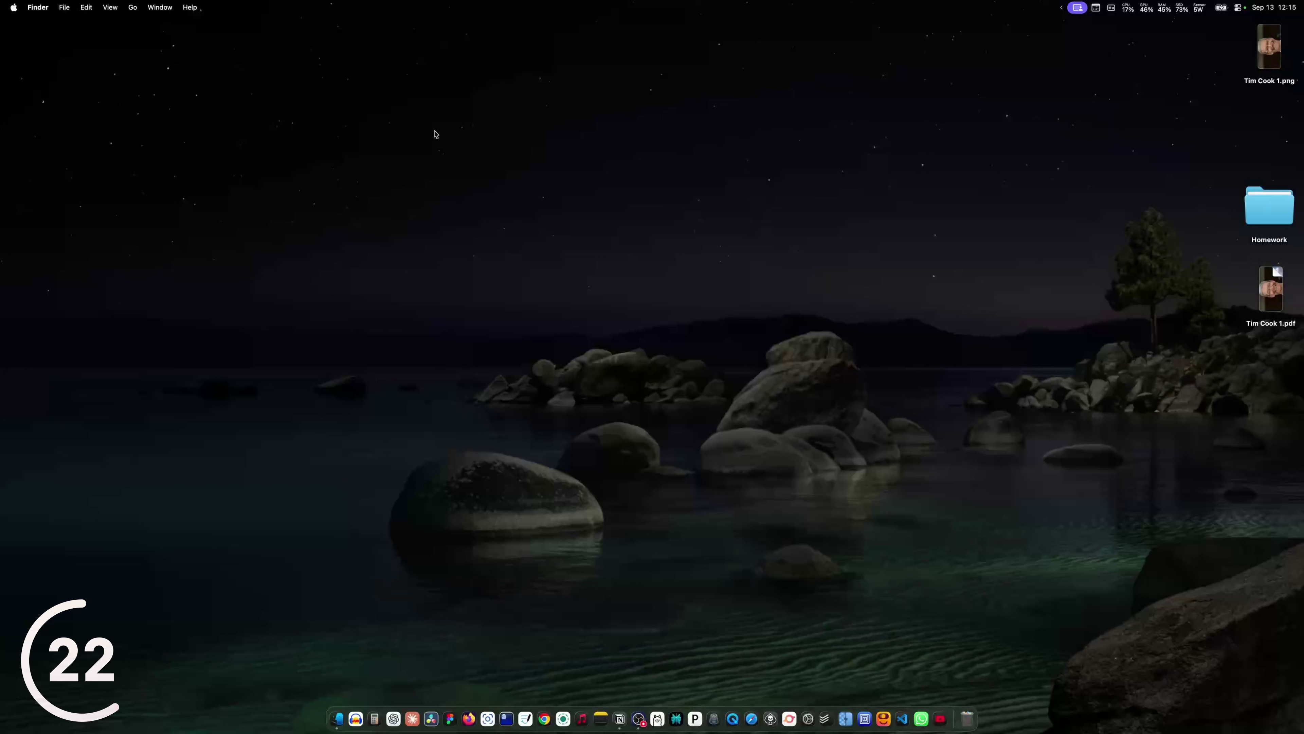
key("cmd+space")
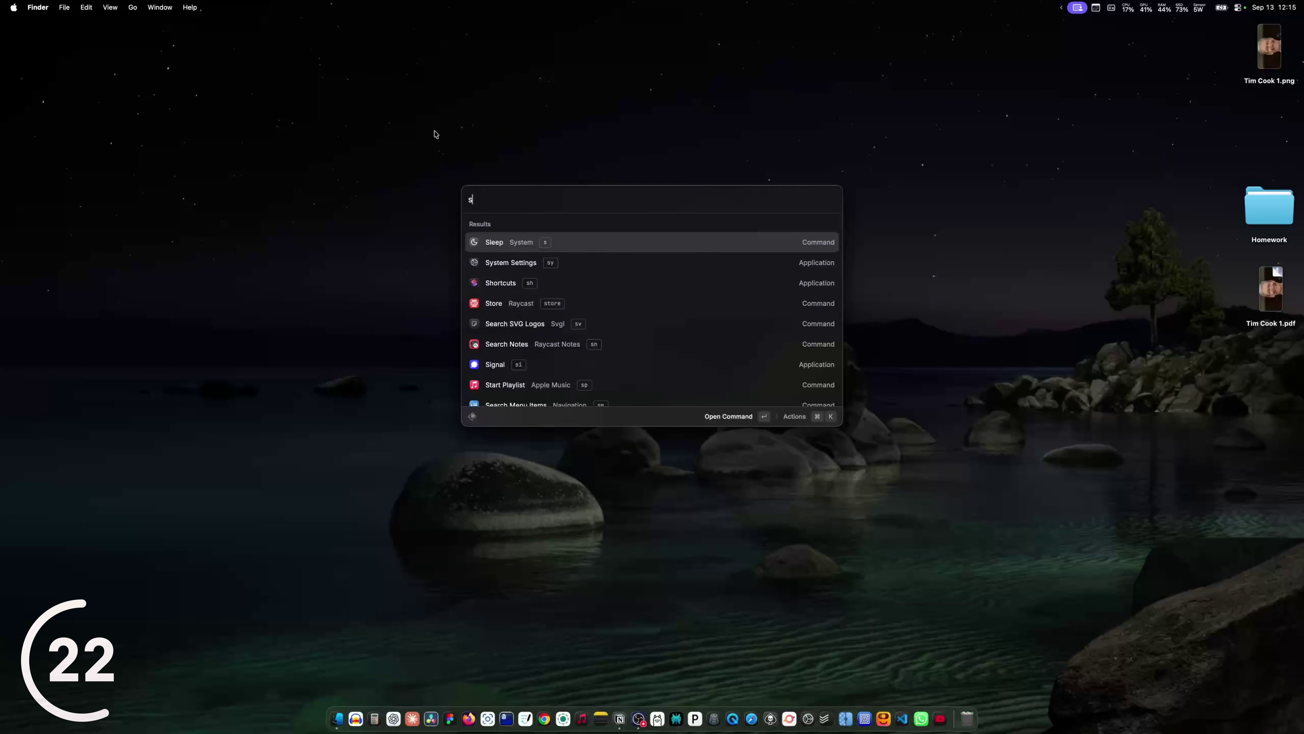
key("Return")
left_click(501, 256)
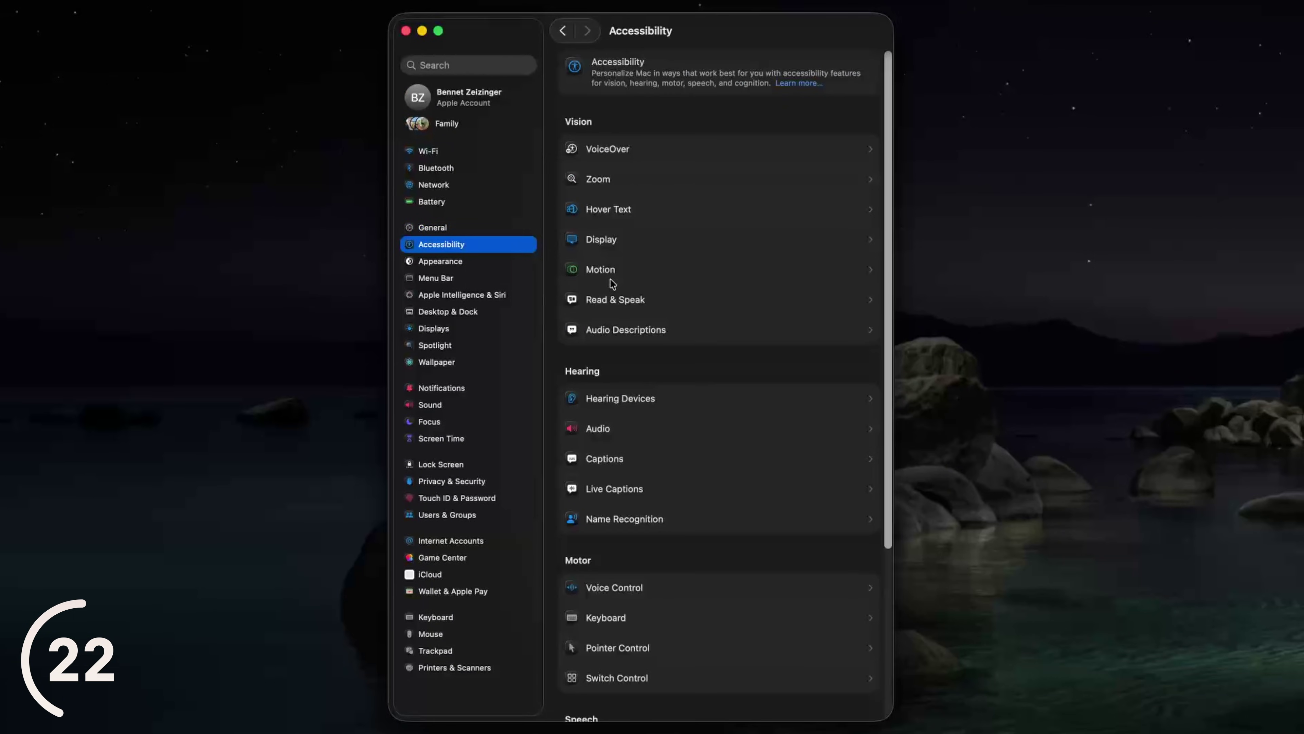
left_click(646, 651)
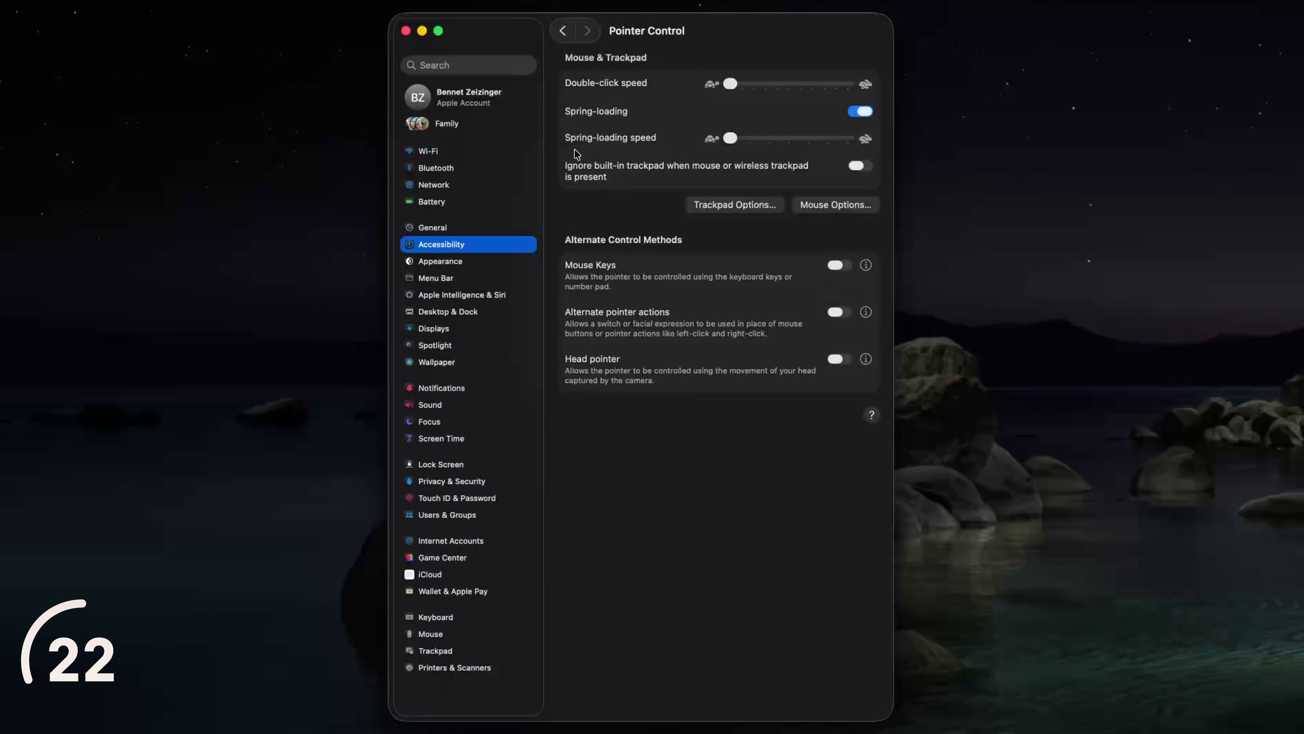
left_click_drag(735, 142, 852, 138)
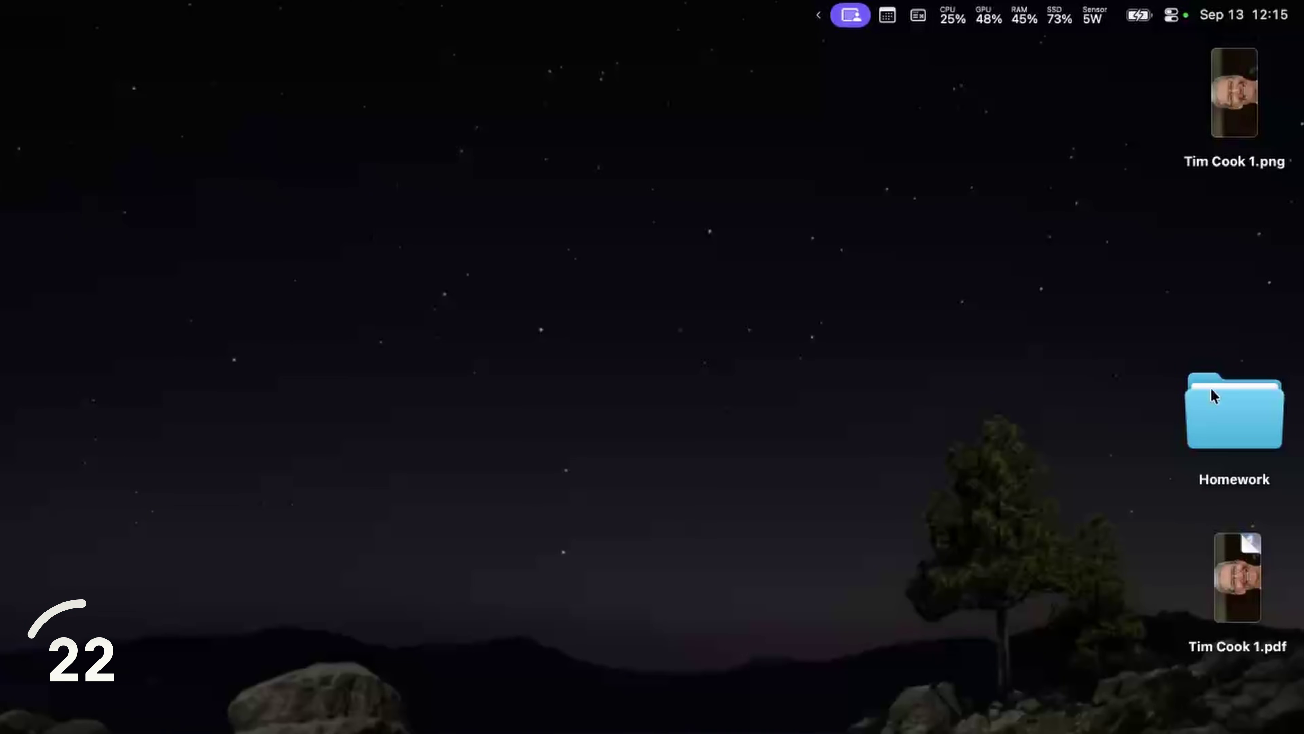
left_click_drag(1237, 565, 586, 533)
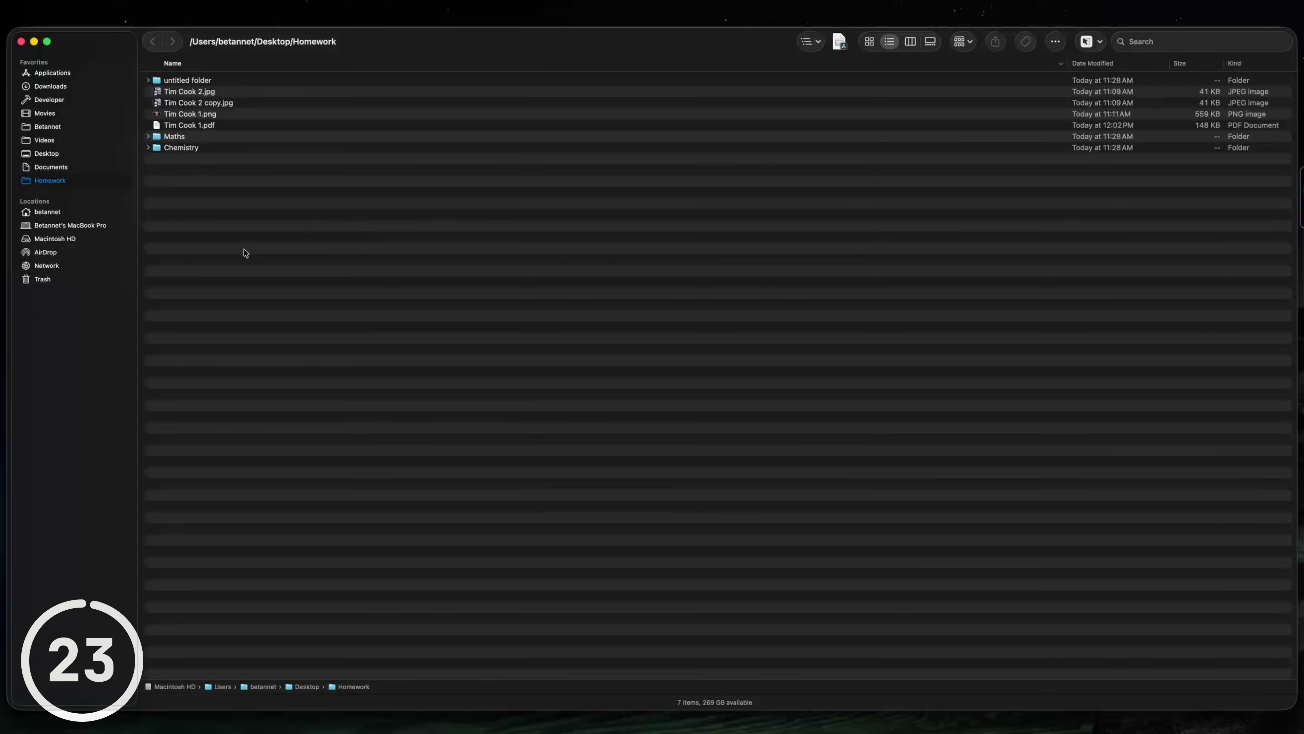
Gather the four loose files in Homework into a New Folder With Items.
key("super+a")
key("super+alt+a")
key("super+a")
key("super+alt+a")
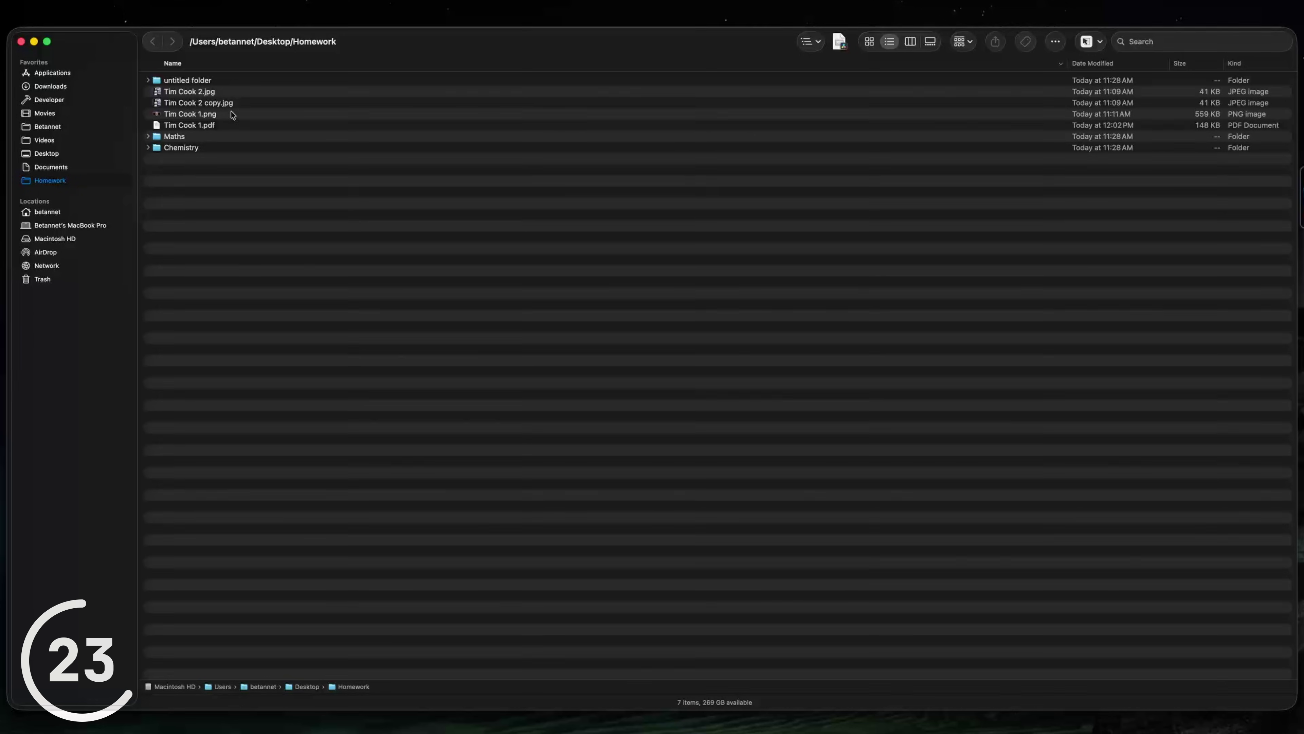
left_click(215, 95)
left_click(212, 125)
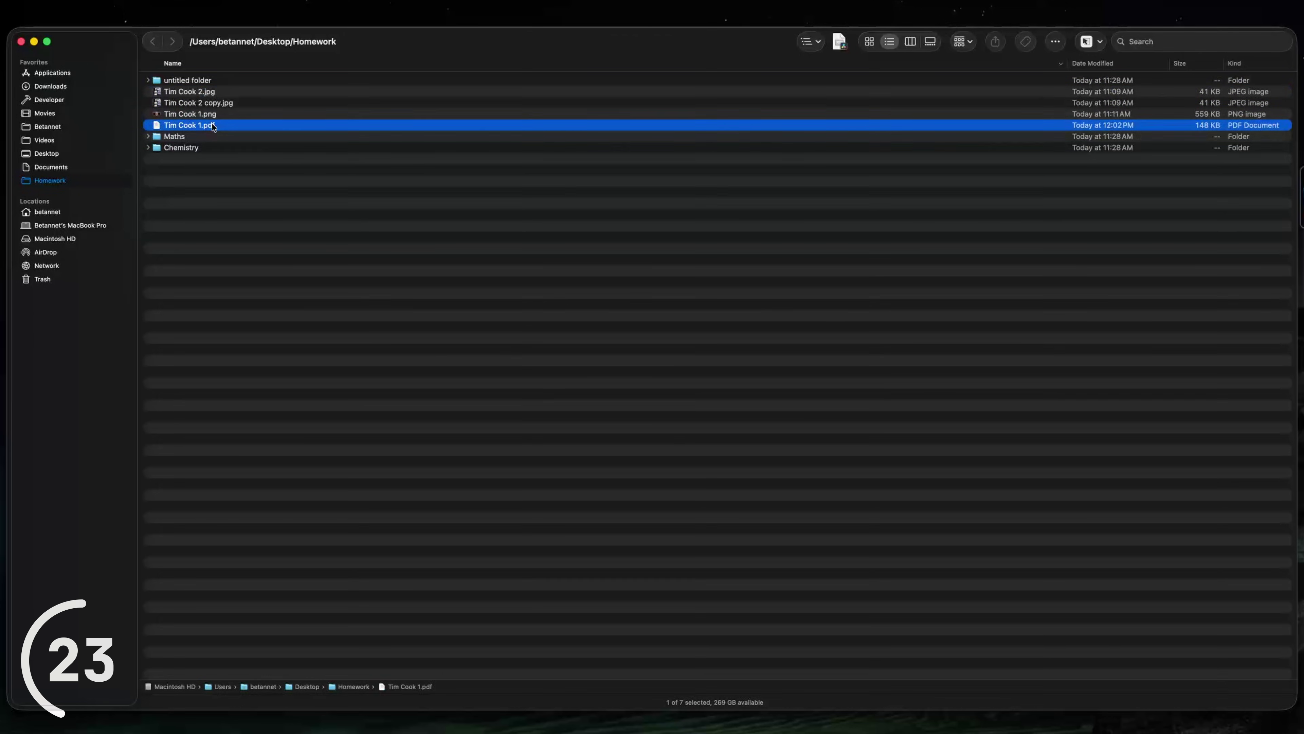
left_click(461, 151, "shift")
right_click(580, 191)
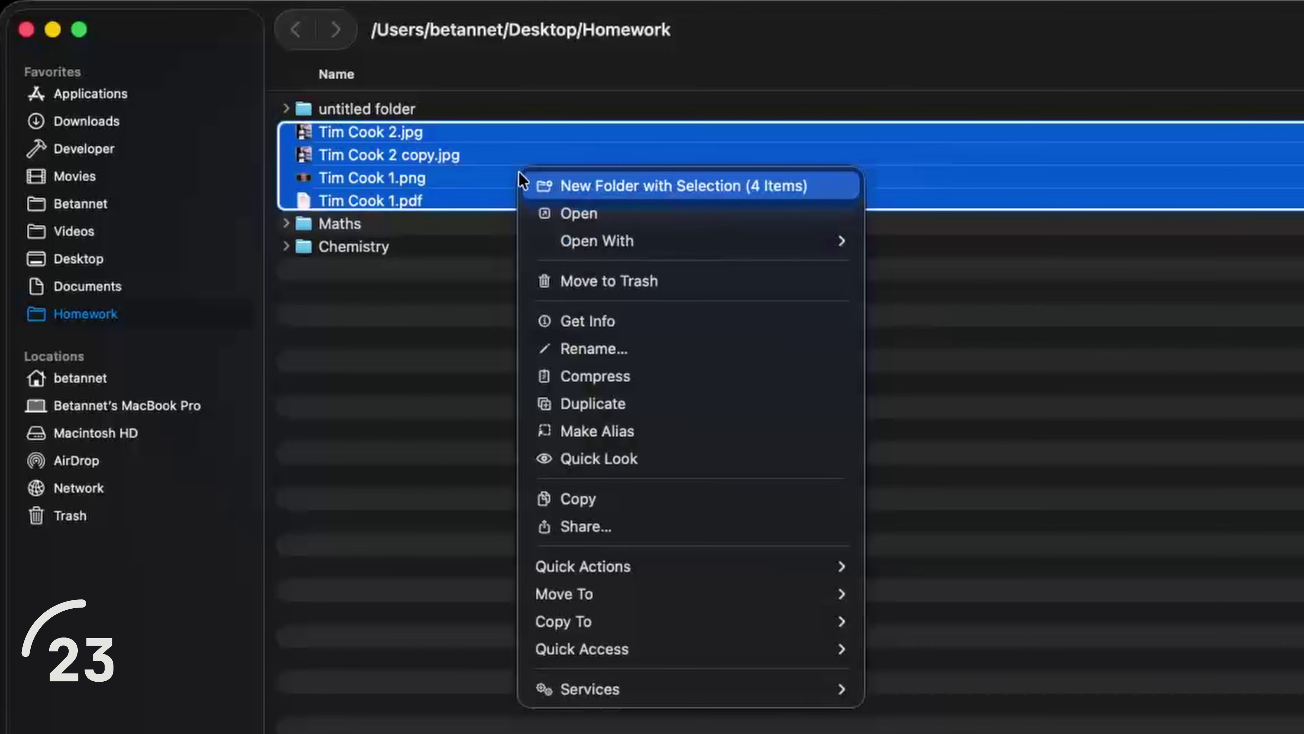
left_click(681, 188)
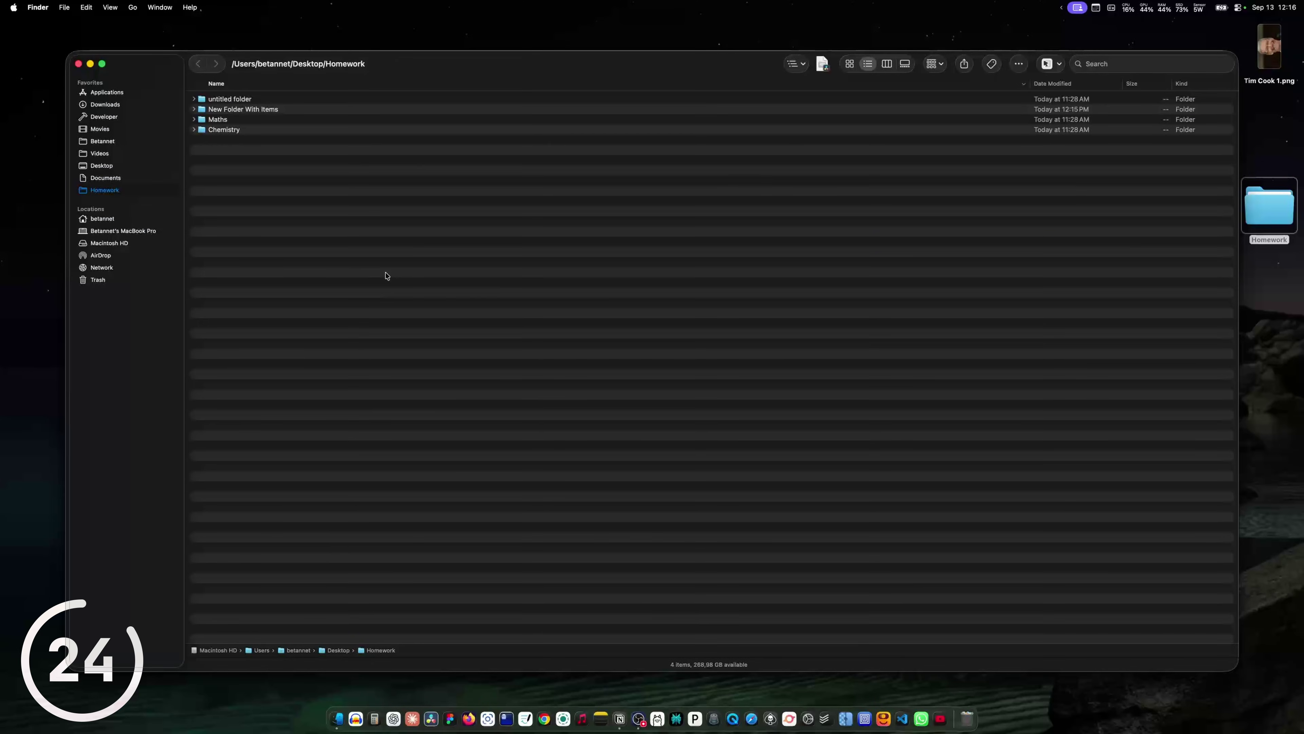
Compress the four folders into Archive.zip and extract it again.
key("cmd+a")
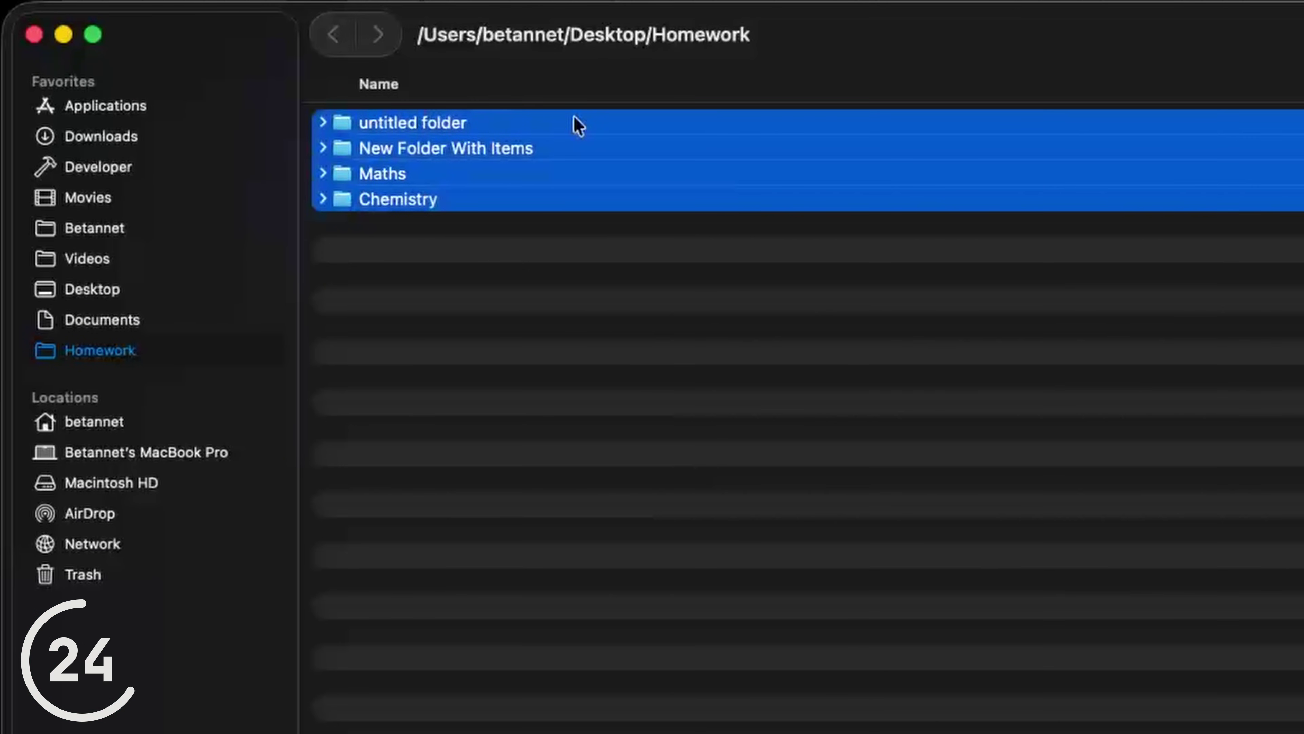
left_click(356, 231)
key("cmd+a")
right_click(701, 162)
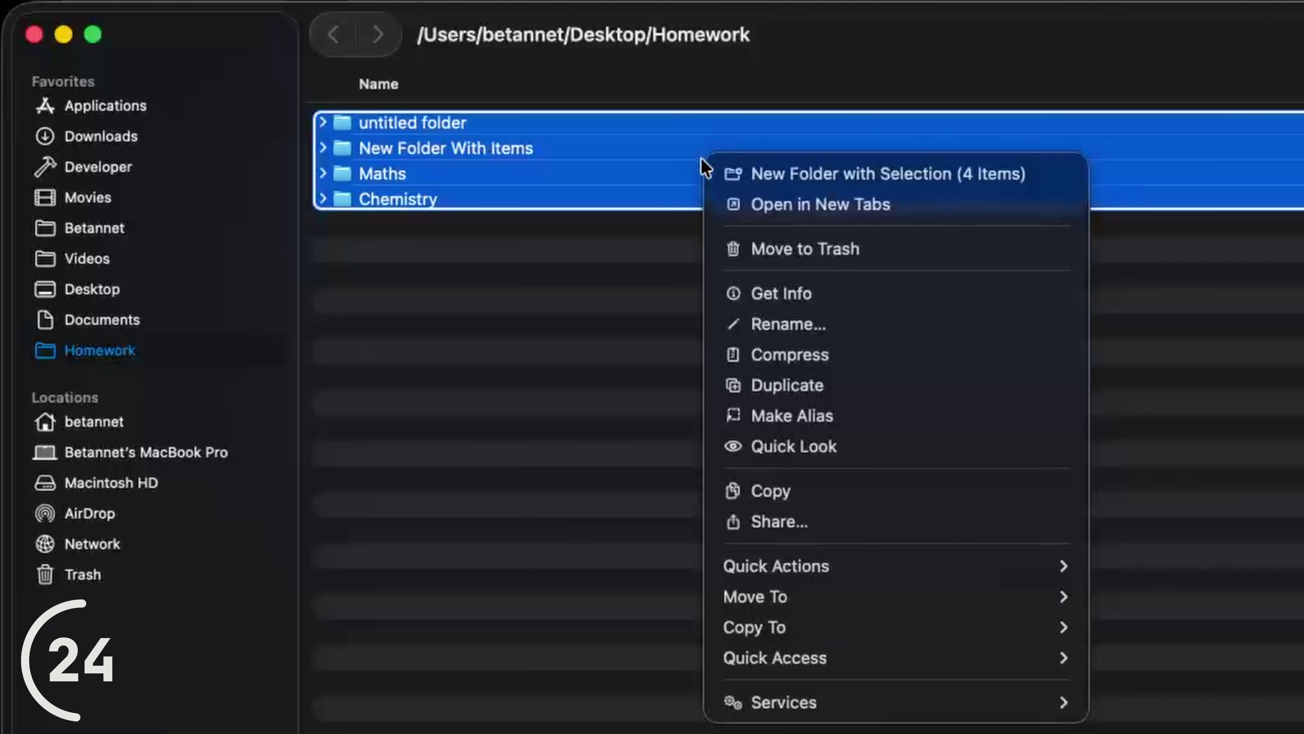
left_click(919, 355)
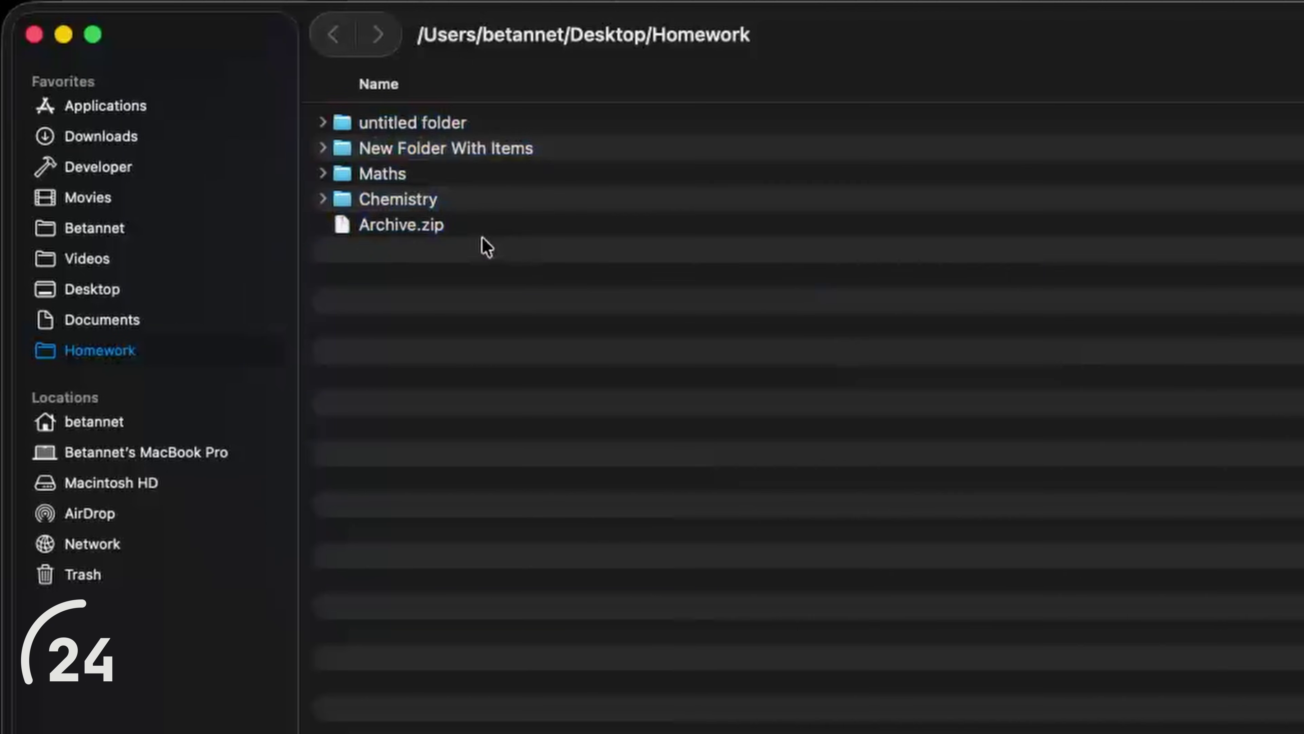
double_click(440, 233)
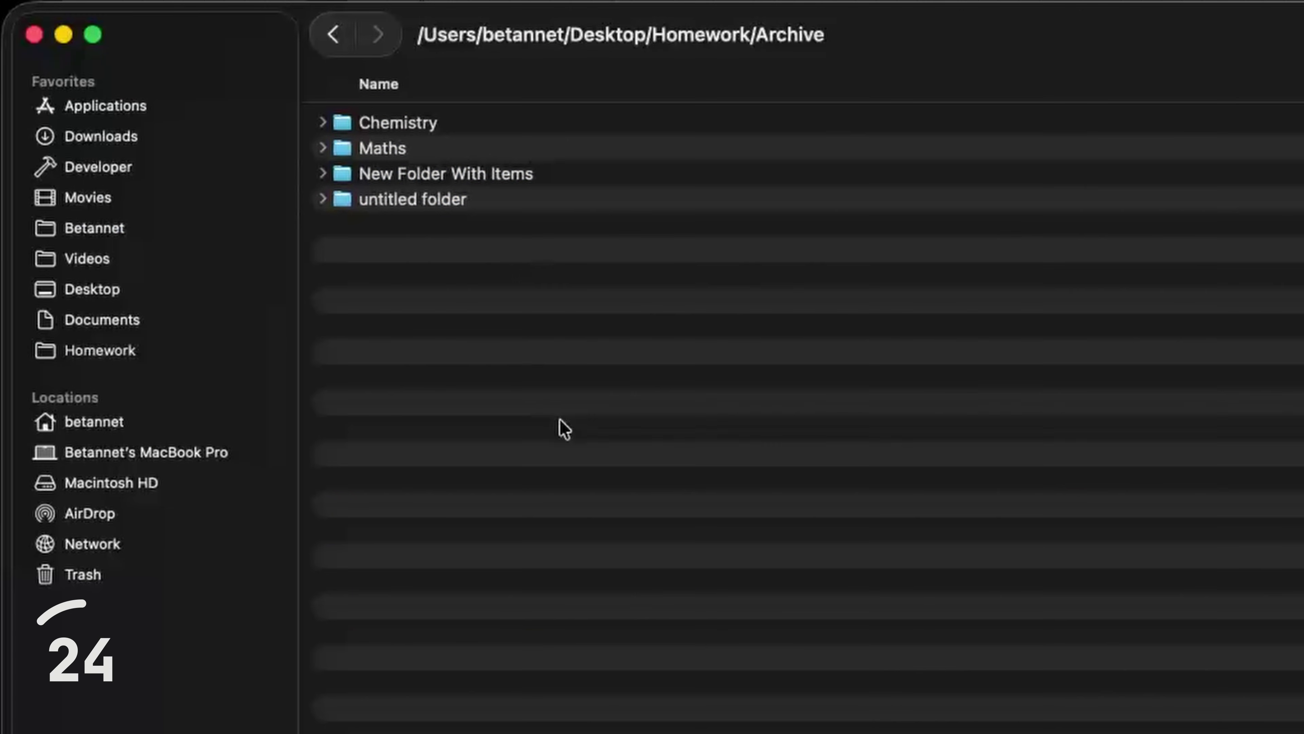
left_click(532, 356)
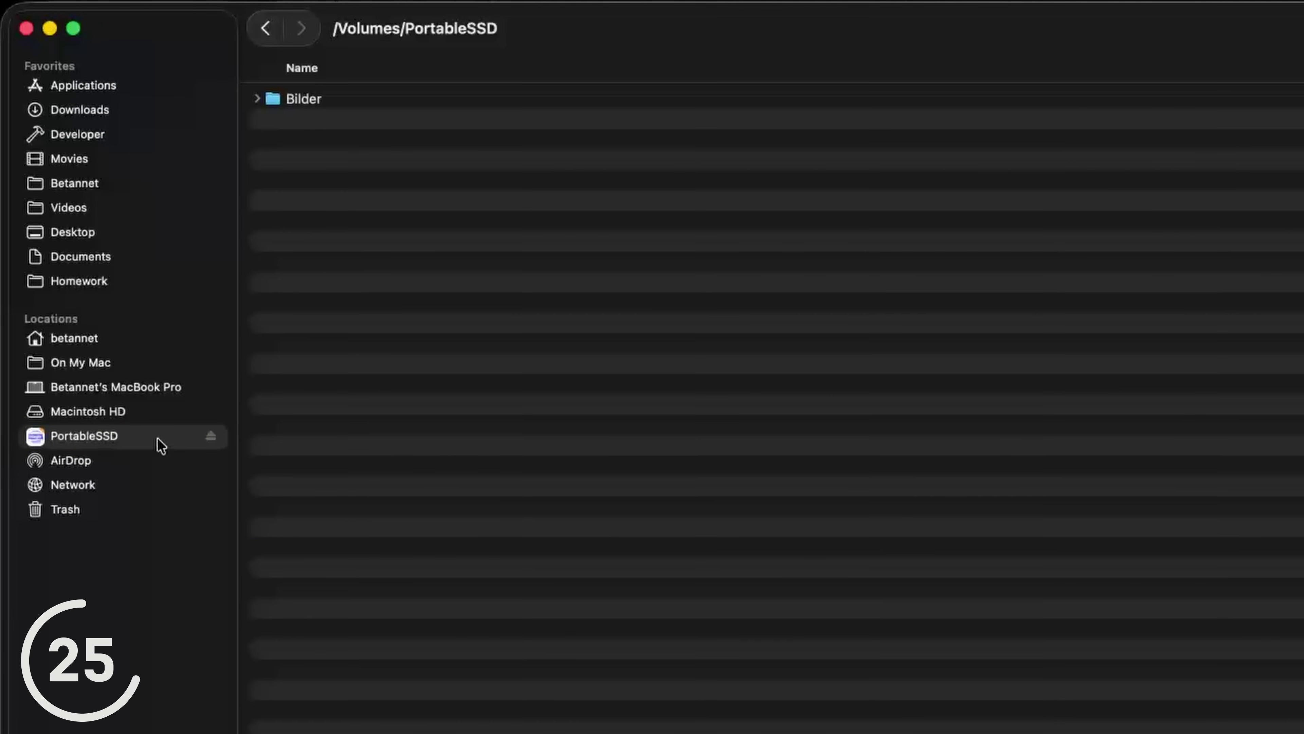
Rename the untitled folder to 'hello'.
right_click(141, 446)
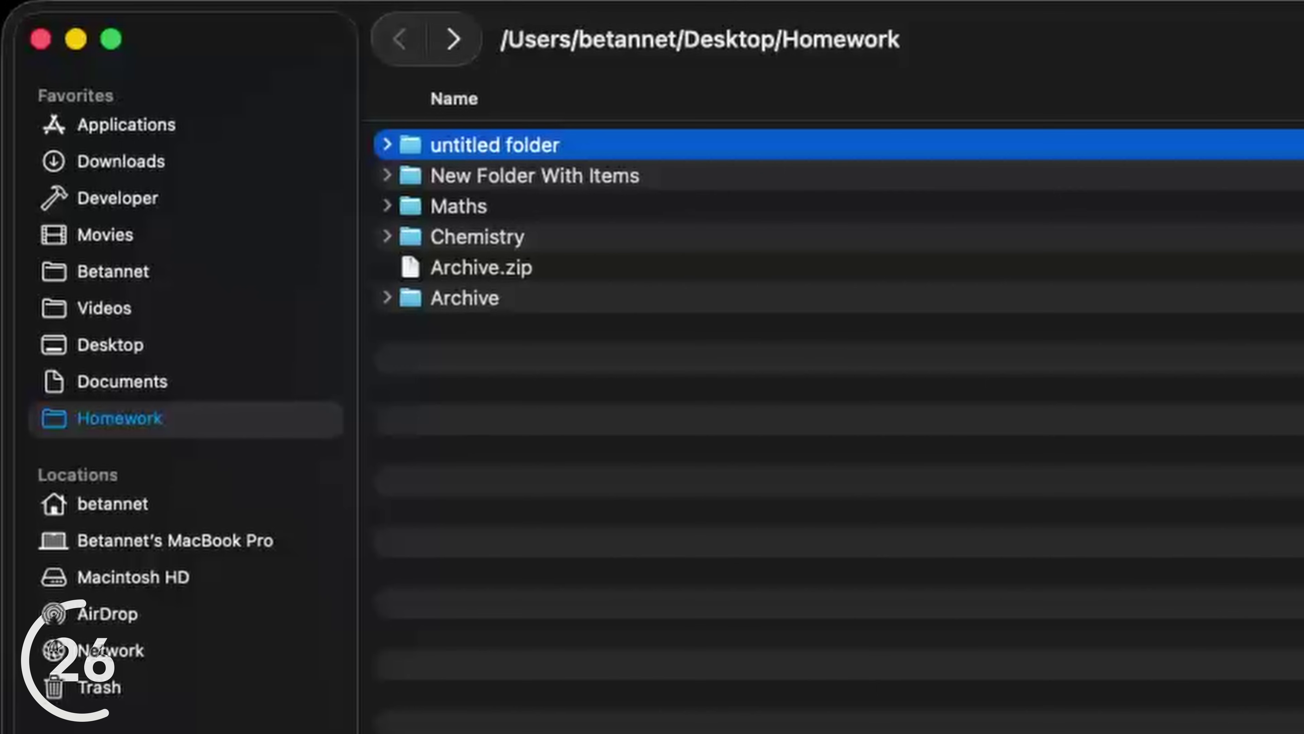
key("Return")
type("hello")
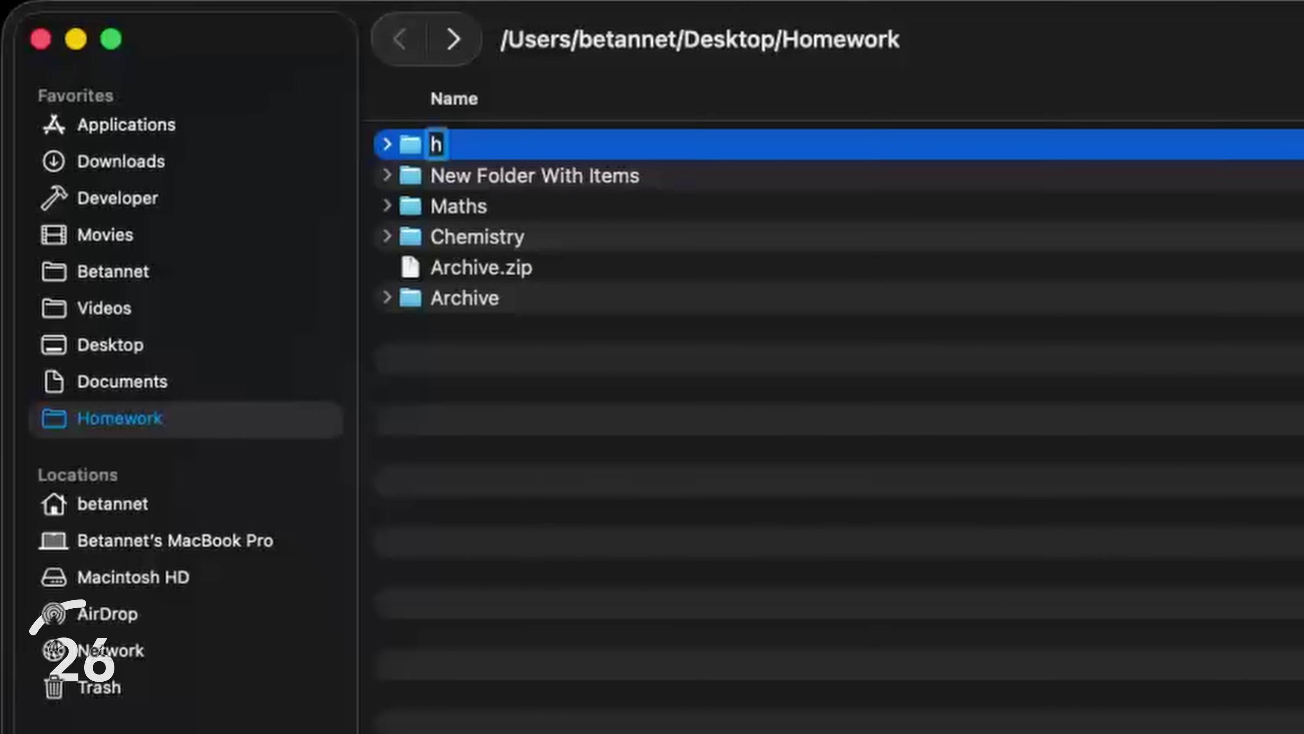
key("Return")
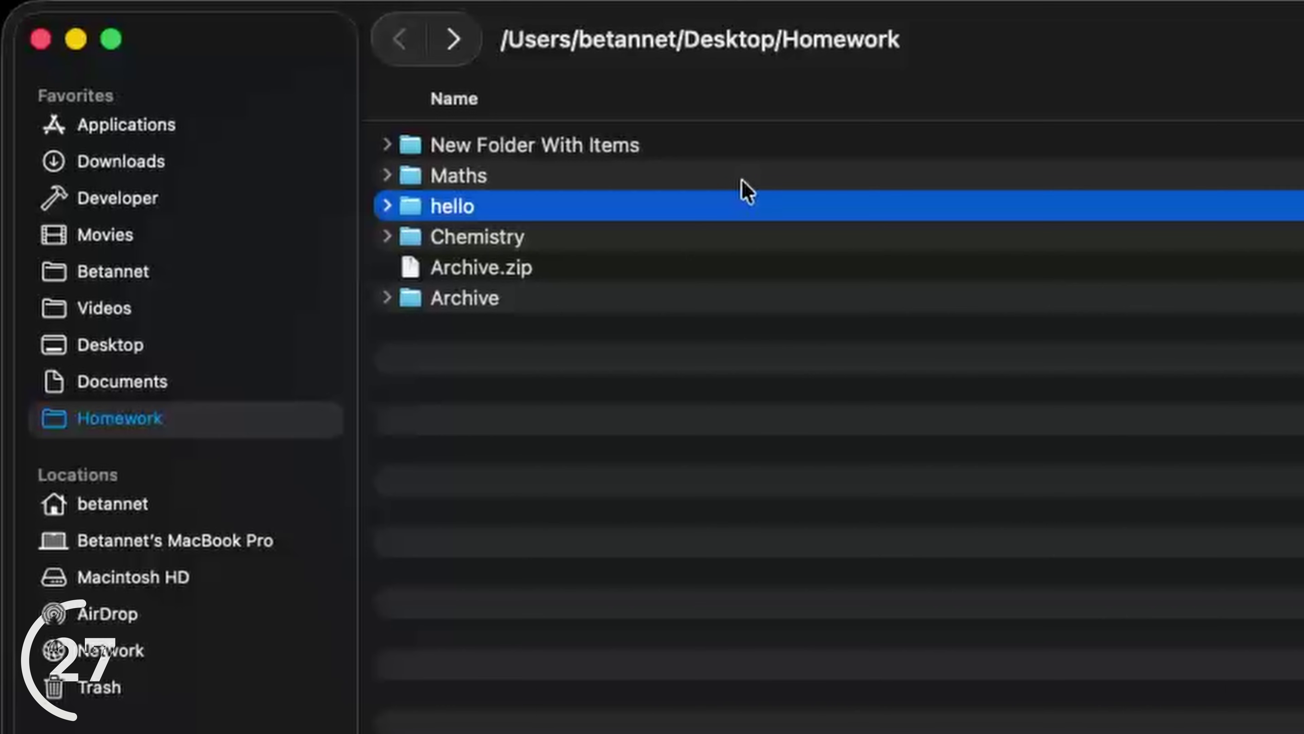
Permanently delete the hello folder, confirm the Trash is empty, and select both Maths images.
key("super+alt+BackSpace")
left_click(694, 255)
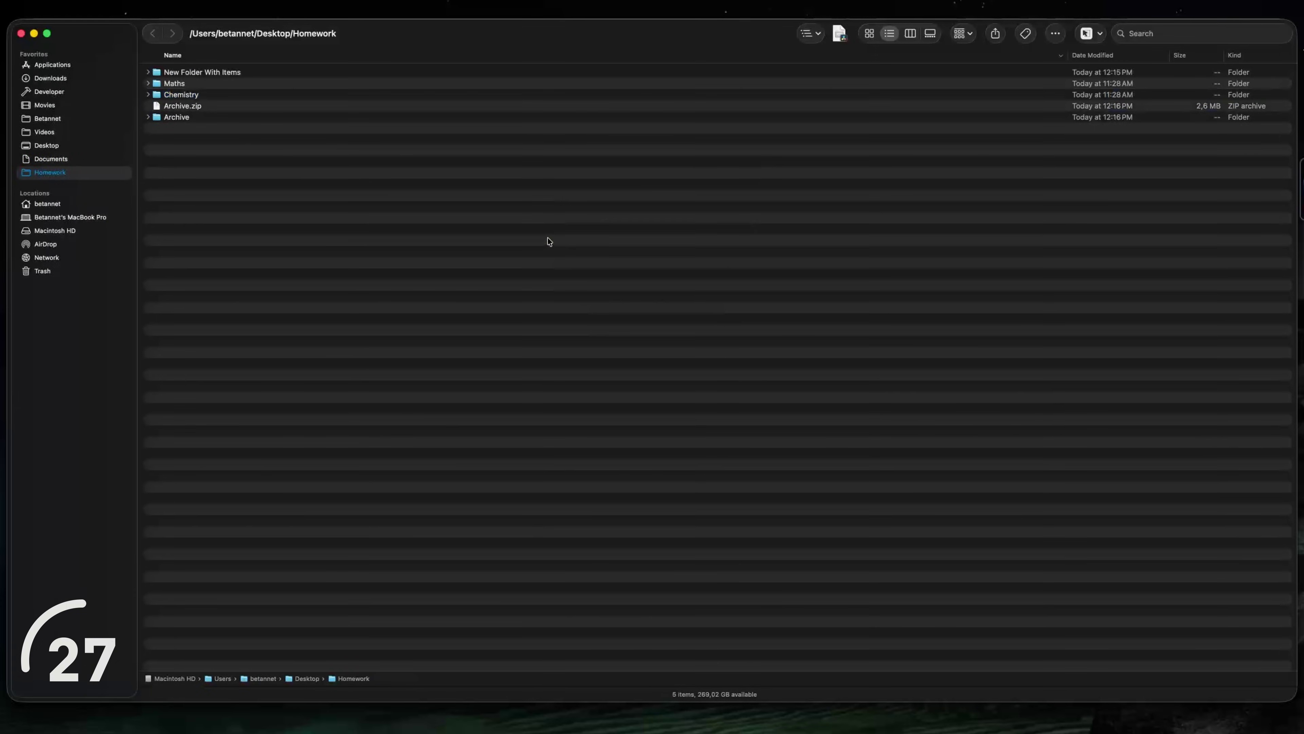
left_click(1001, 717)
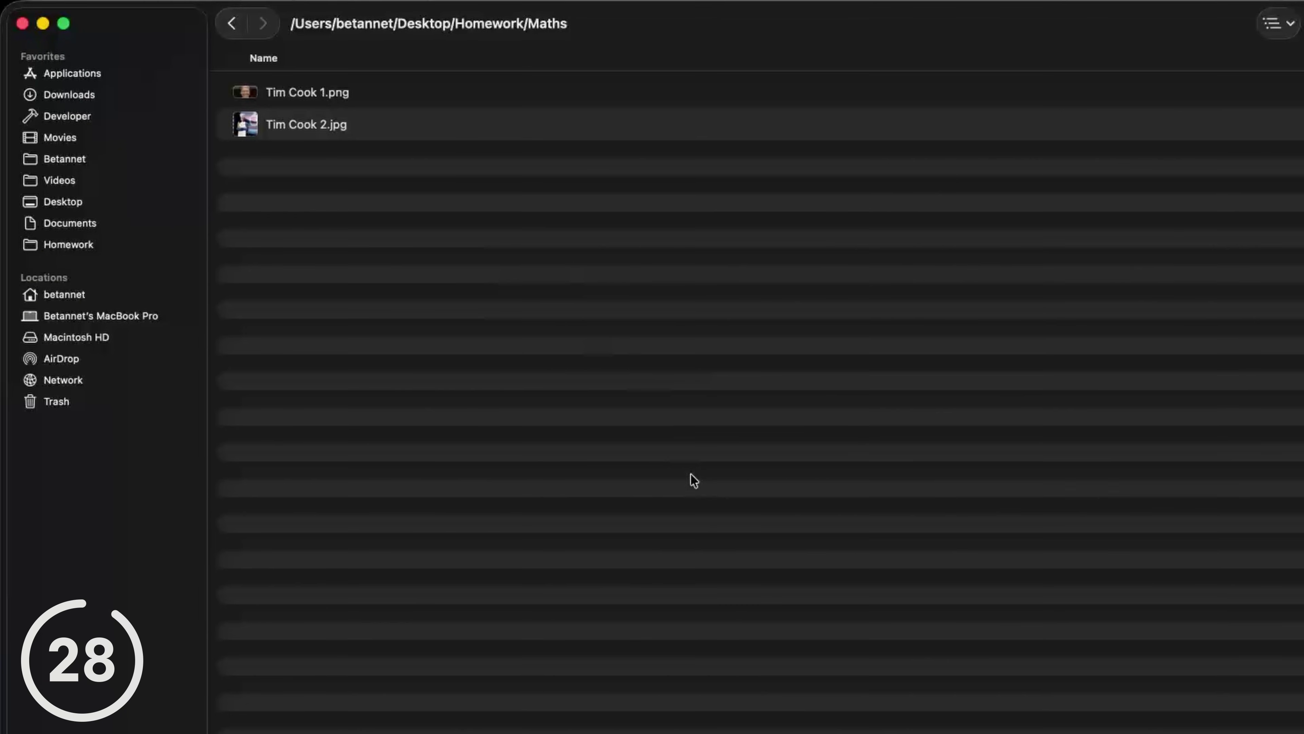
key("super+a")
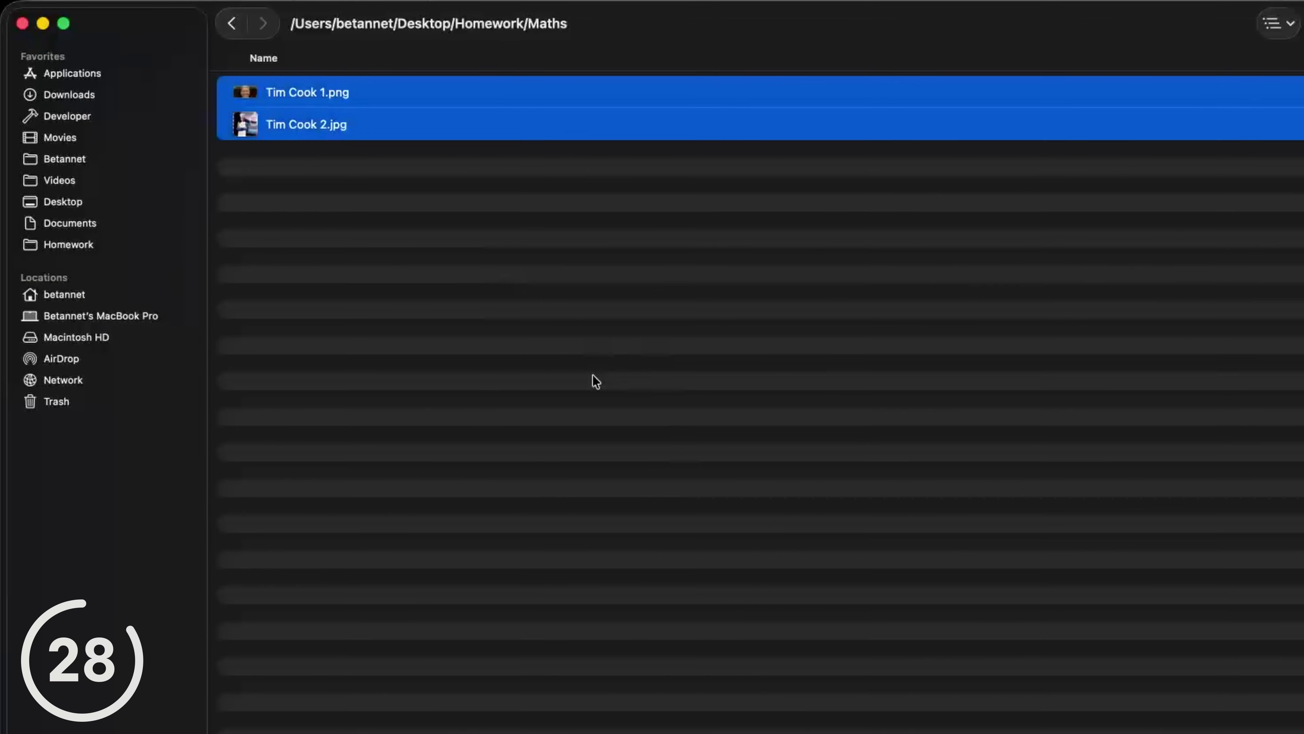
Open batch Rename for the two Maths images, then view the known Wi-Fi network's options.
right_click(824, 116)
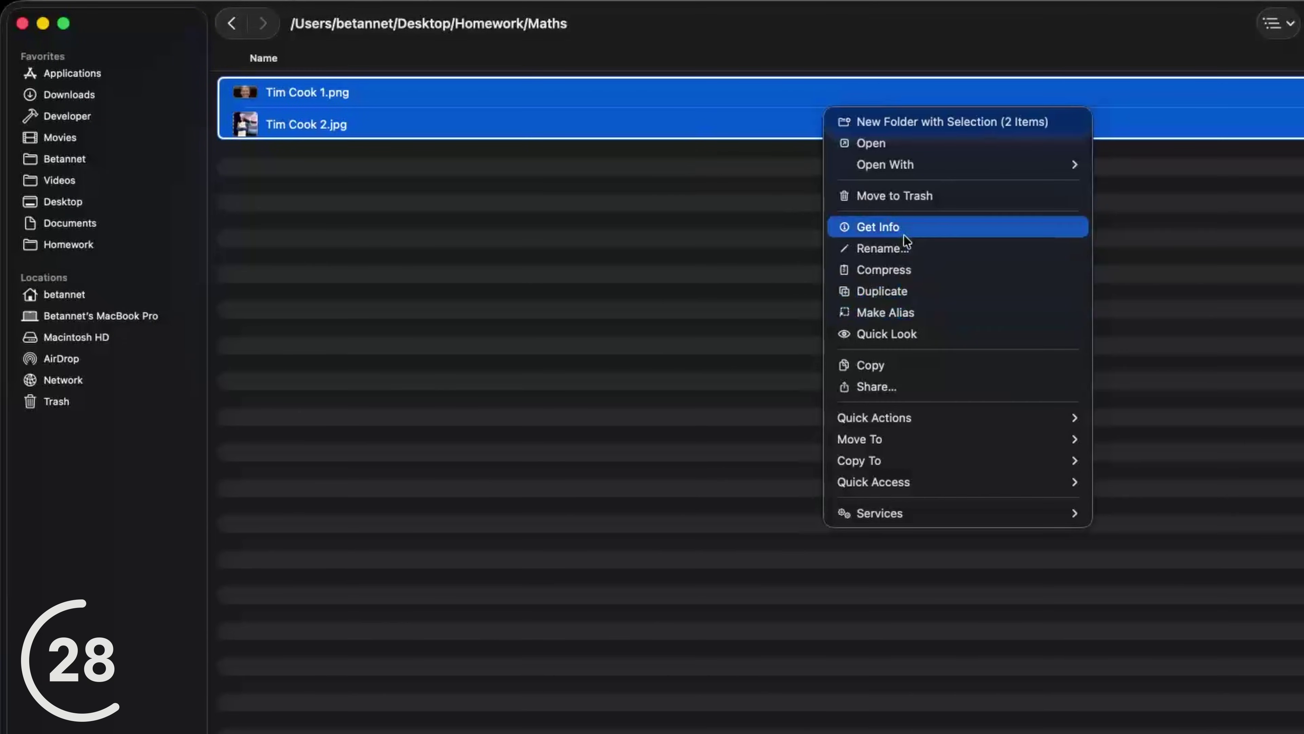
left_click(933, 250)
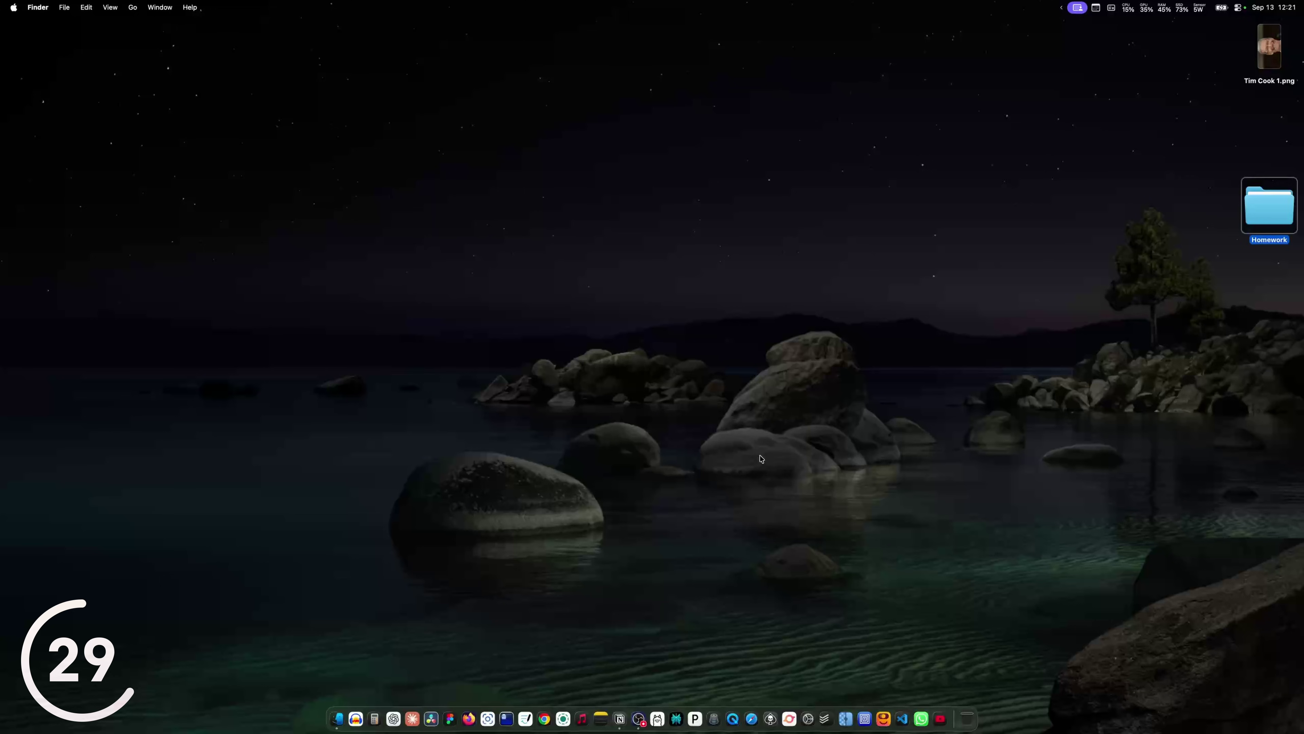
key("super+space")
key("Return")
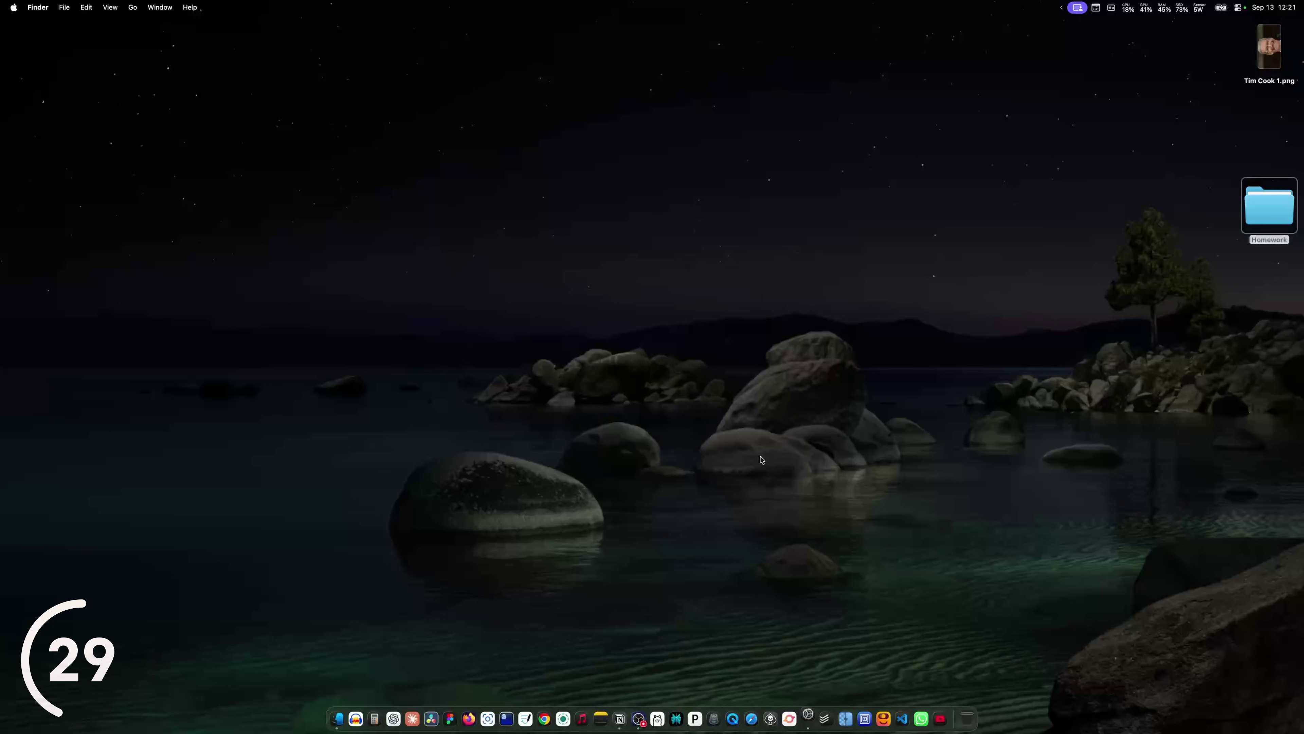
left_click(487, 170)
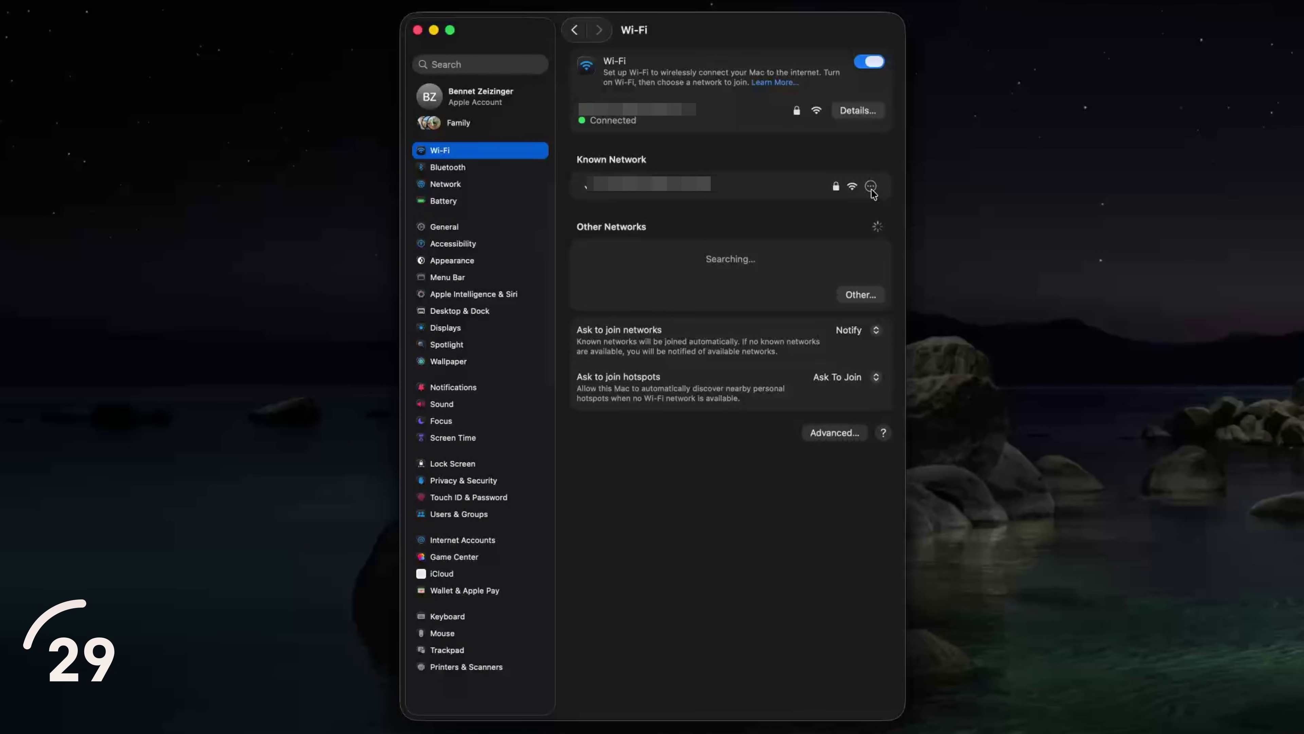
left_click(870, 186)
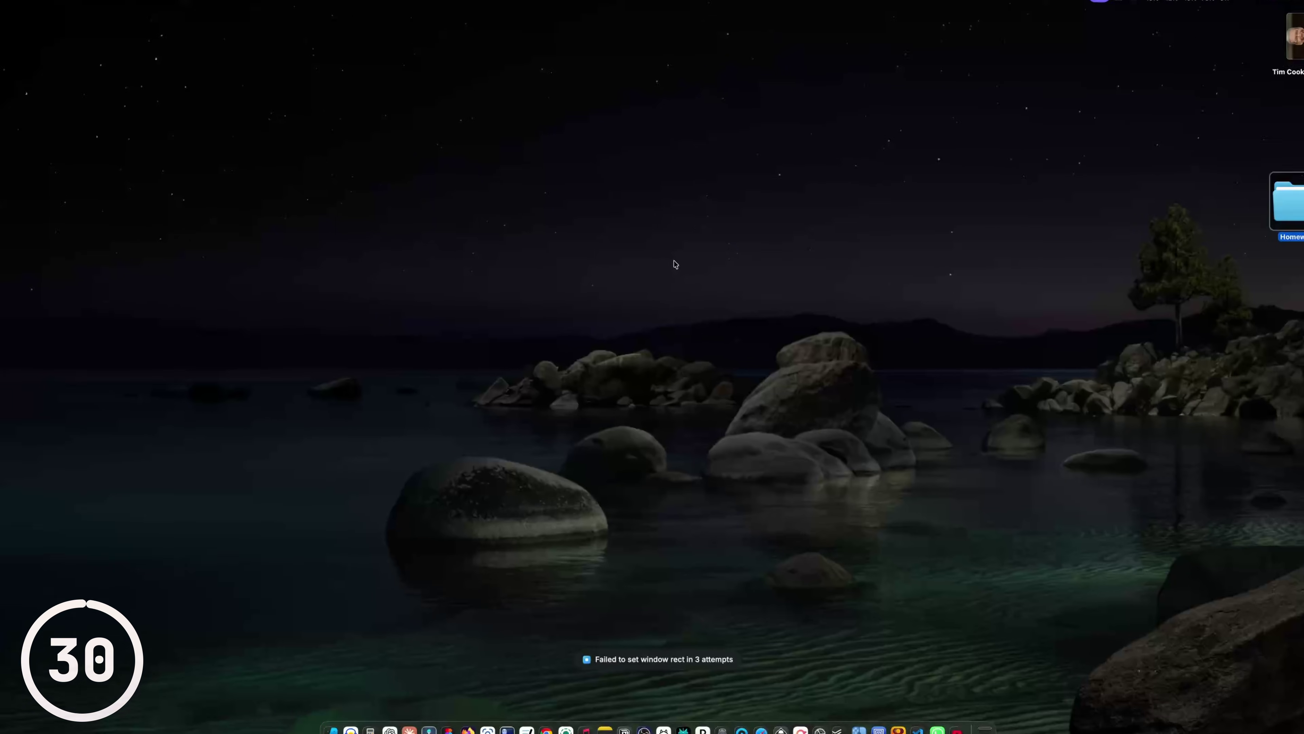
Launch Calculator and insert π.
key("super+space")
key("Escape")
key("p")
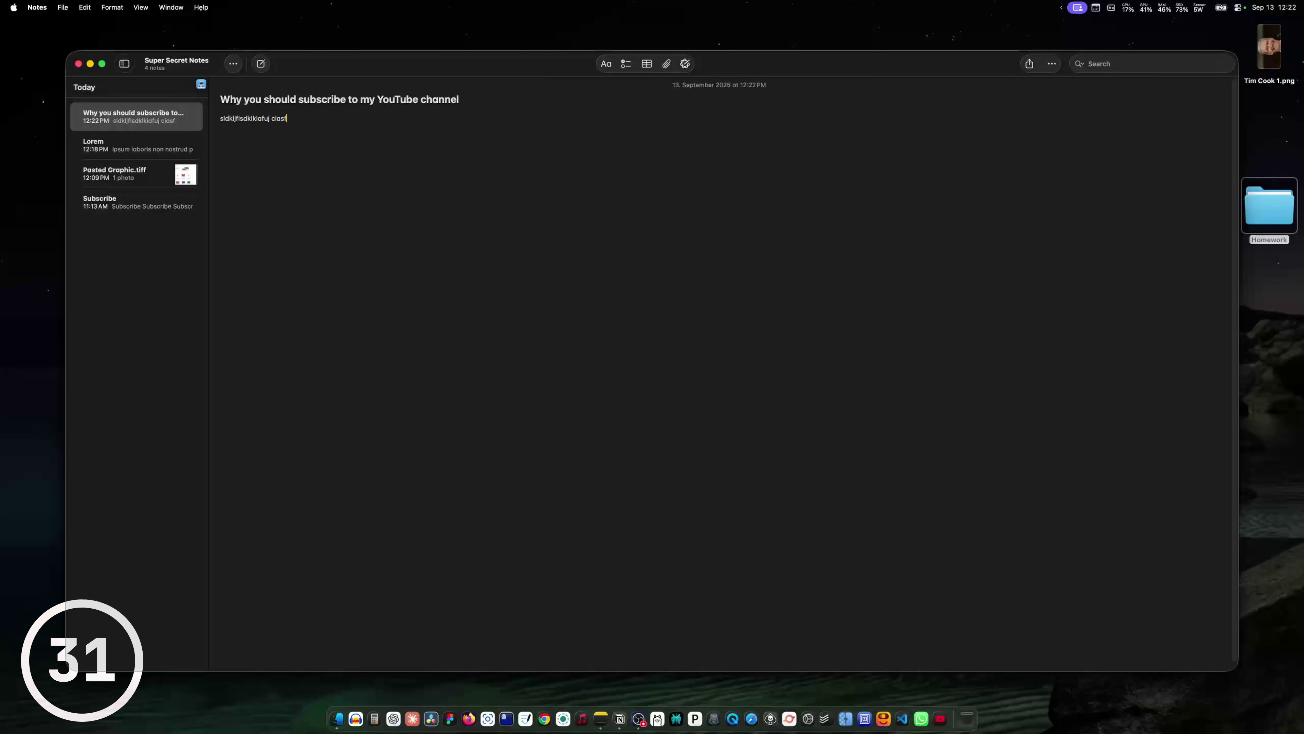
Enter a burst of random characters before returning to the Finder windows.
type("ücaifuwüa irutfü iodfu8oü irtüoia udfiürogüawioufjüfioasgu wrüait uüasoidu üoiuqa+")
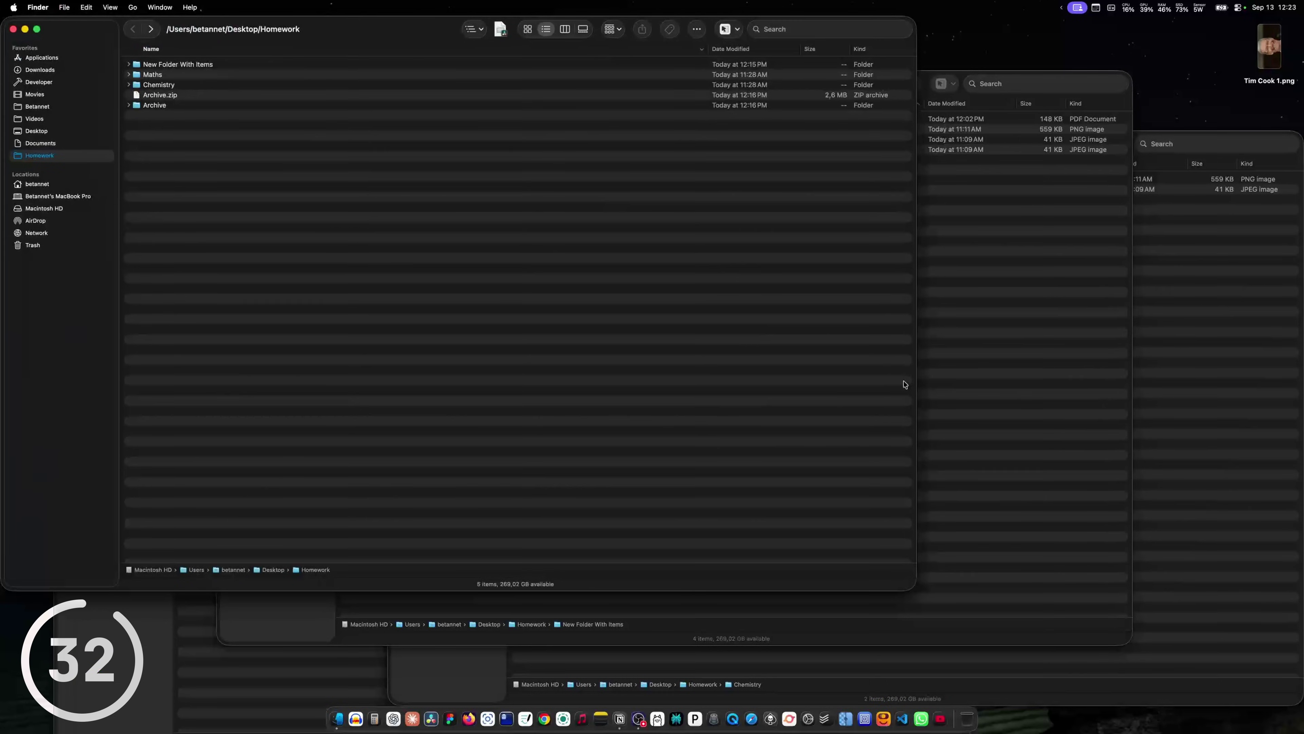
Merge all open Finder windows into tabs of a single window.
key("ctrl+Up")
left_click(576, 289)
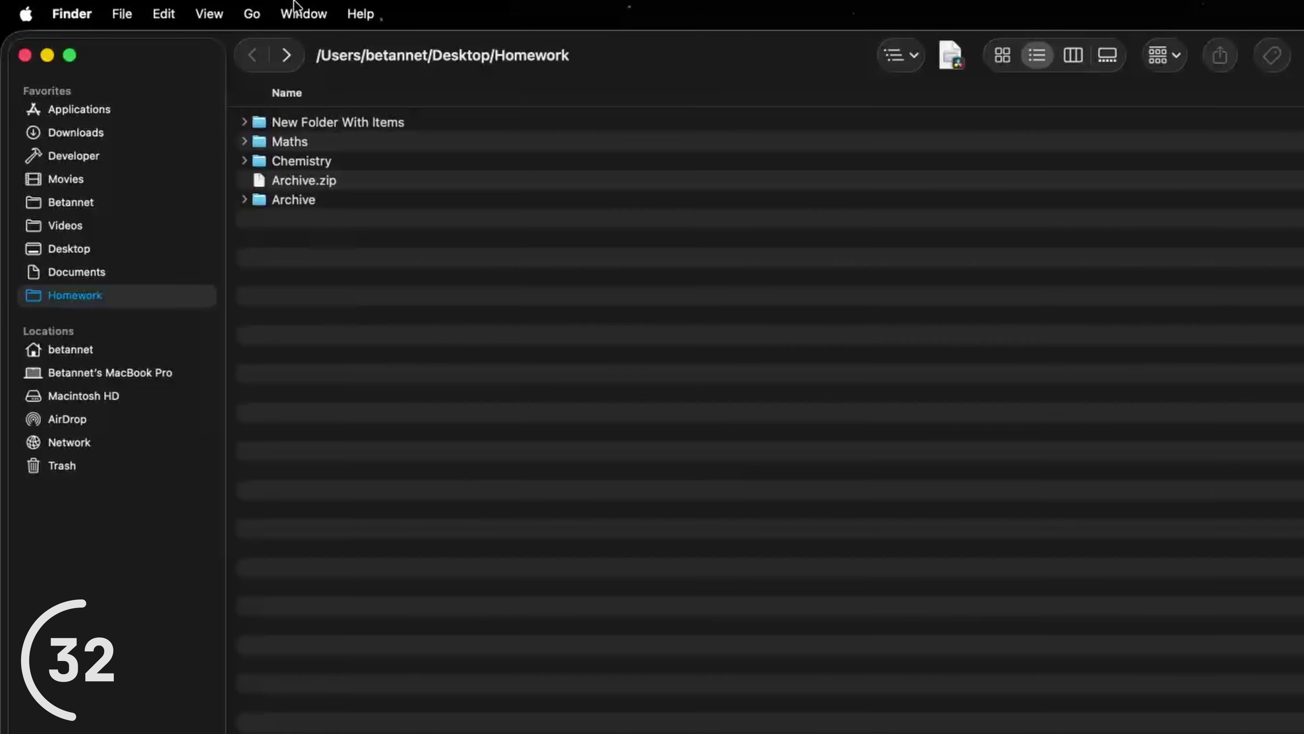
left_click(160, 8)
left_click(357, 474)
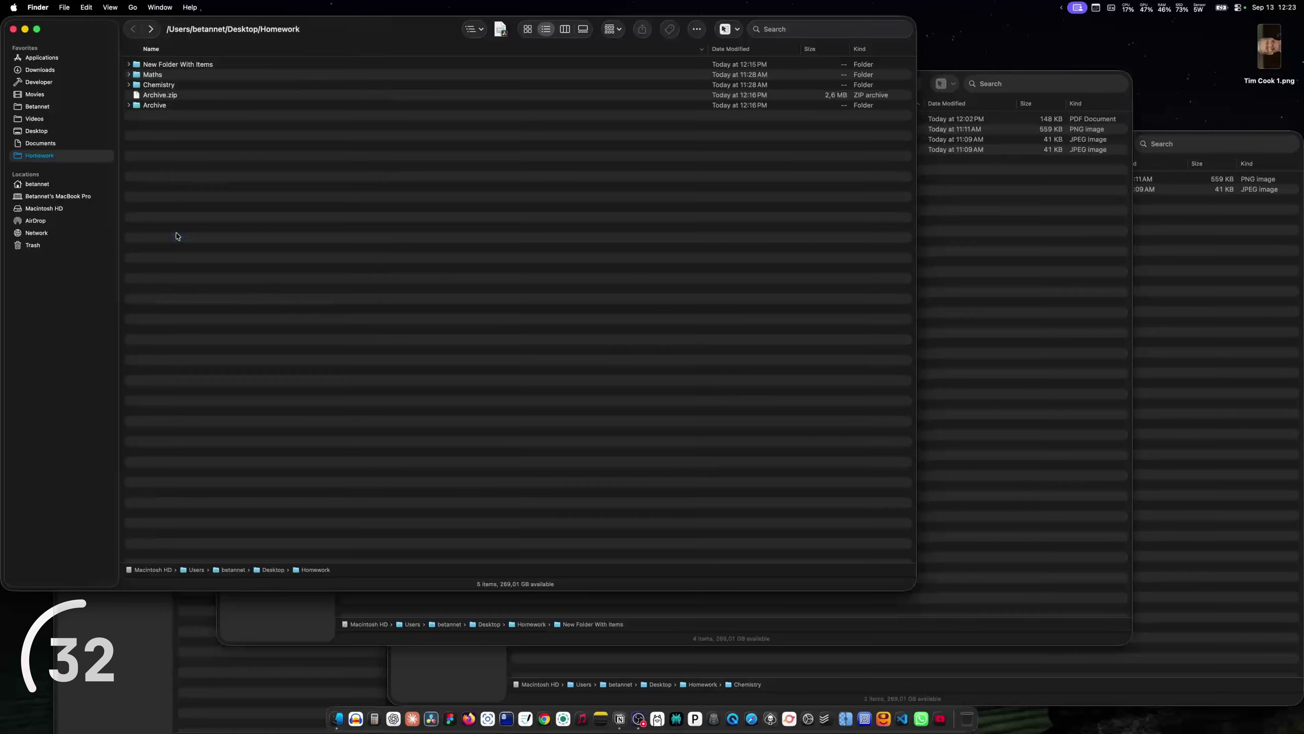
Cycle through the folder tabs, then expand Archive with all subfolders and select their rows.
key("ctrl+Tab")
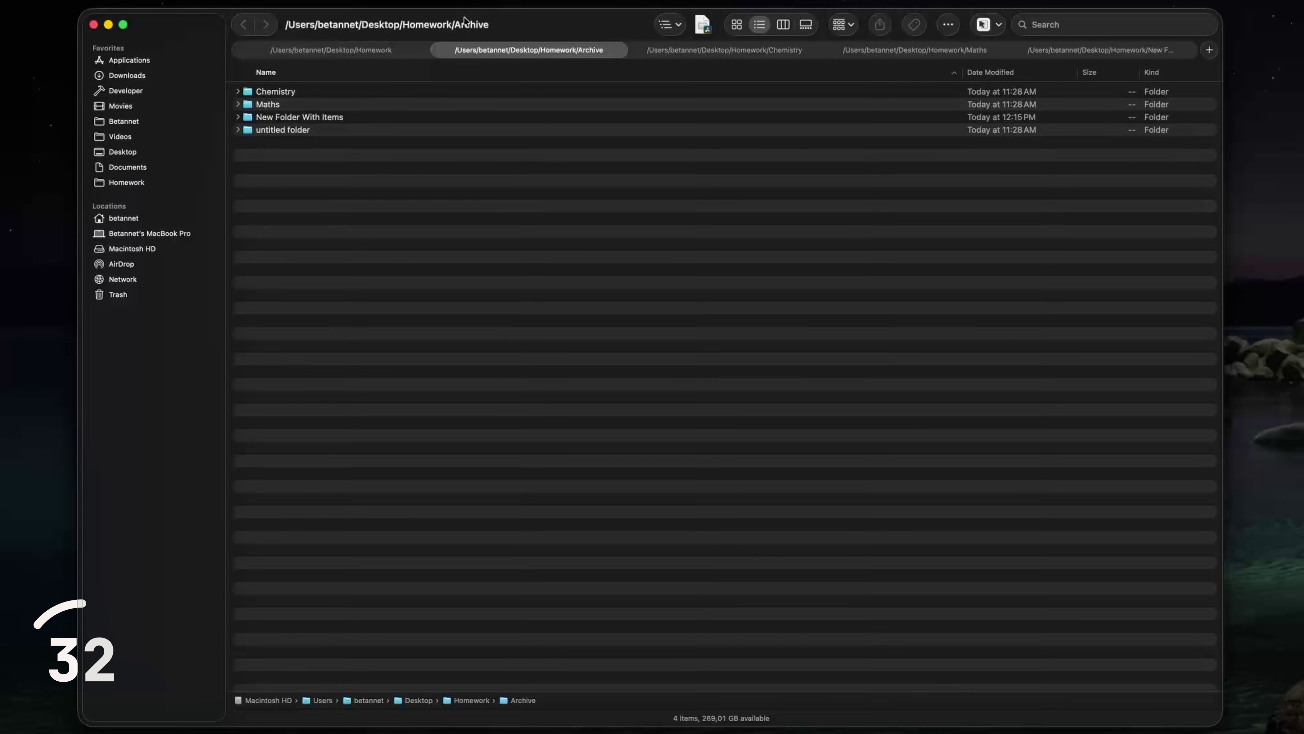
key("ctrl+shift+Tab")
key("ctrl+Tab")
key("ctrl+Tab")
key("ctrl+Tab")
key("ctrl+Tab")
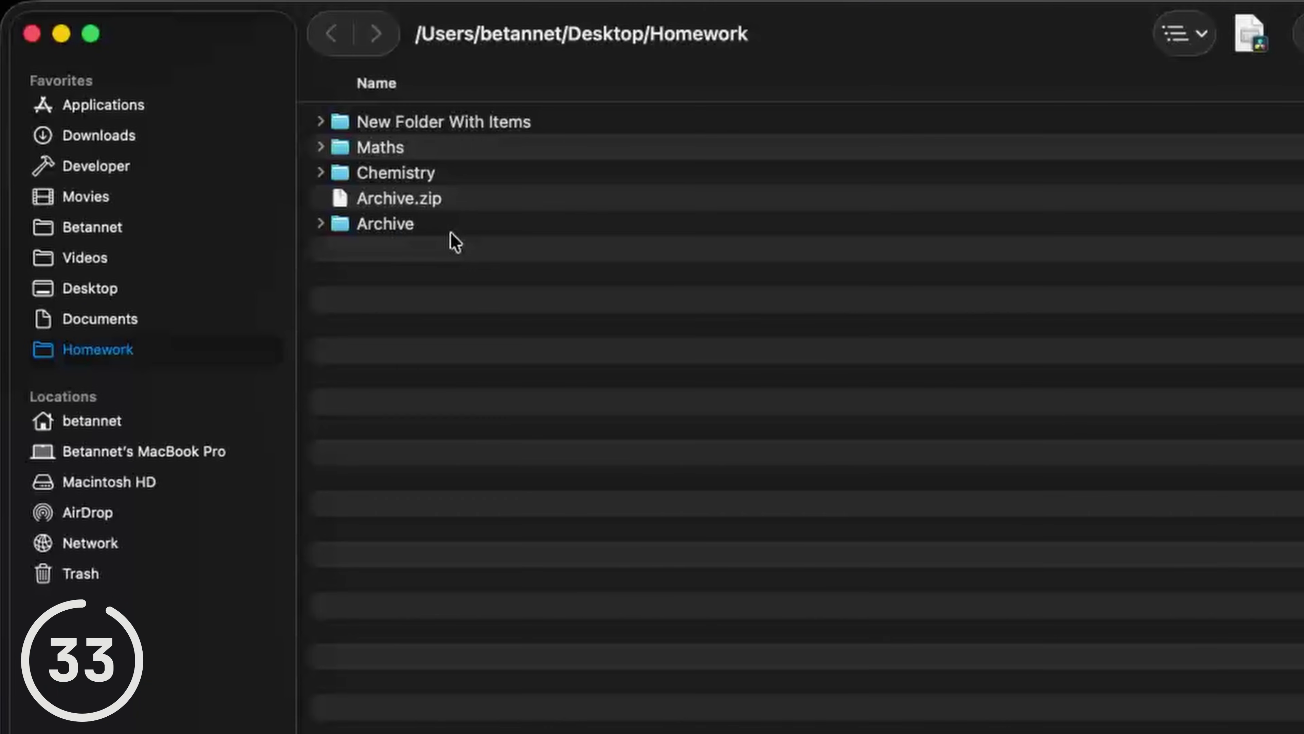
left_click(451, 232)
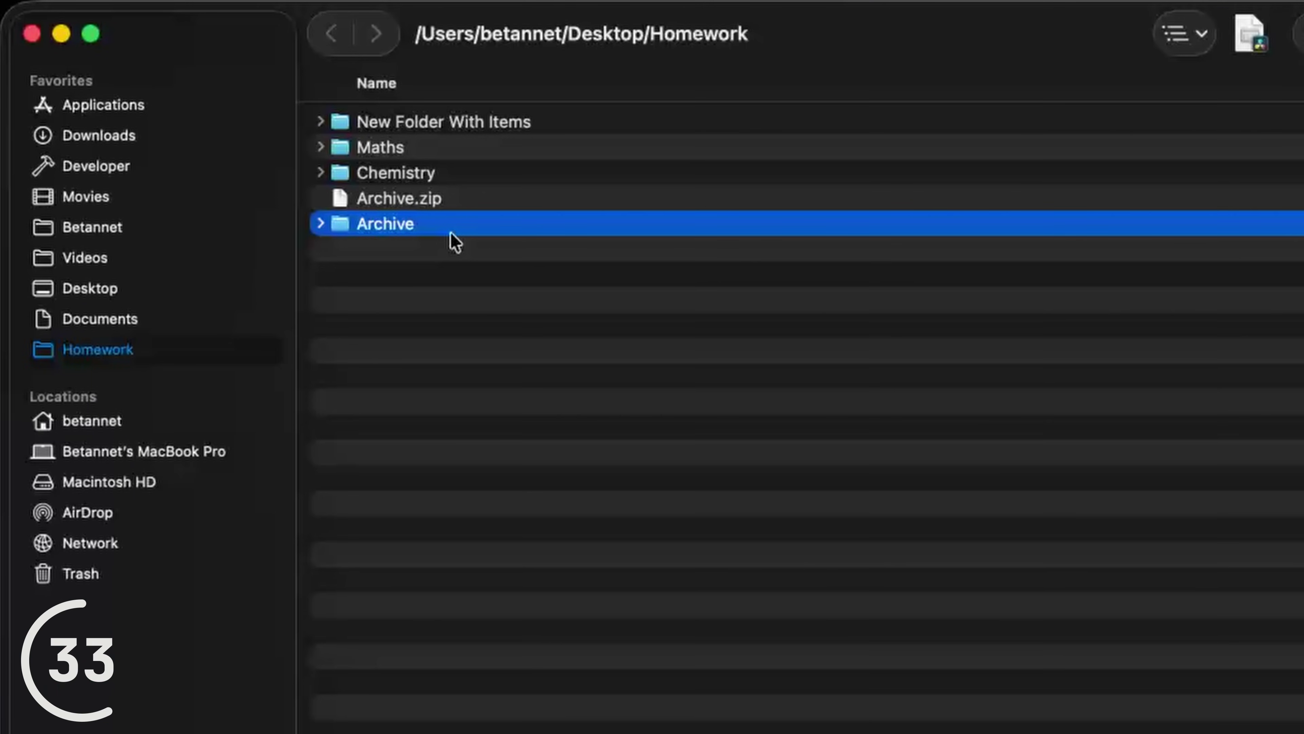
key("alt+Right")
left_click_drag(709, 635, 598, 251)
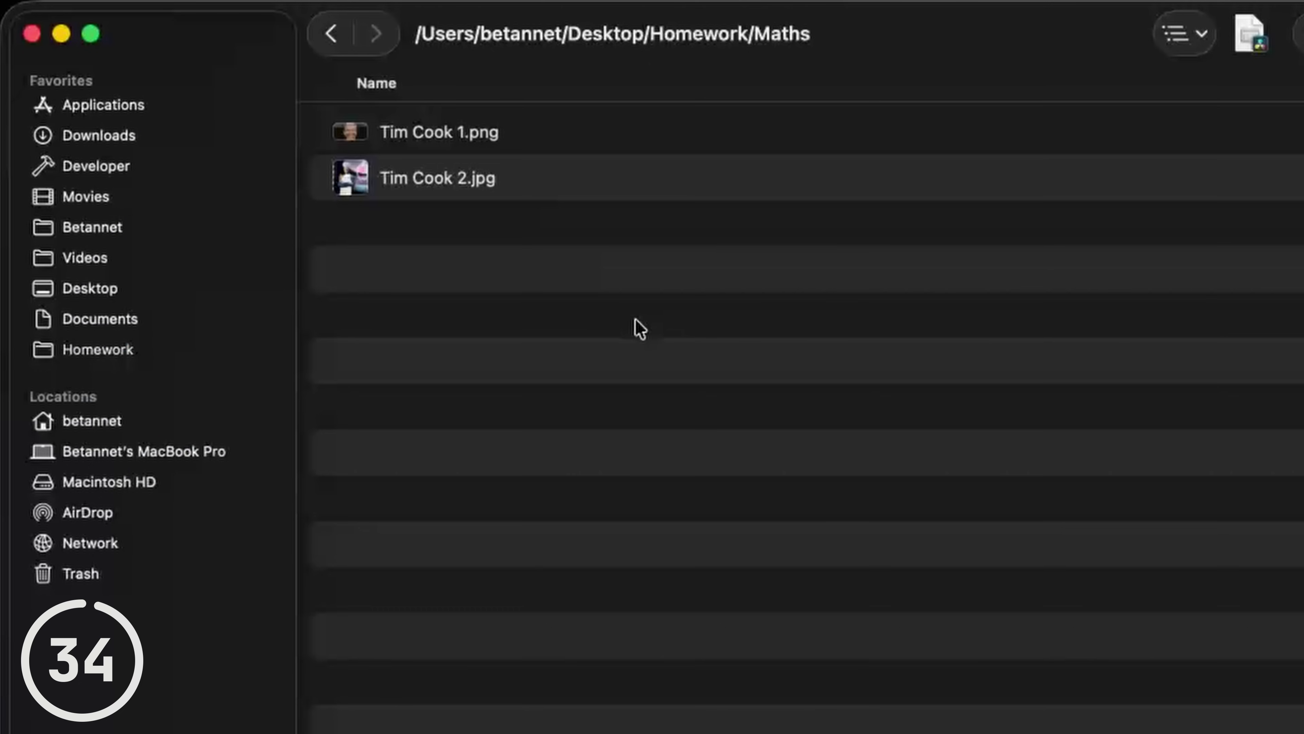
Replace the two separate info windows with one Multiple Item Info window showing 600 KB total.
key("super+a")
key("super+i")
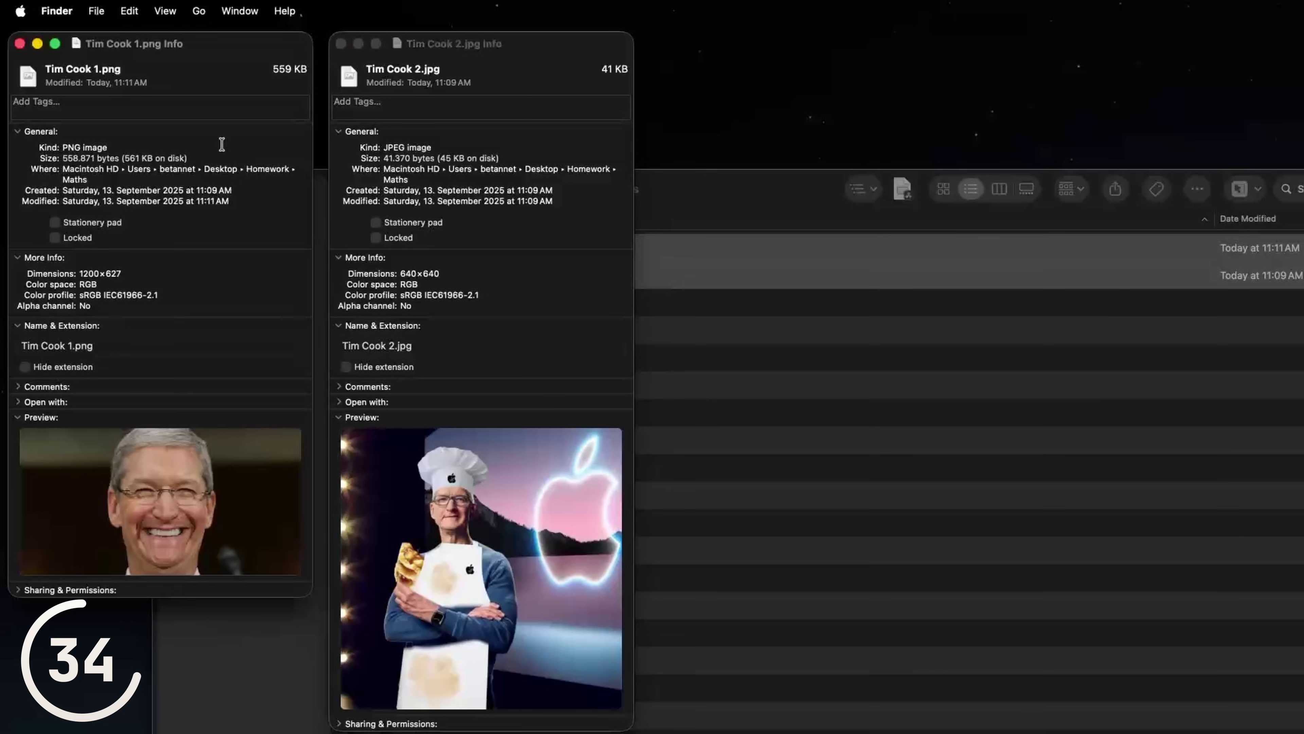
left_click(458, 155)
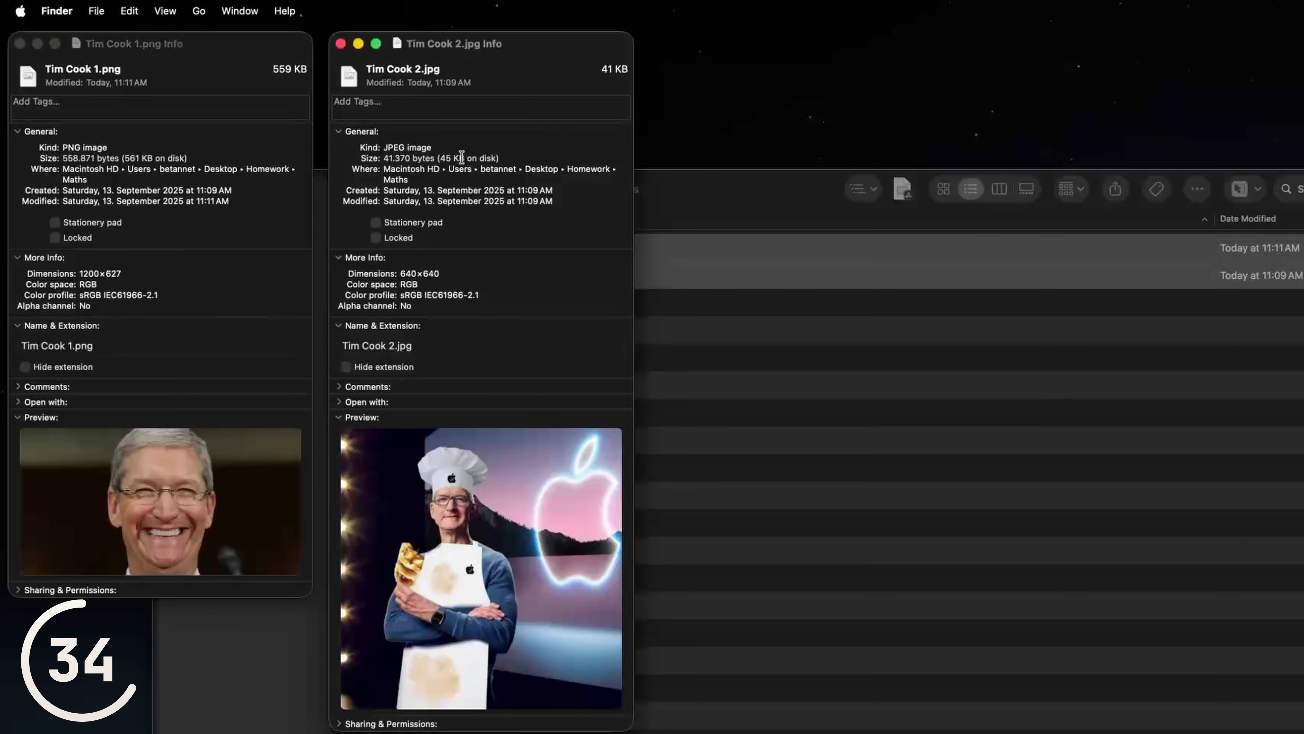
key("super+w")
key("super+w")
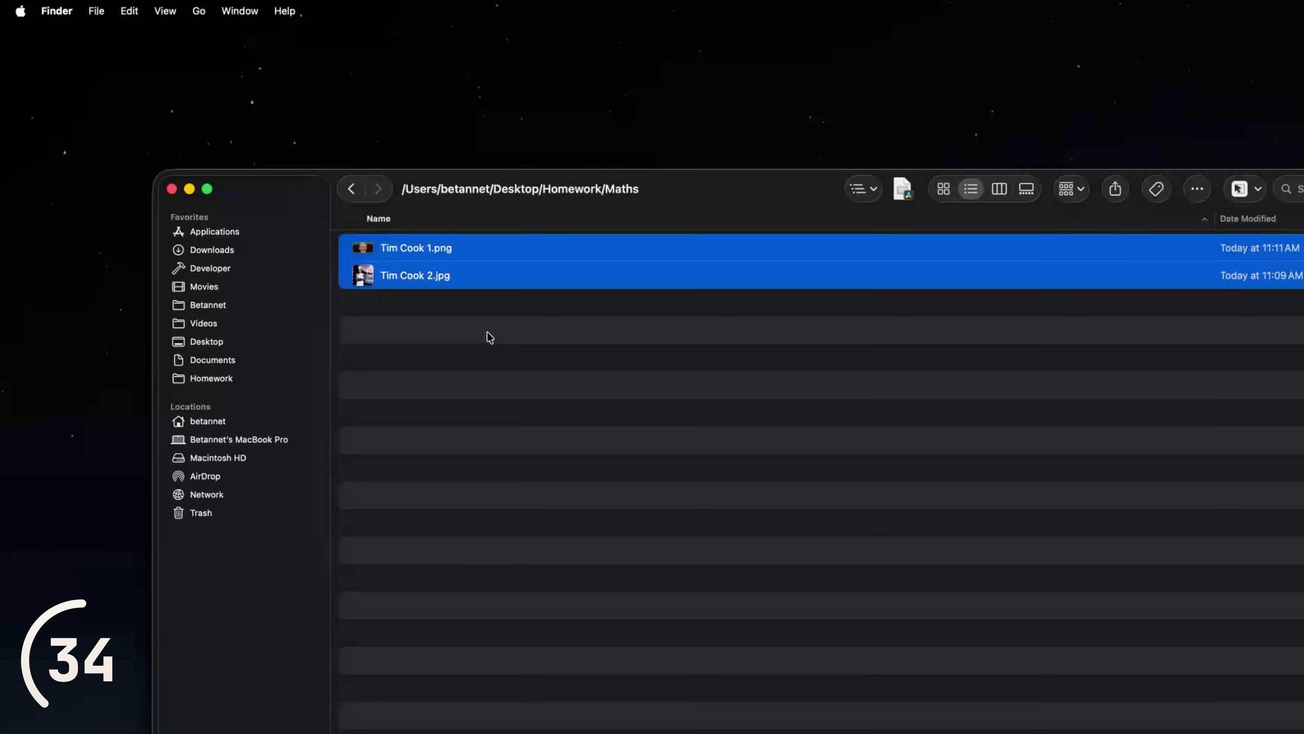
key("ctrl+super+i")
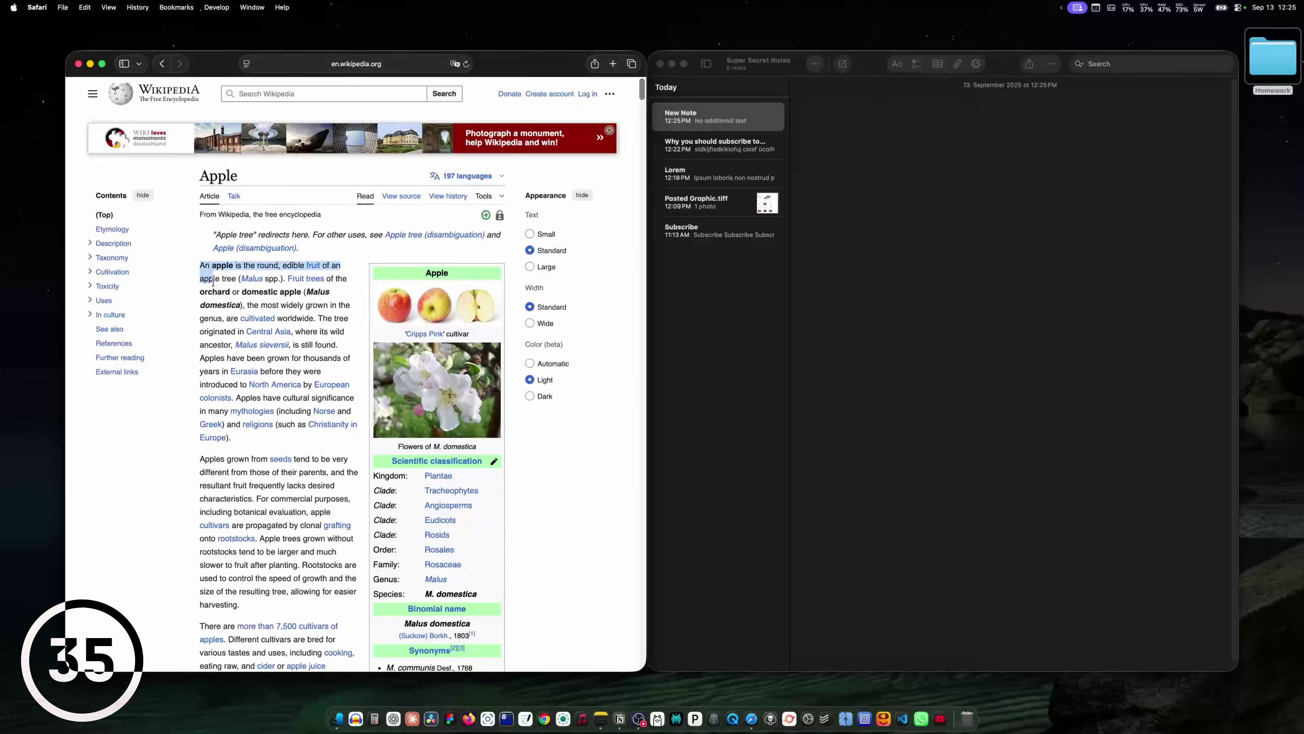
left_click_drag(213, 282, 249, 439)
key("super+c")
Paste the Wikipedia paragraph into the note with formatting, then again below as plain text.
left_click(977, 248)
key("super+v")
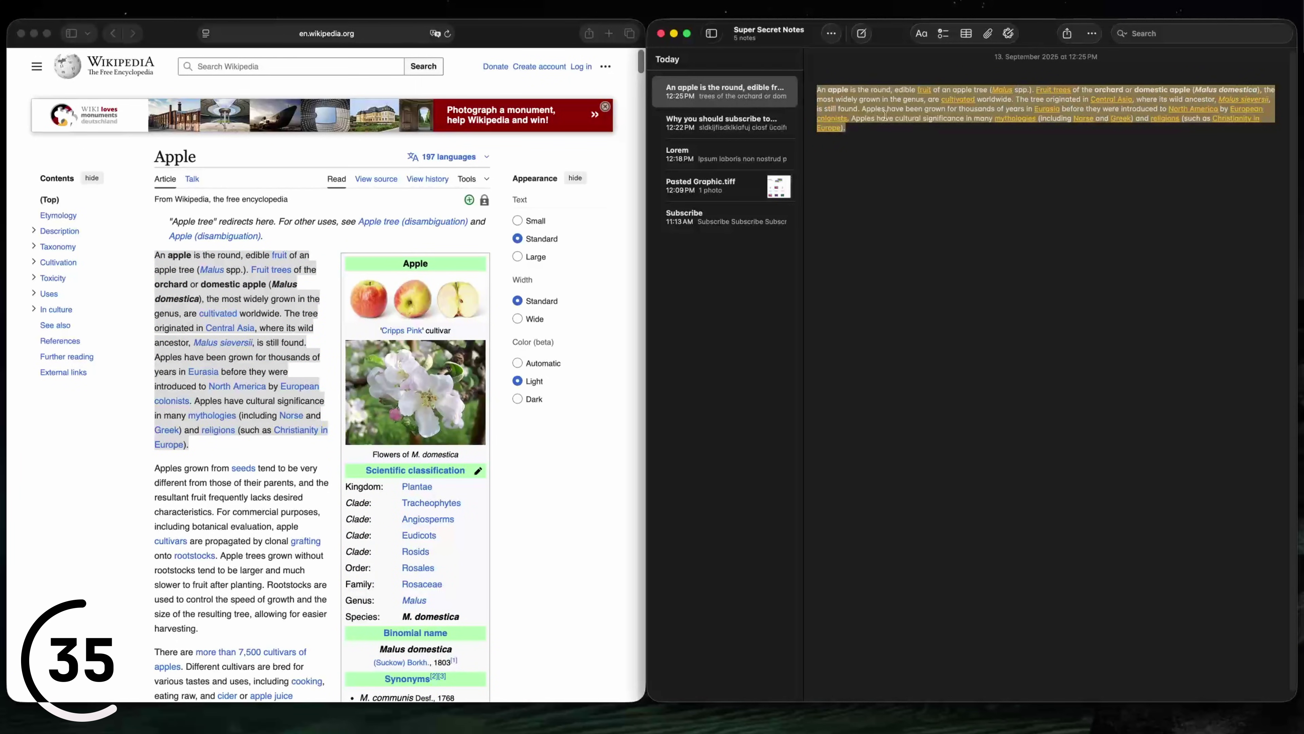
key("Return")
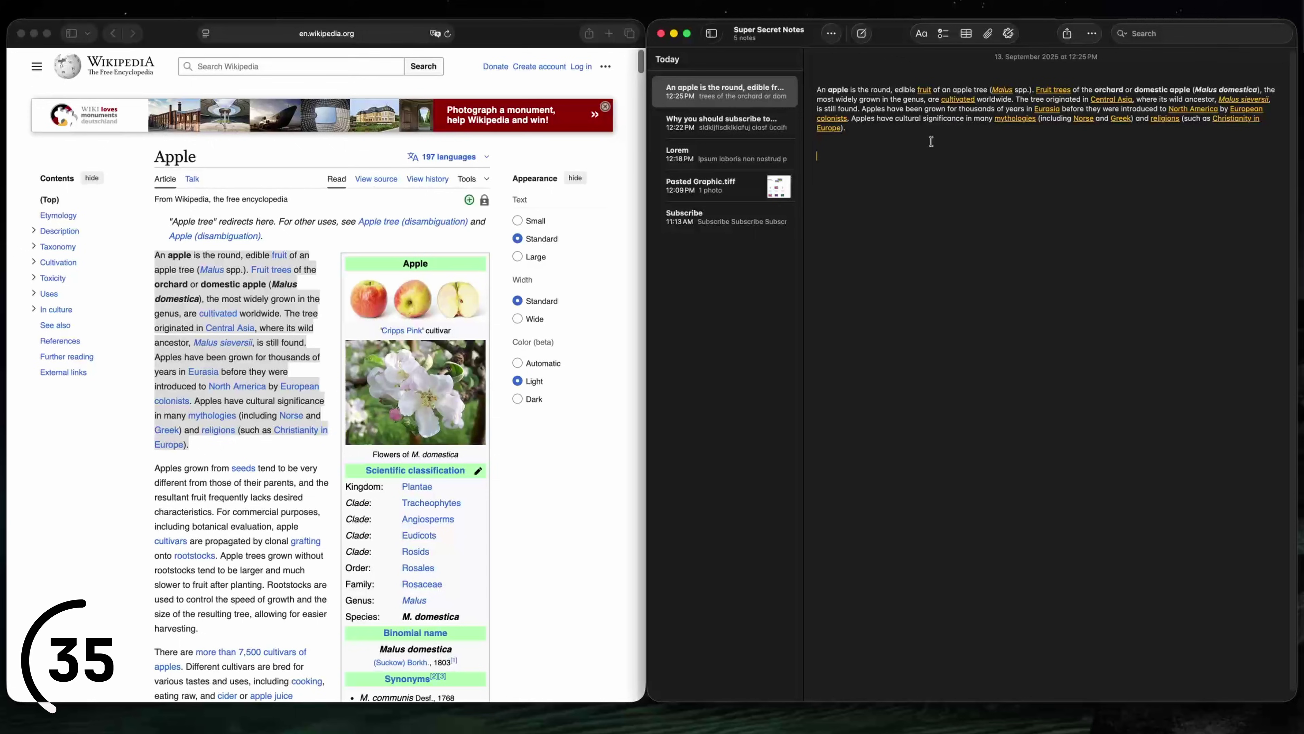
key("super+alt+shift+v")
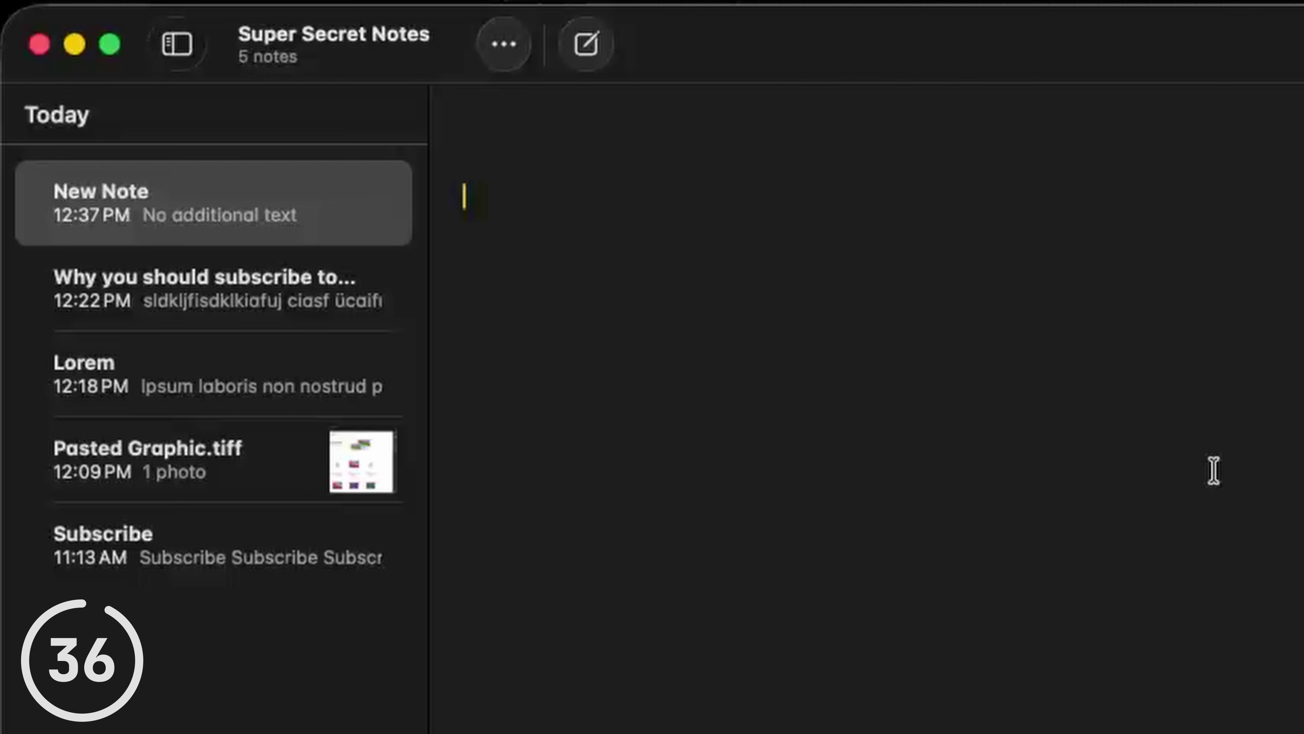
Paste the e-mail address into the empty note, then open Keyboard > Text Replacements in System Settings.
key("super+v")
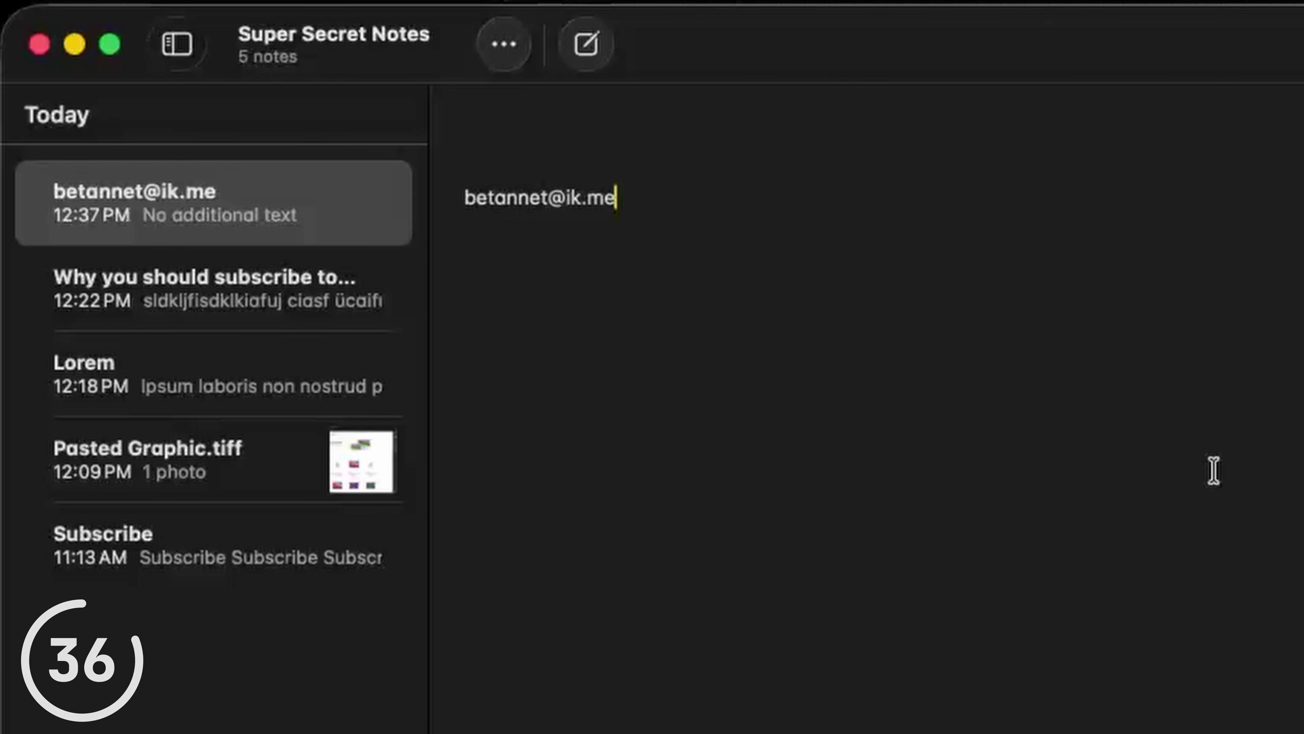
key("super+space")
type("sy")
key("Return")
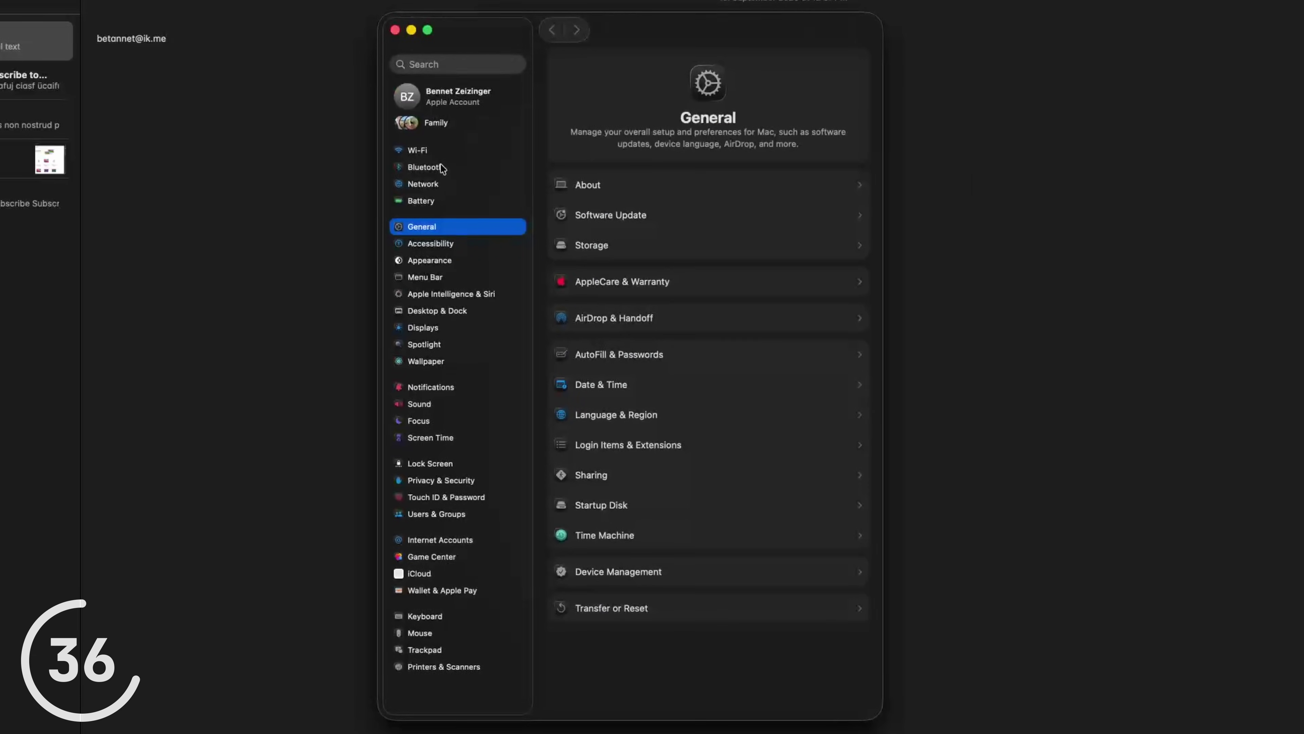
left_click(444, 617)
left_click(815, 378)
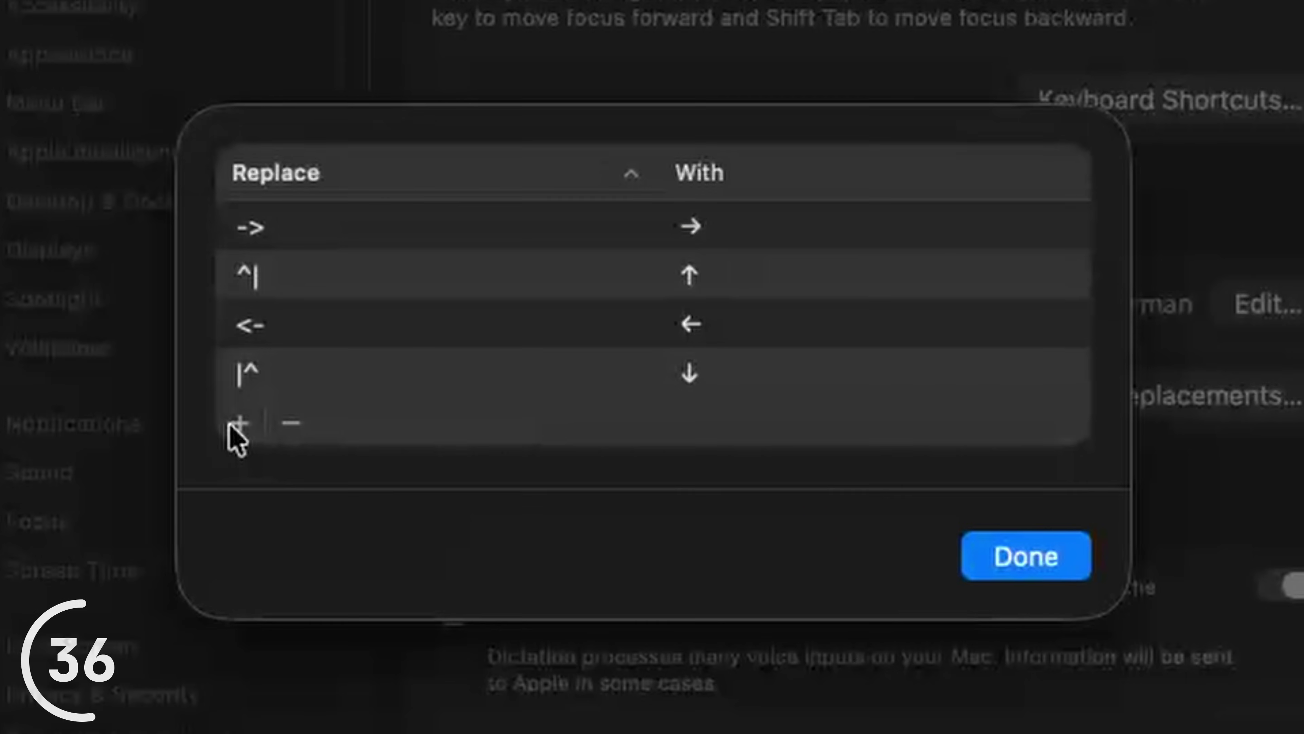
Add a text replacement that turns :email into the e-mail address.
left_click(229, 424)
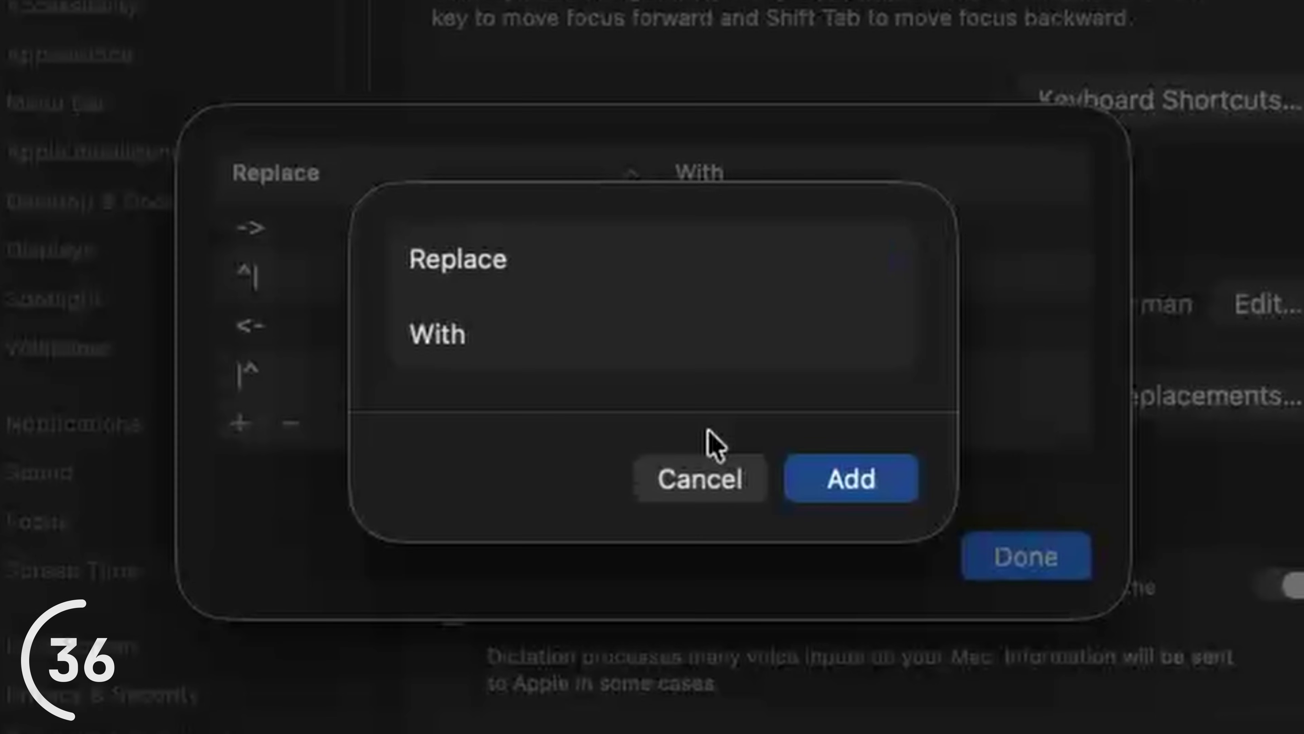
type(":email")
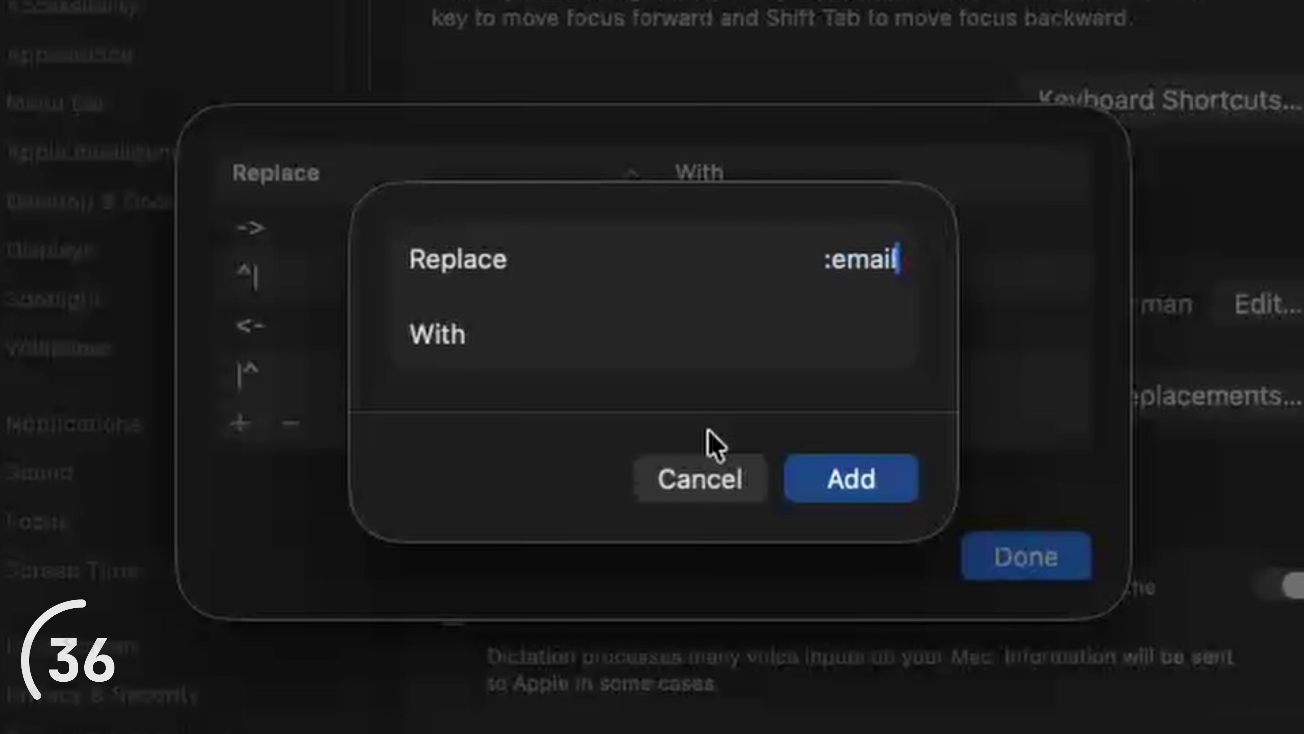
key("Tab")
key("super+v")
left_click(851, 478)
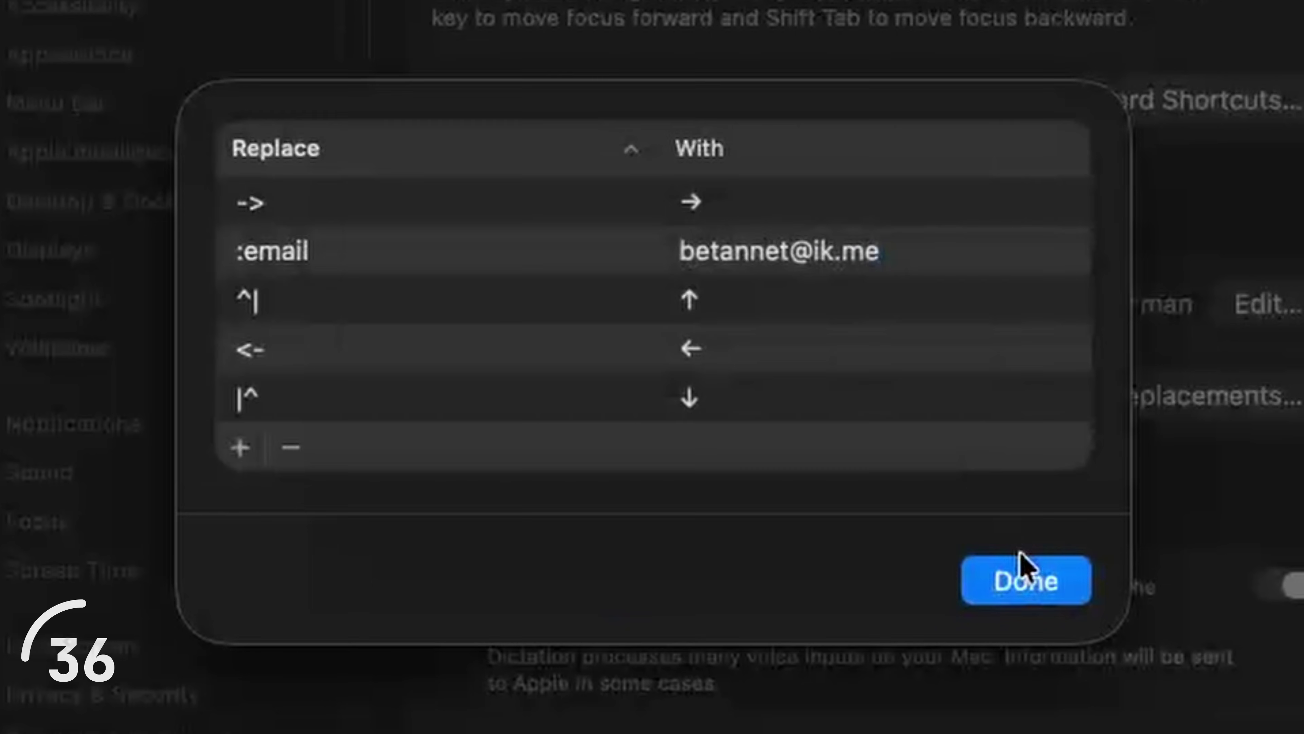
left_click(1024, 557)
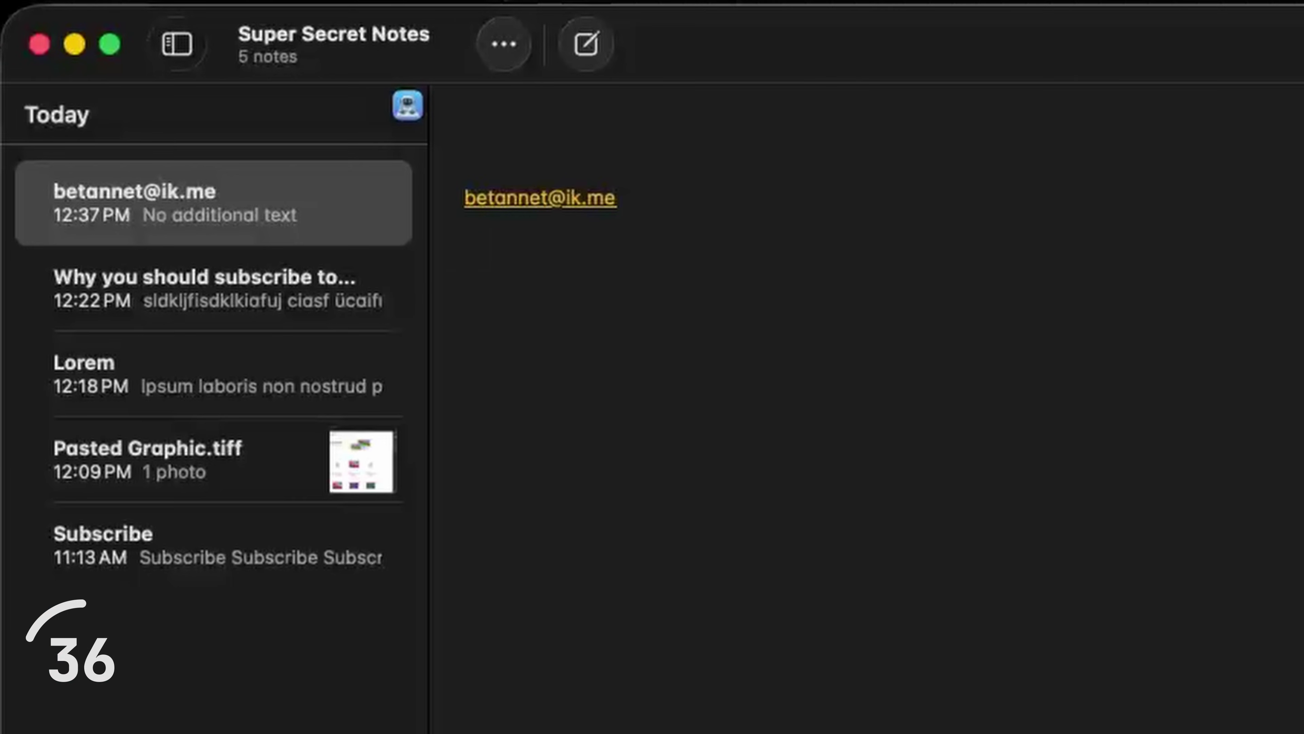
Expand :email on a new note line, then hide all other windows and Notes too.
key("Return")
type(":email")
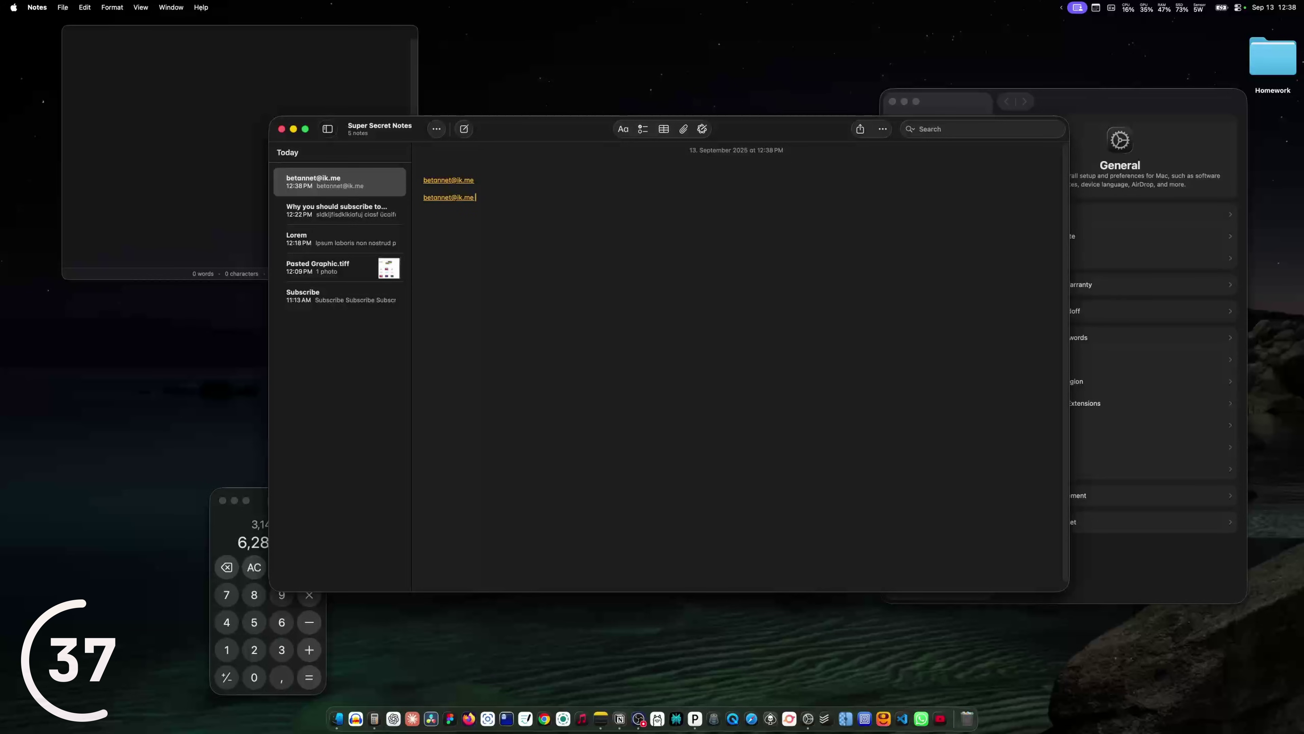
key("alt+super+h")
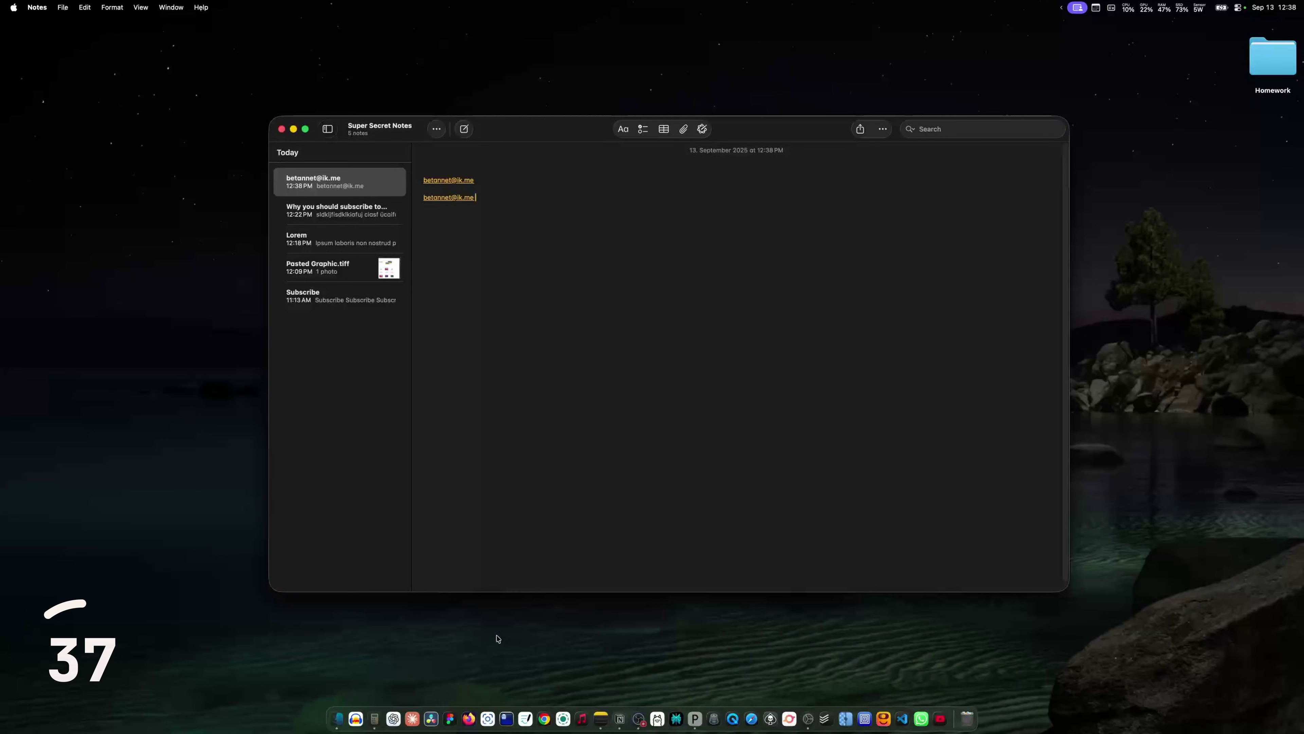
key("super+h")
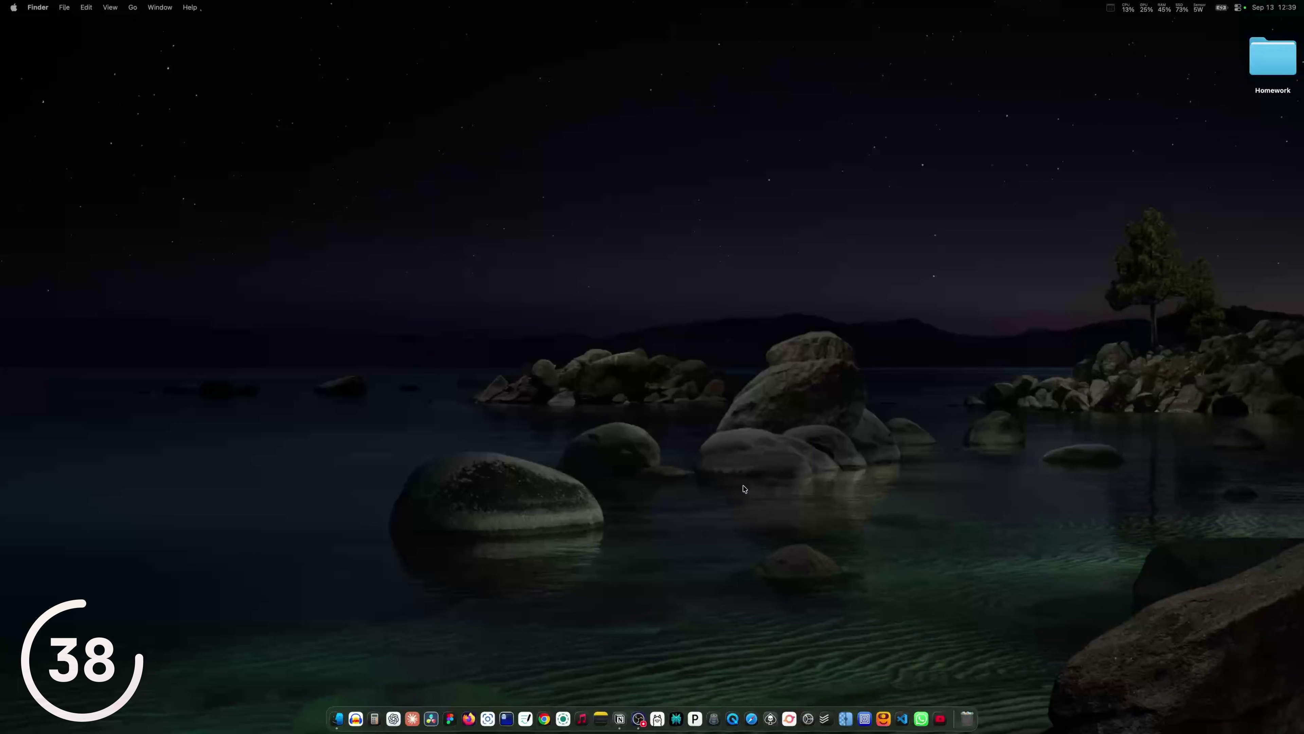
Open System Settings via Spotlight and enlarge the pointer size toward Large in Accessibility > Display.
key("super+space")
type("sys")
key("Return")
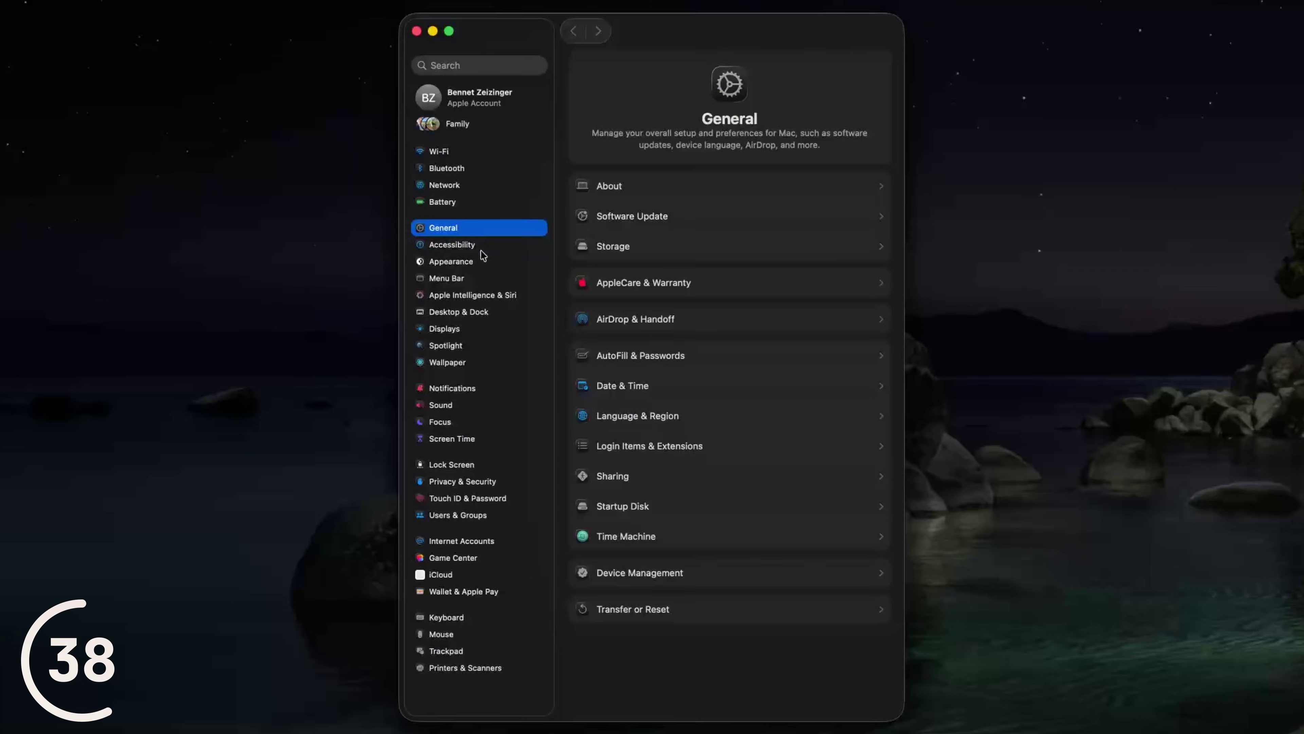
left_click(481, 248)
left_click(716, 242)
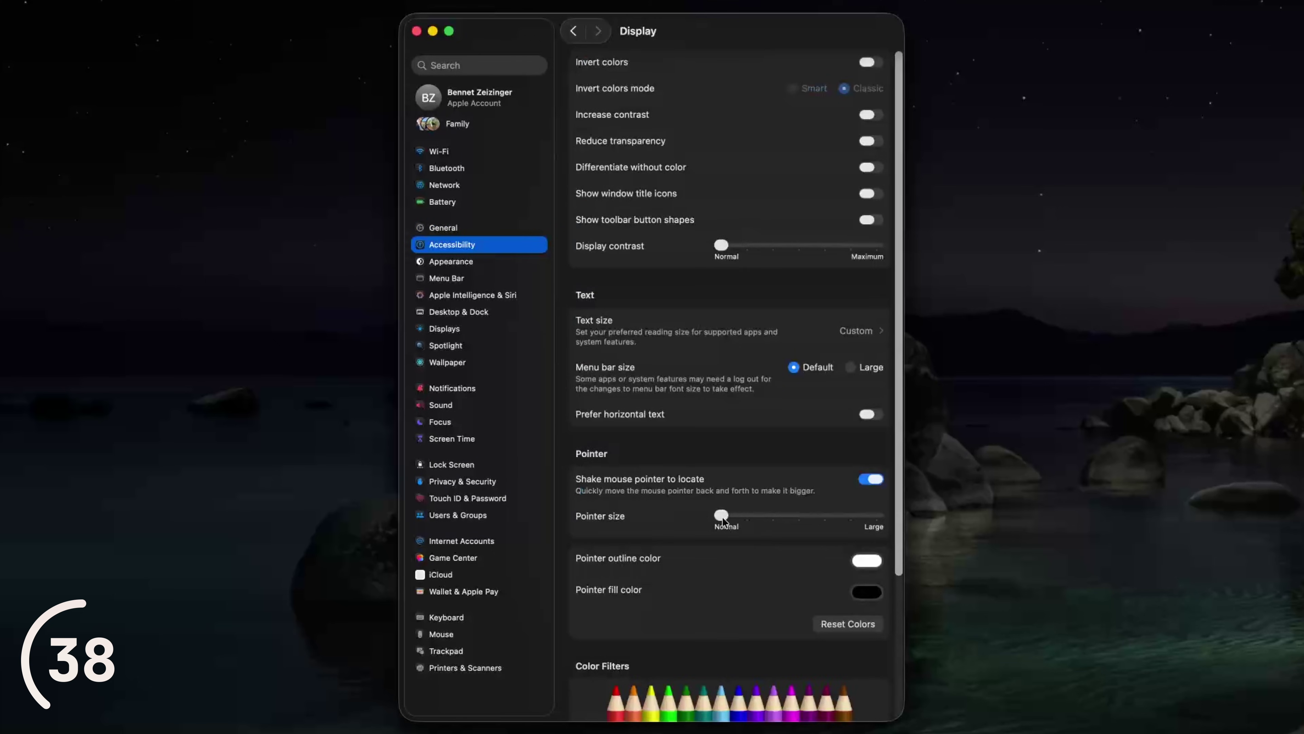
left_click_drag(721, 516, 908, 553)
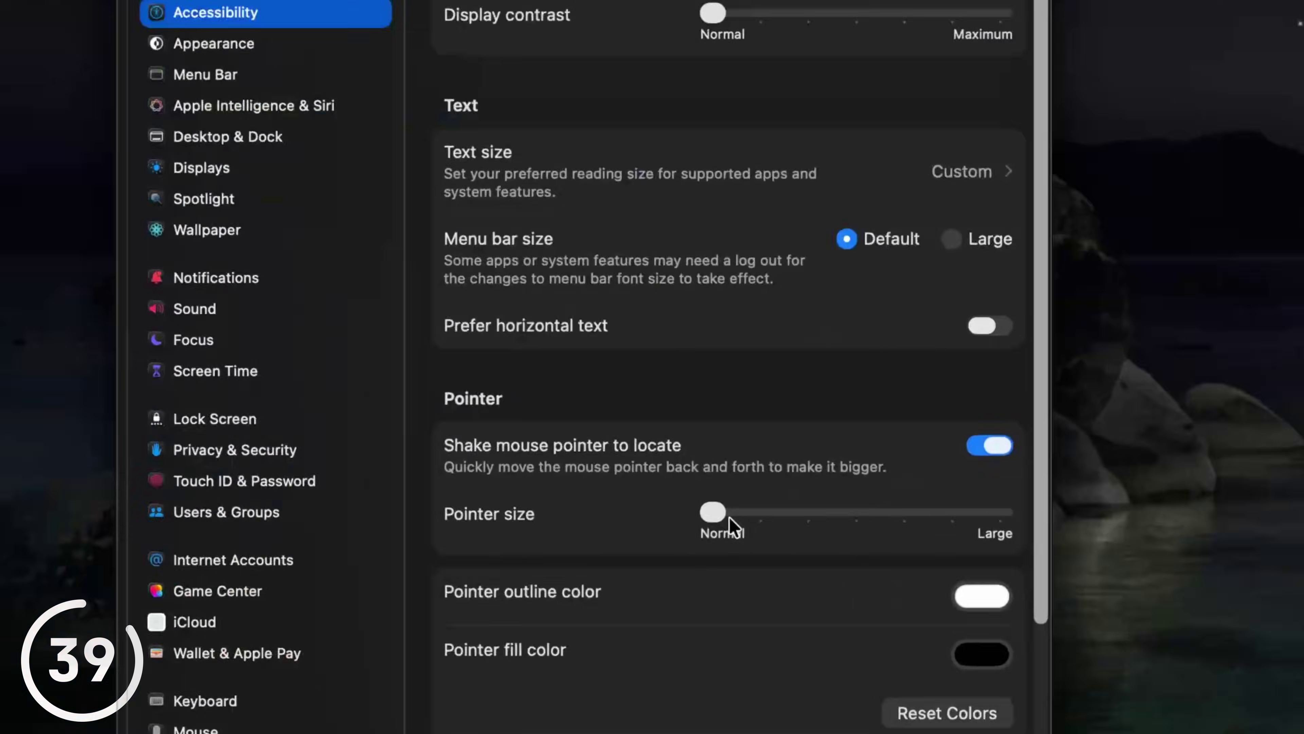
Go back to Accessibility and open the Zoom settings page.
left_click(574, 31)
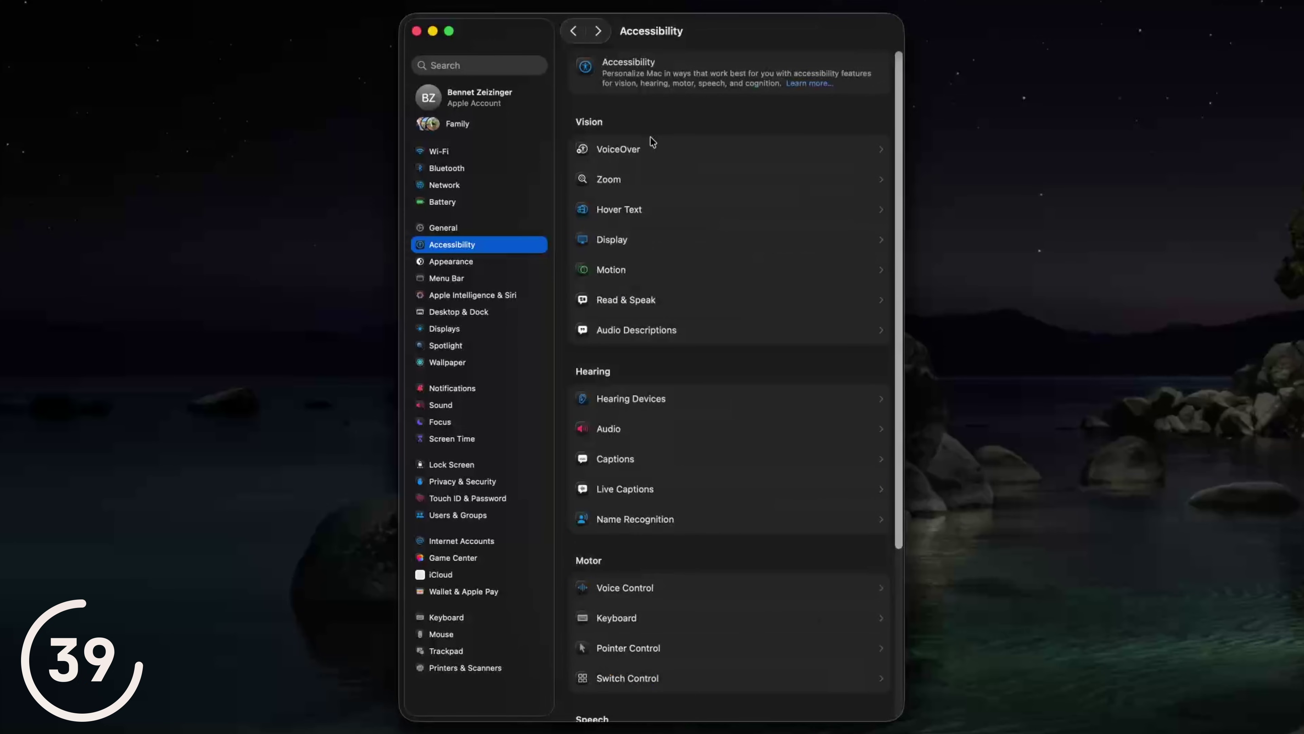
left_click(627, 181)
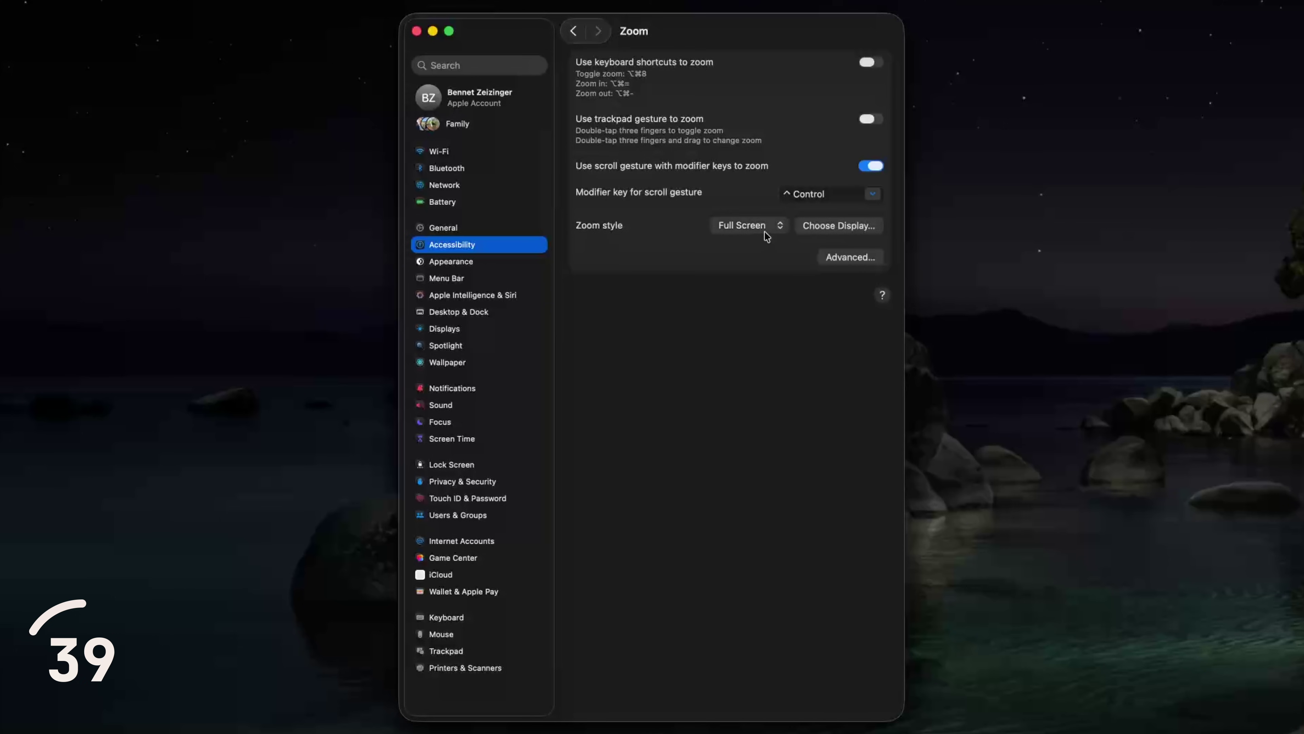
scroll(595, 231, "up", 3)
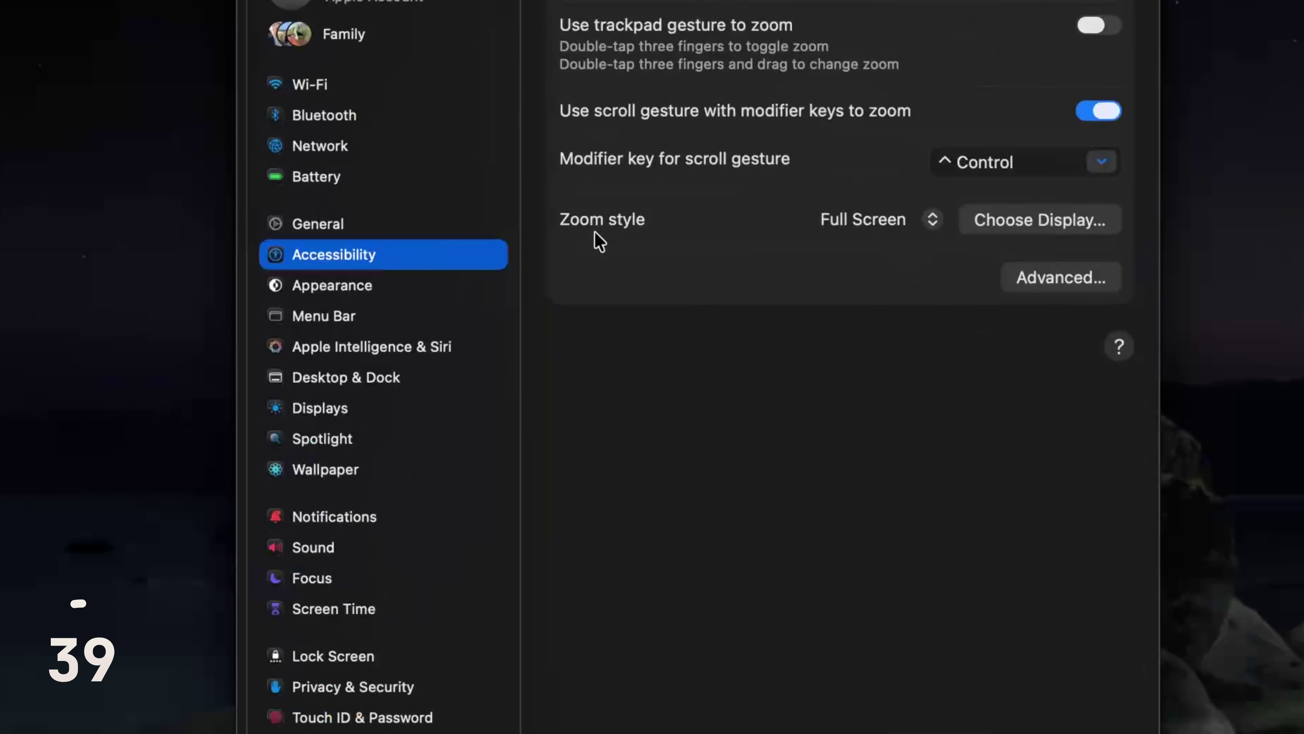
scroll(611, 205, "down", 3)
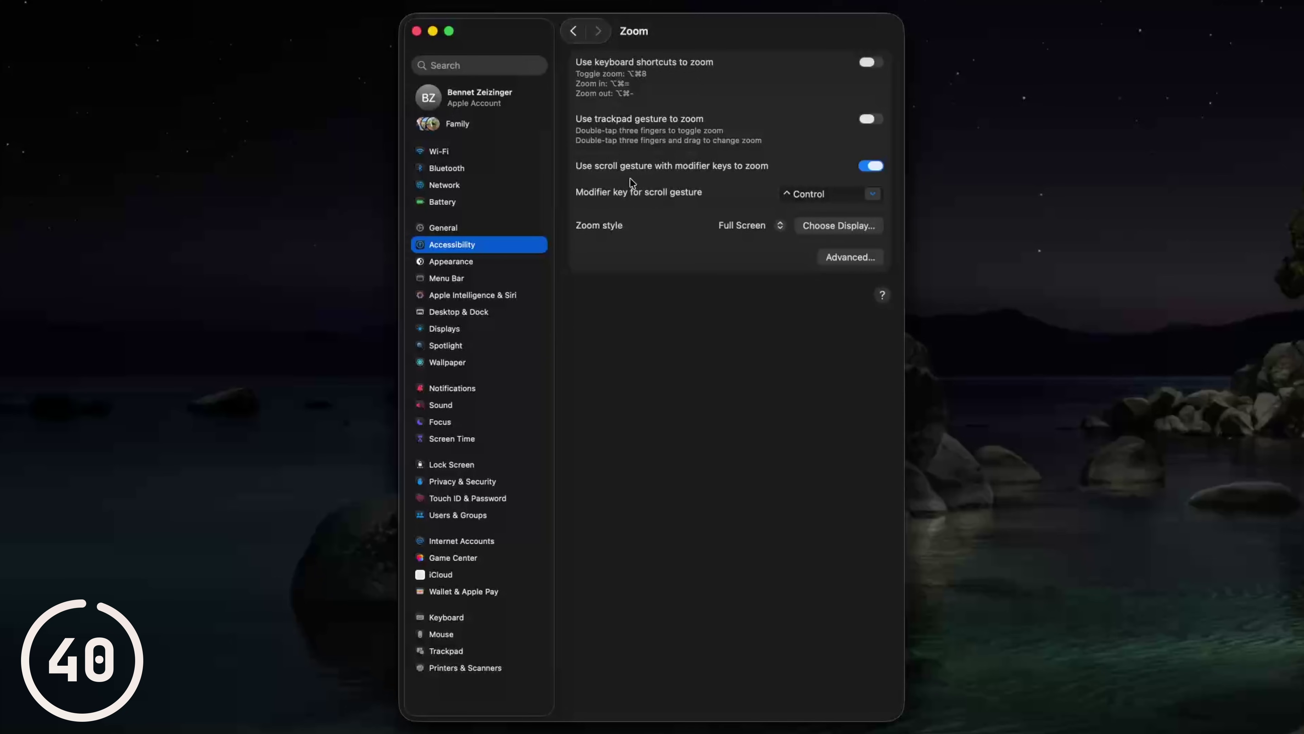
Set the top-right hot corner to Mission Control requiring Shift, then move on to Lock Screen settings.
left_click(475, 313)
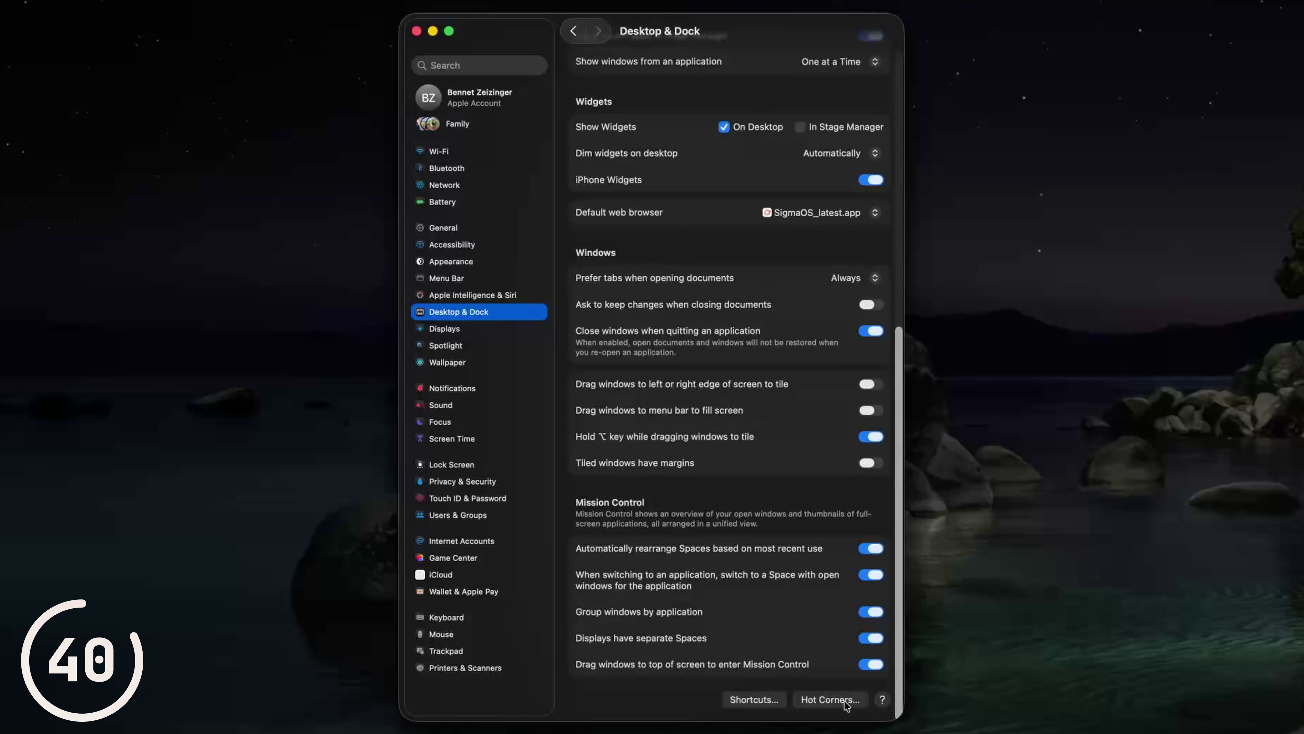
left_click(828, 700)
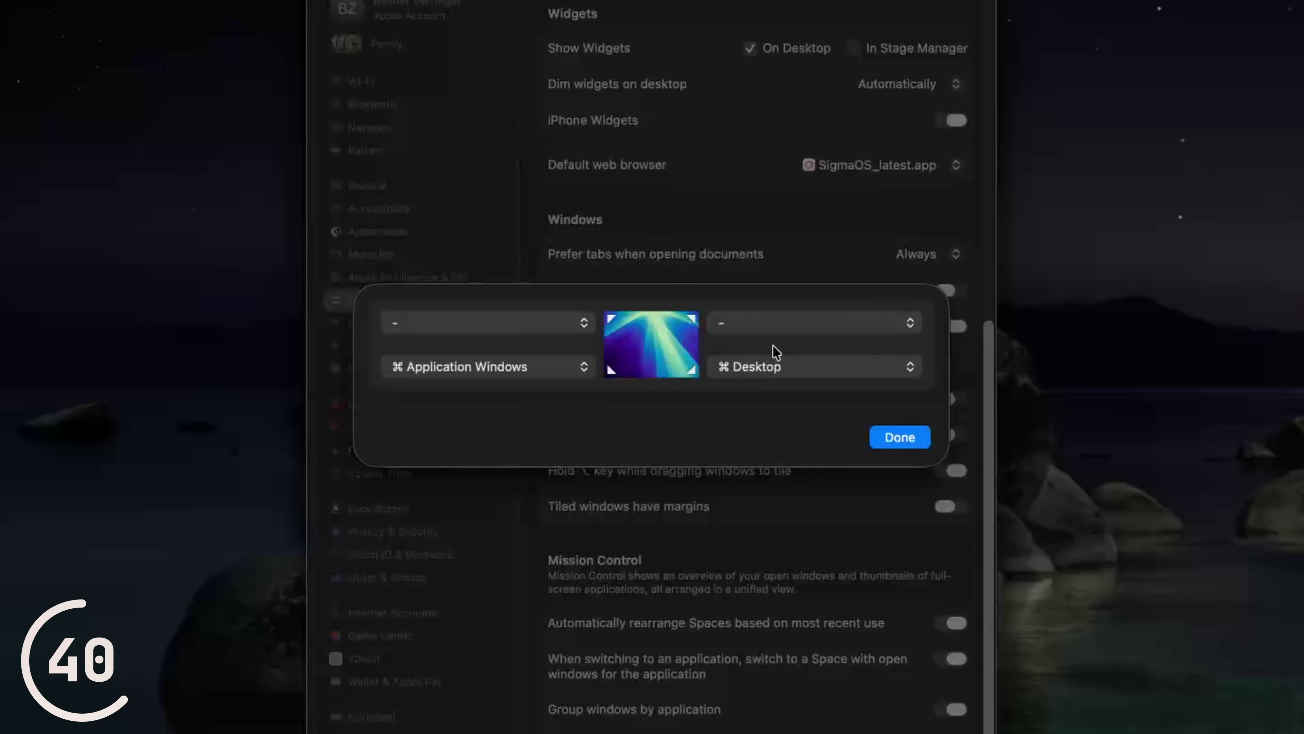
left_click(763, 323)
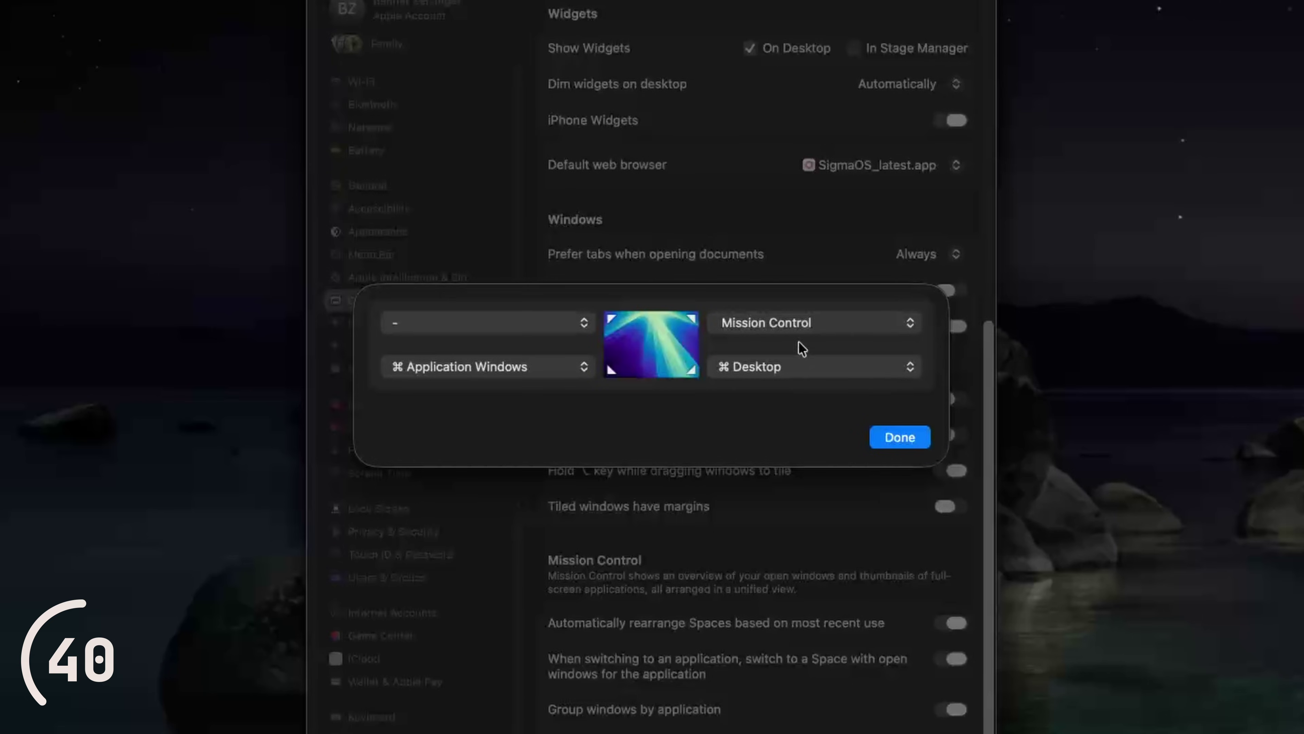
left_click(793, 324)
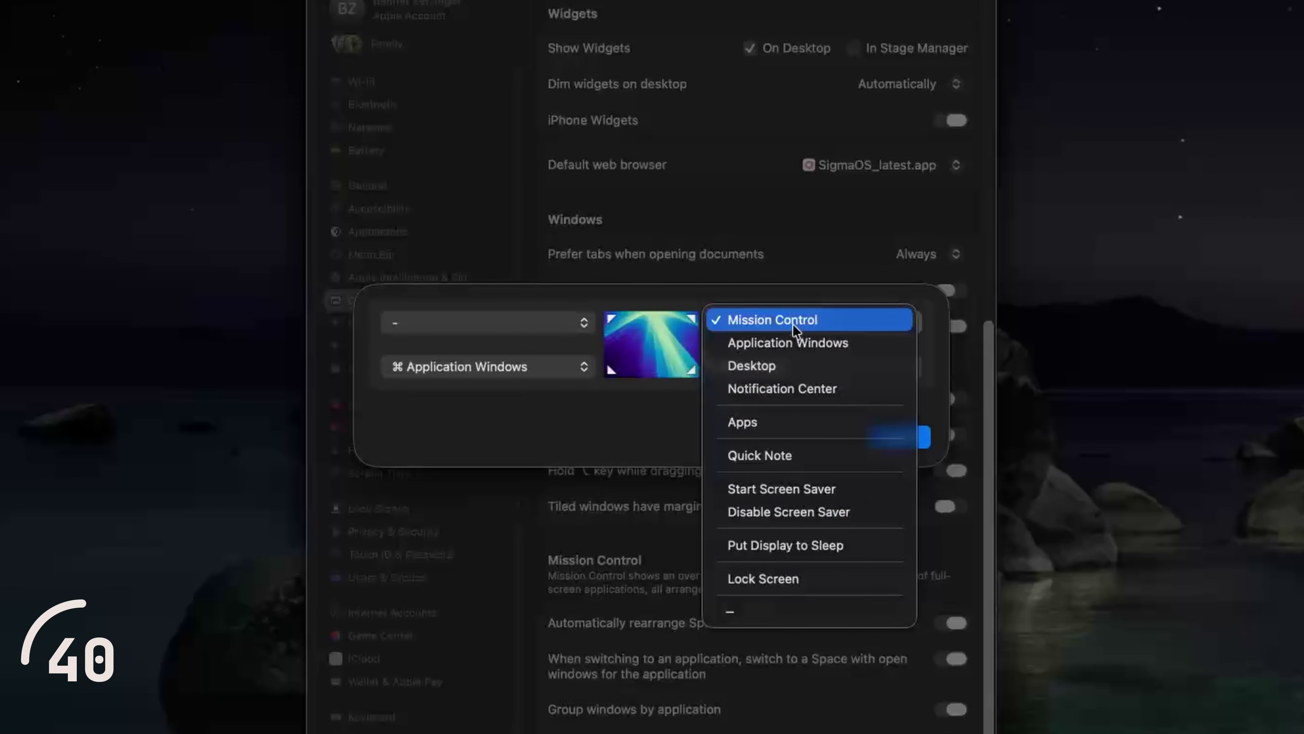
left_click(793, 324, "shift")
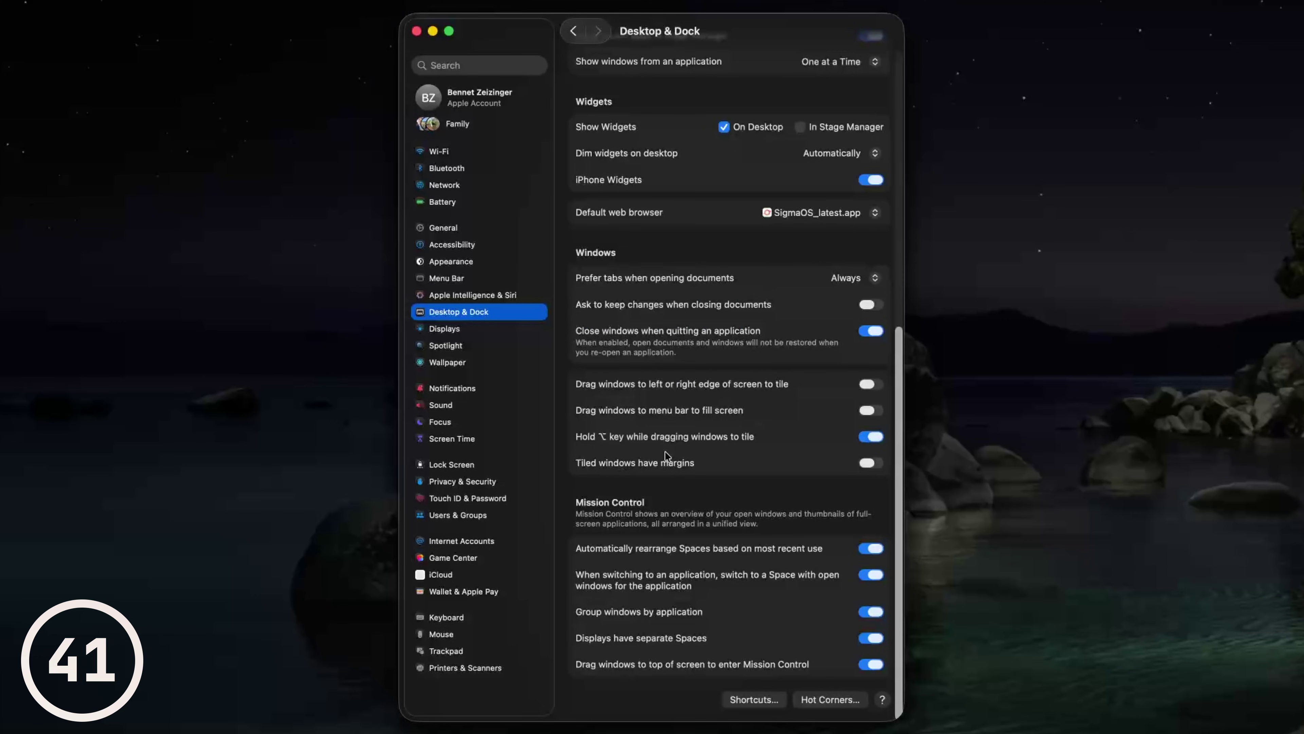
left_click(537, 462)
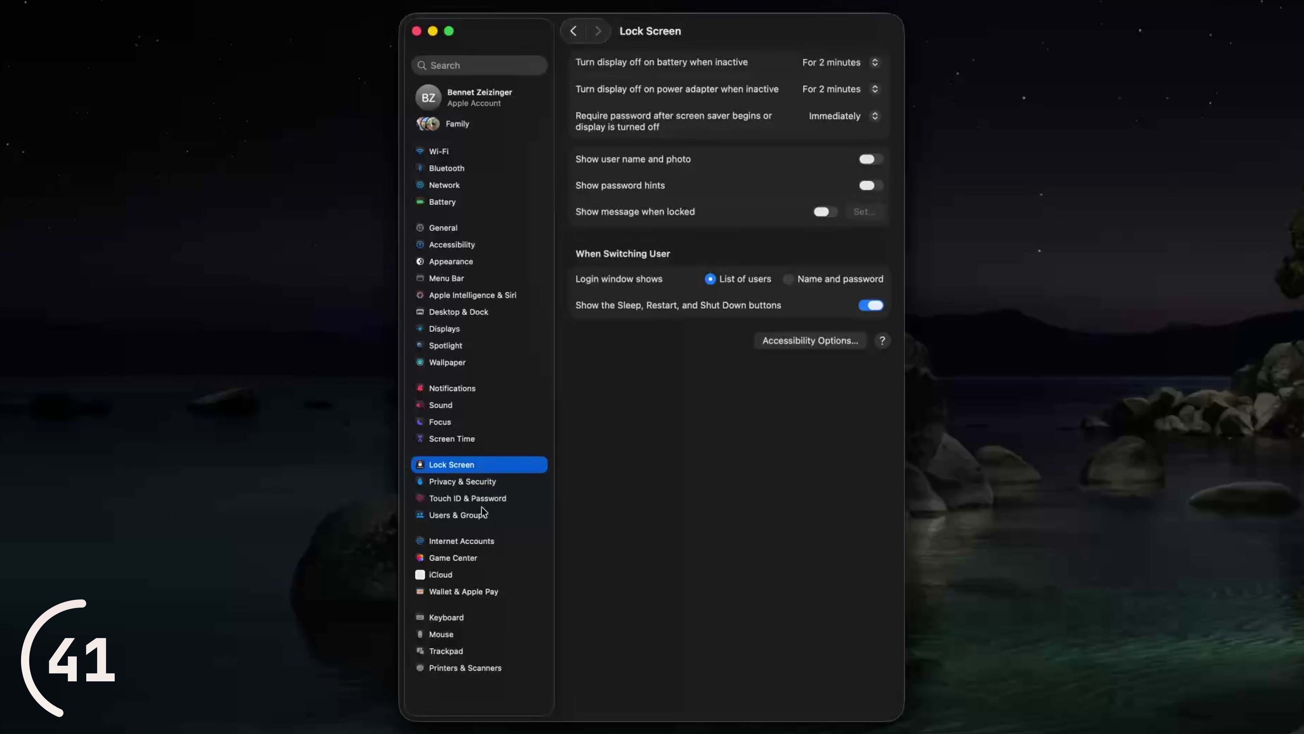
key("Down")
key("Down")
key("Down")
key("Down")
key("Down")
key("Down")
key("Down")
key("Down")
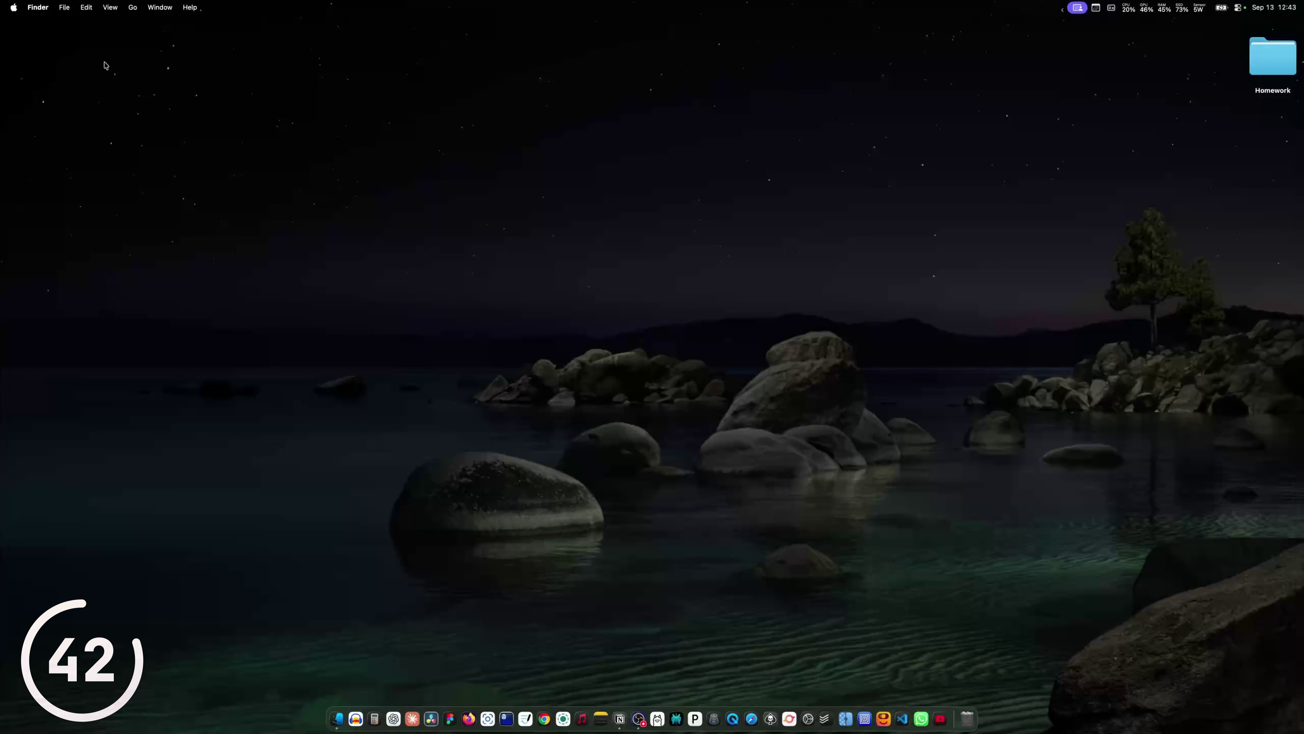
Open System Settings from the Apple menu with its Option-revealed items.
left_click(10, 10)
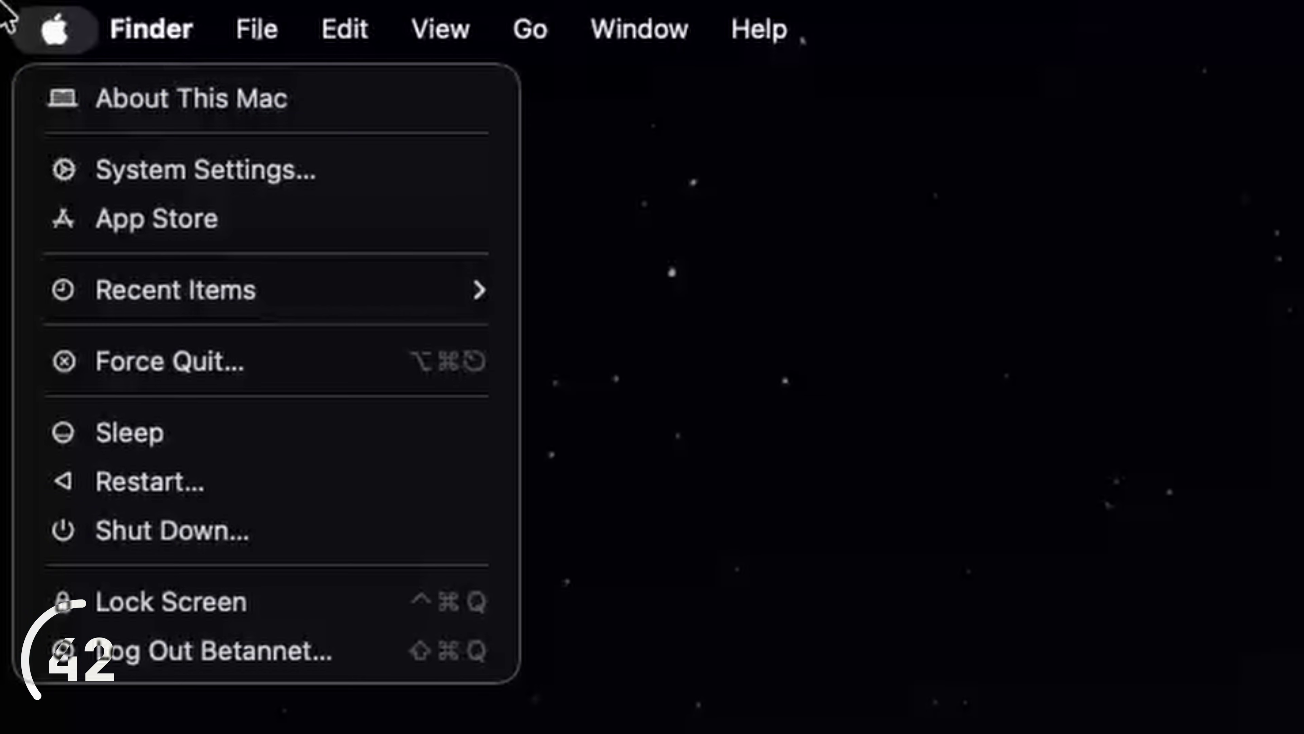
key("alt")
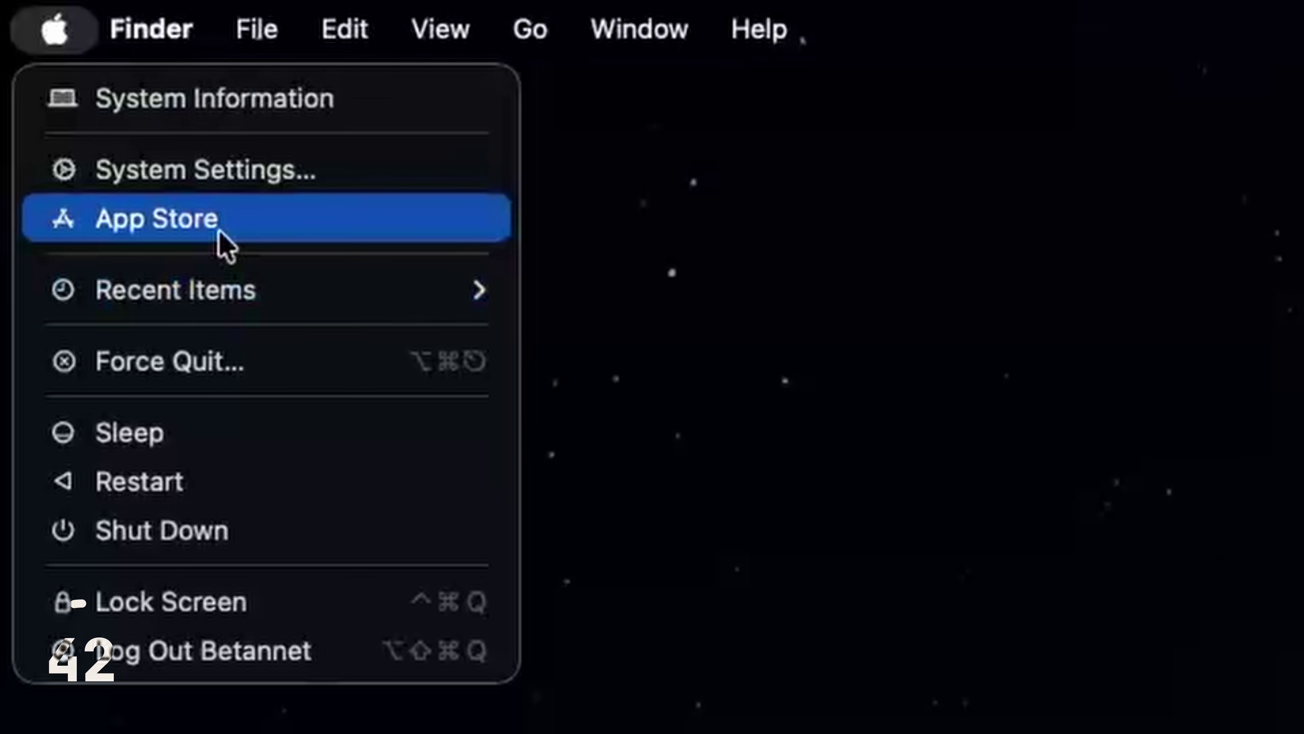
left_click(218, 169)
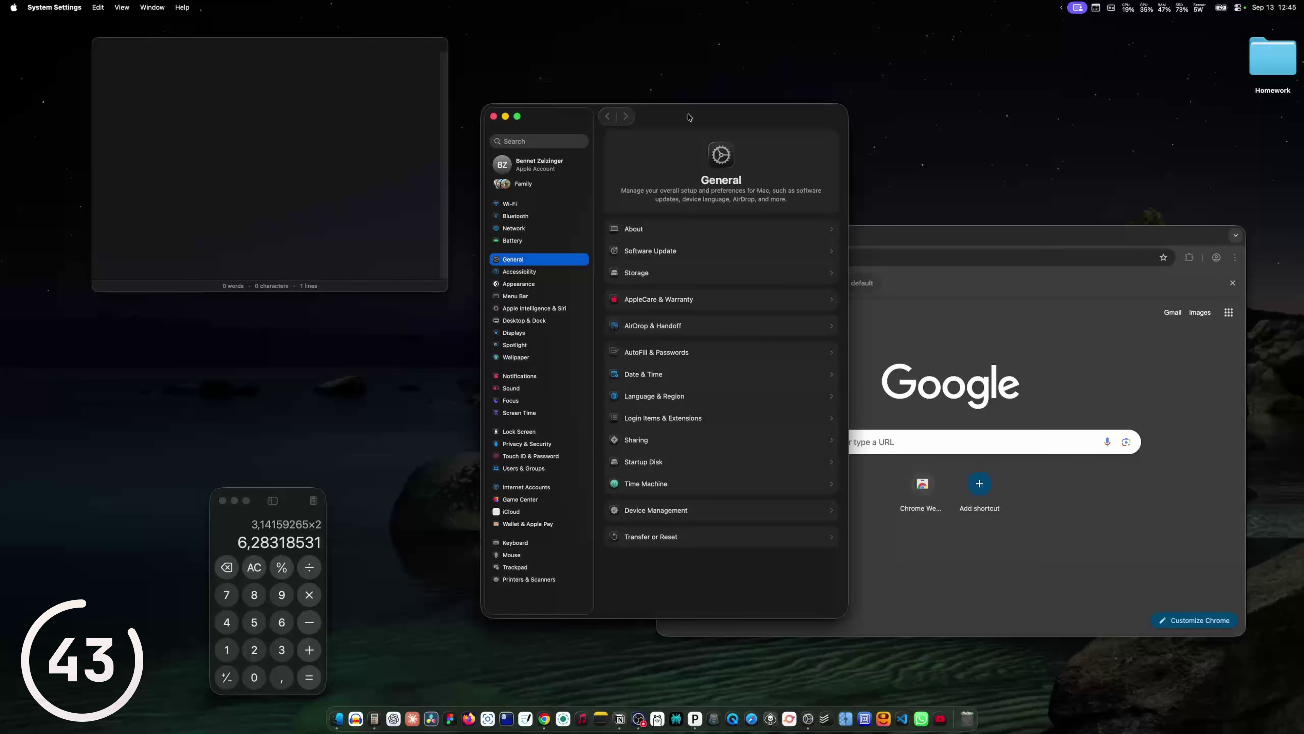
Switch between desktop Spaces with Control-arrows, then show all windows in Mission Control.
key("ctrl+Right")
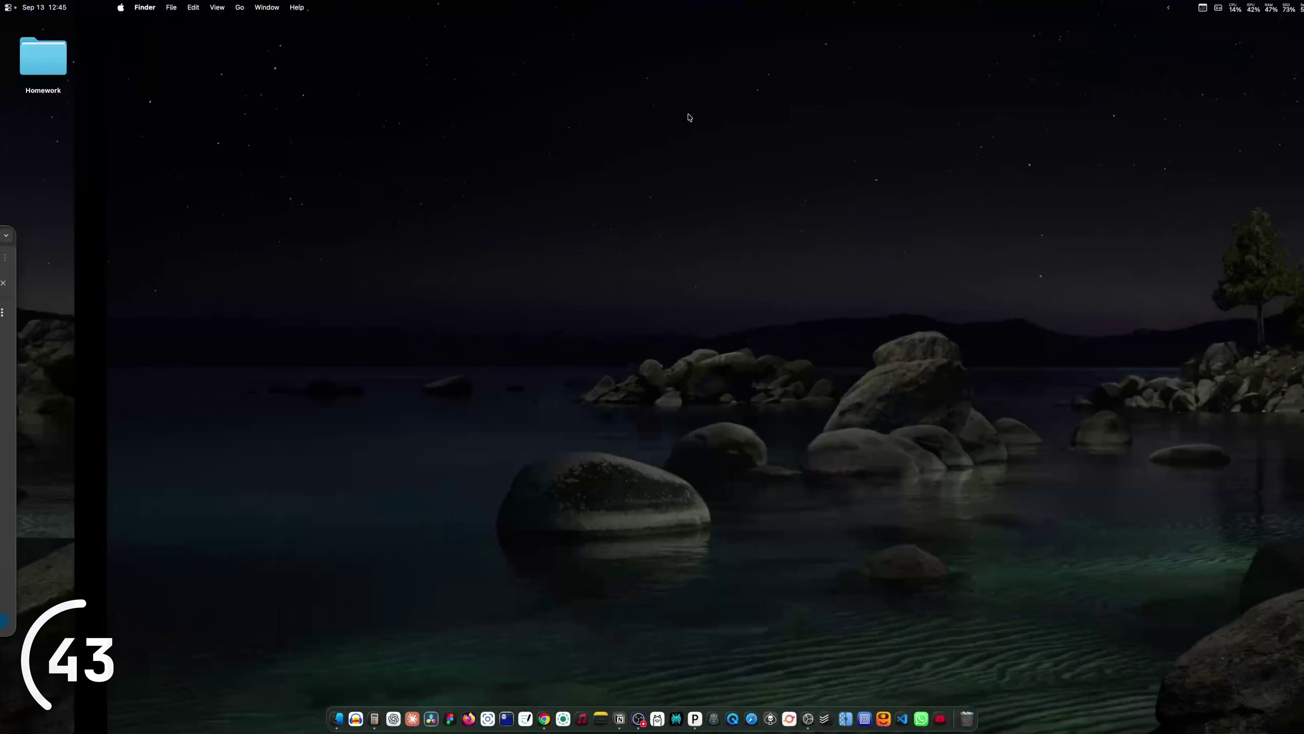
key("ctrl+Left")
key("ctrl+Right")
key("ctrl+Left")
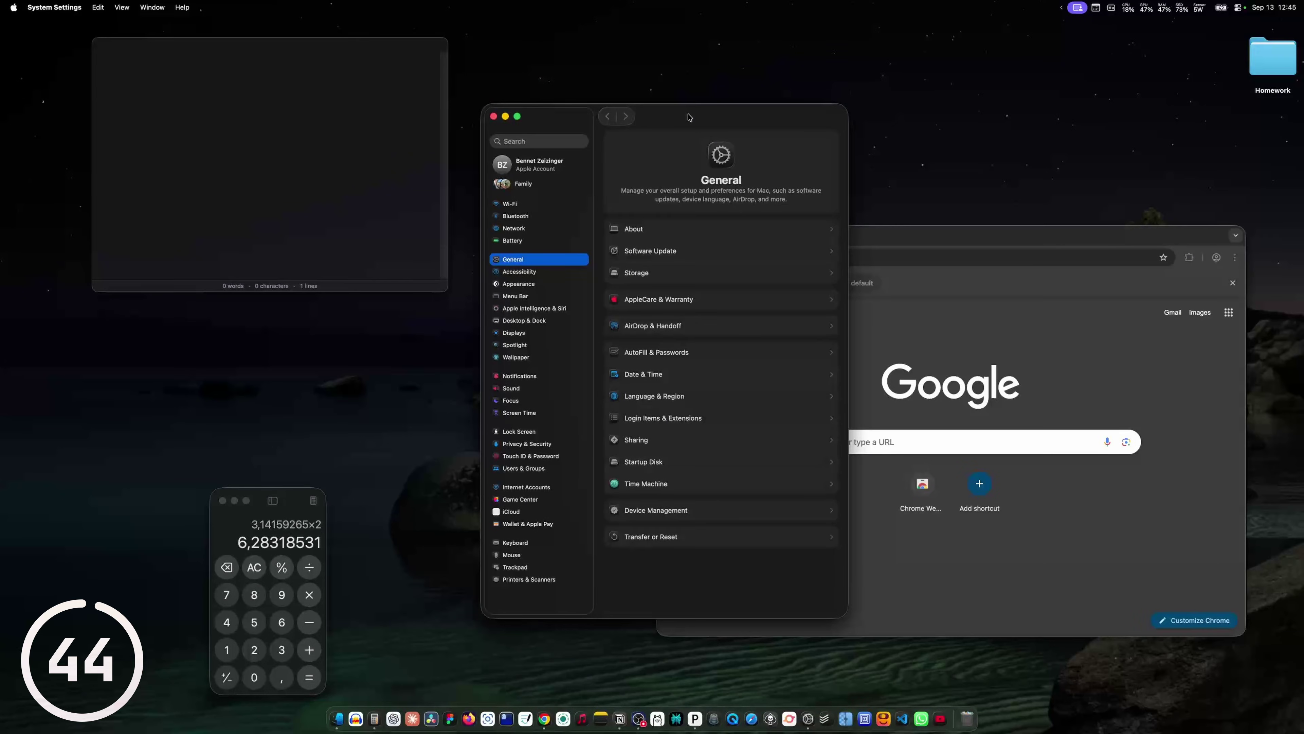
key("ctrl+Up")
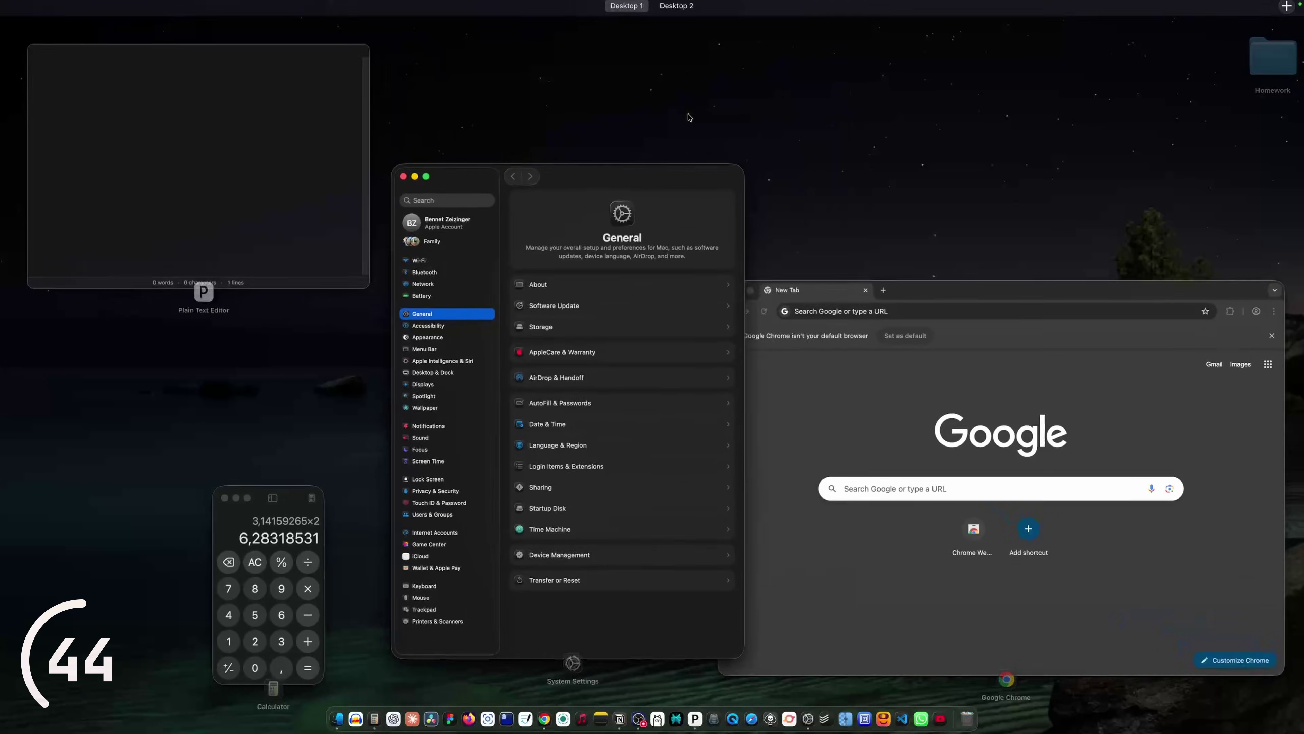
Open a new Chrome window, pick it in App Exposé, show the desktop, and move it up and right.
left_click(604, 467)
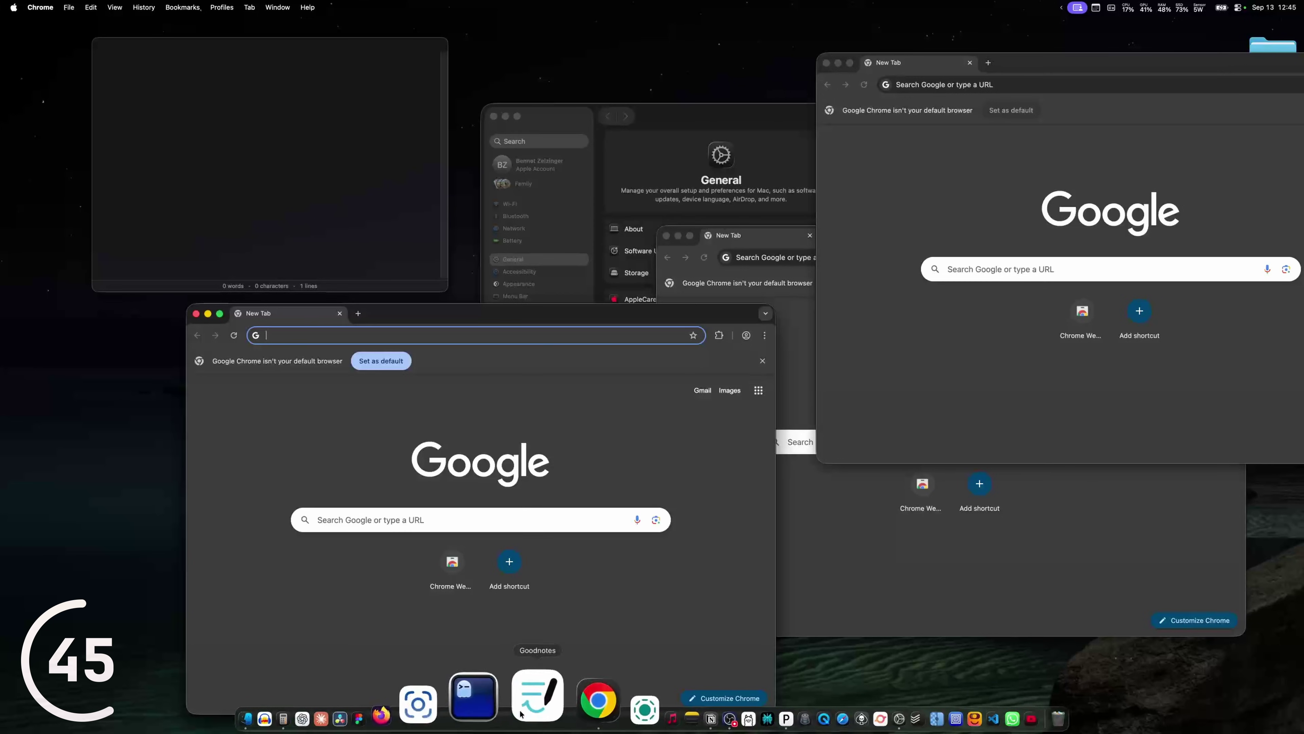
left_click(543, 697)
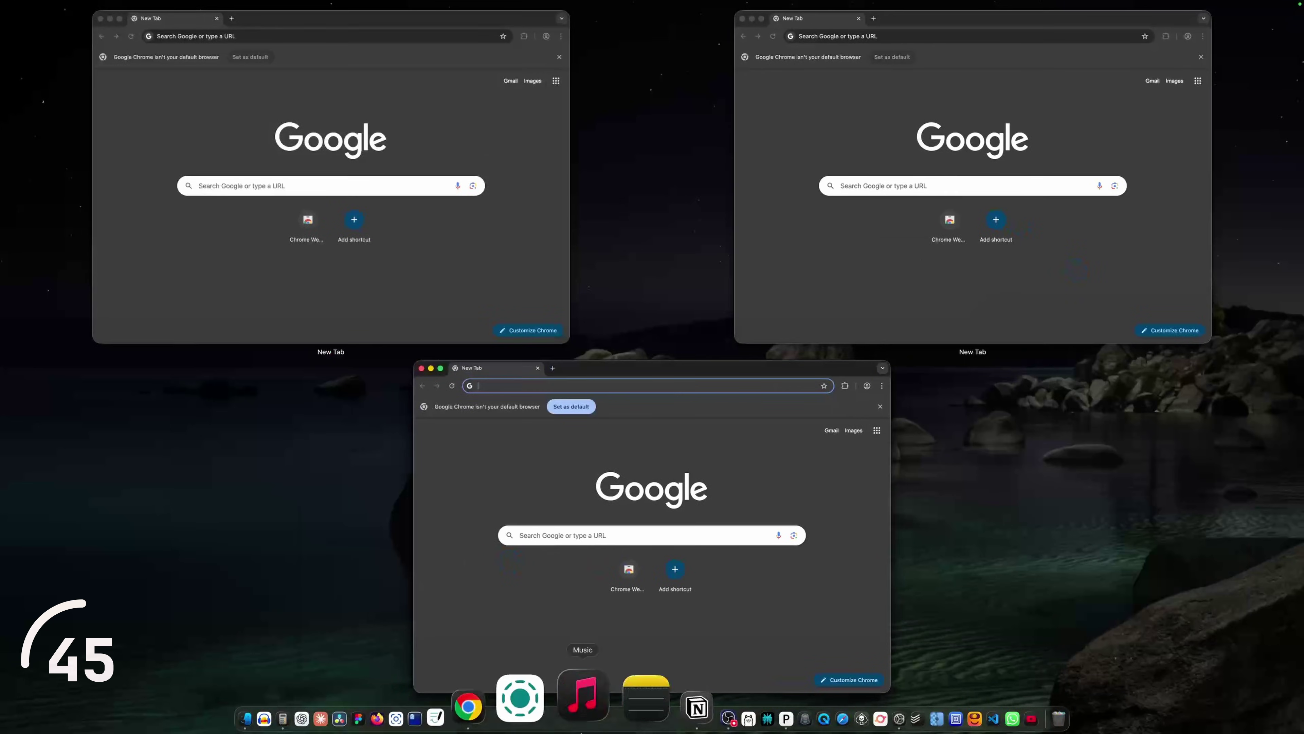
left_click(848, 540)
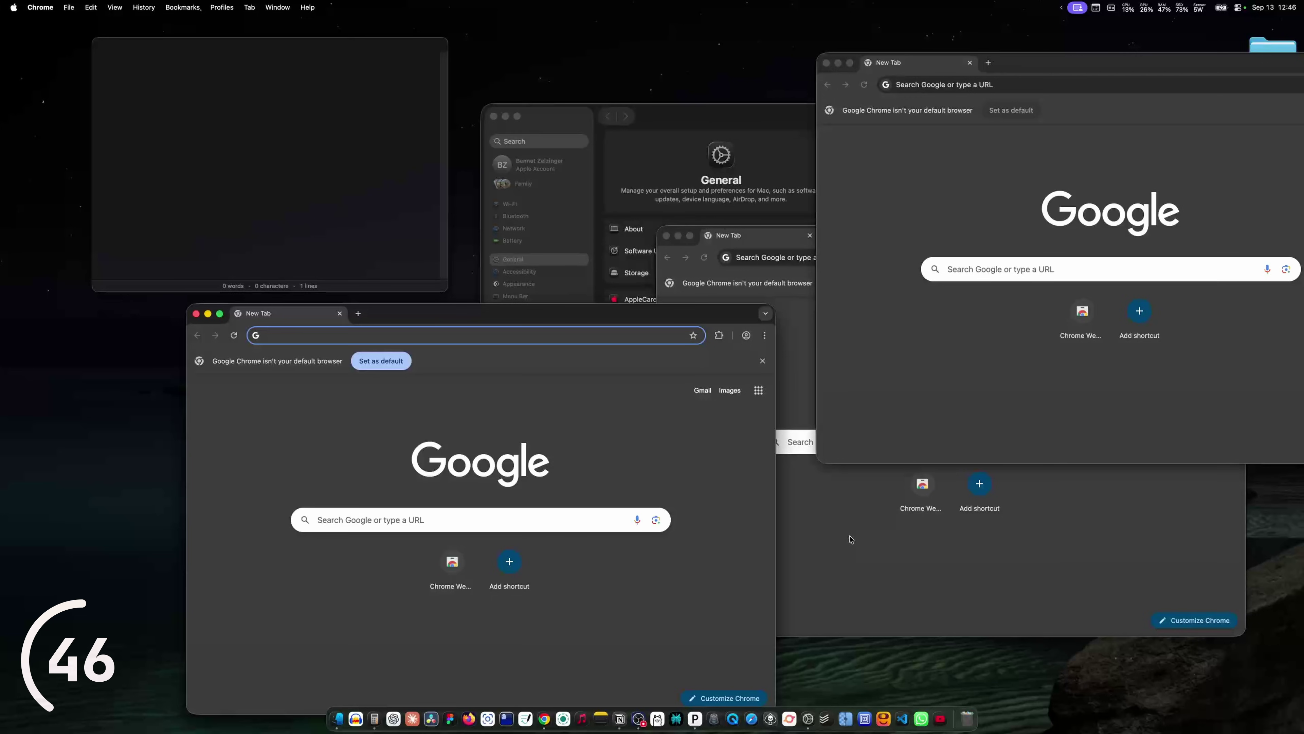
key("F11")
key("F11")
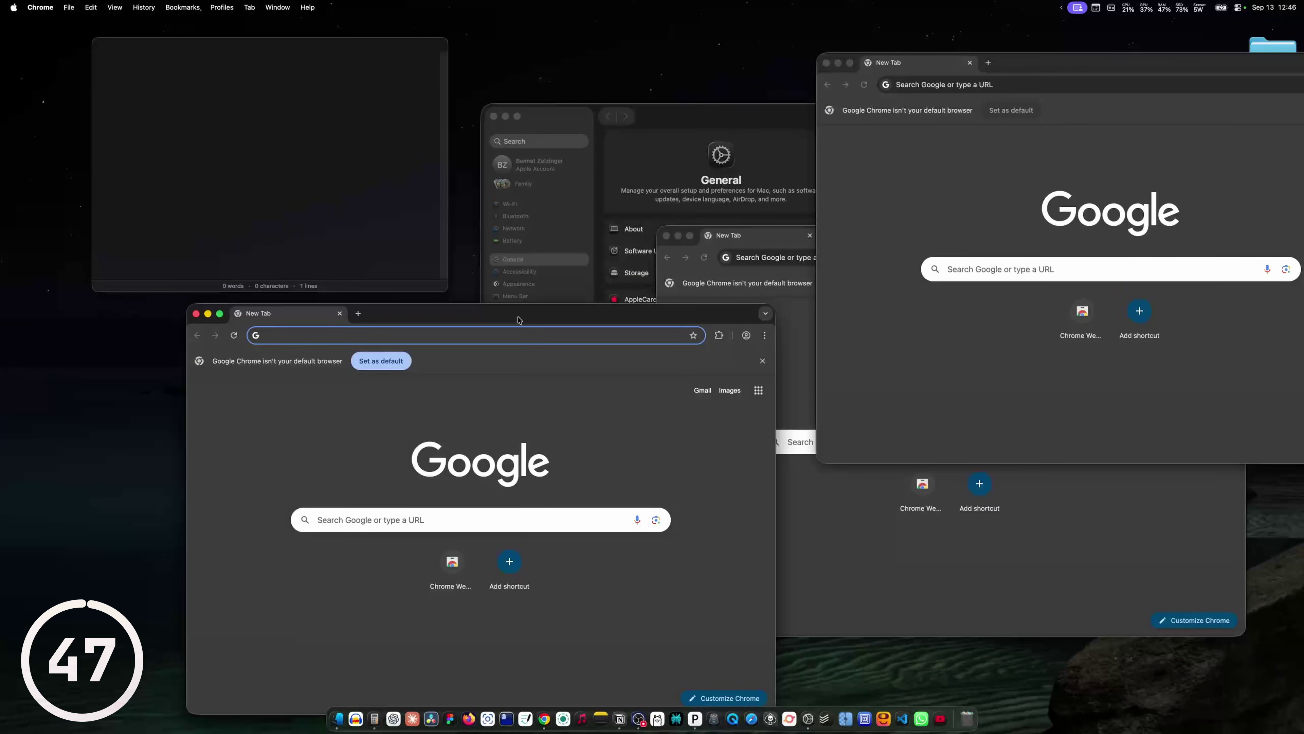
left_click_drag(517, 319, 610, 164)
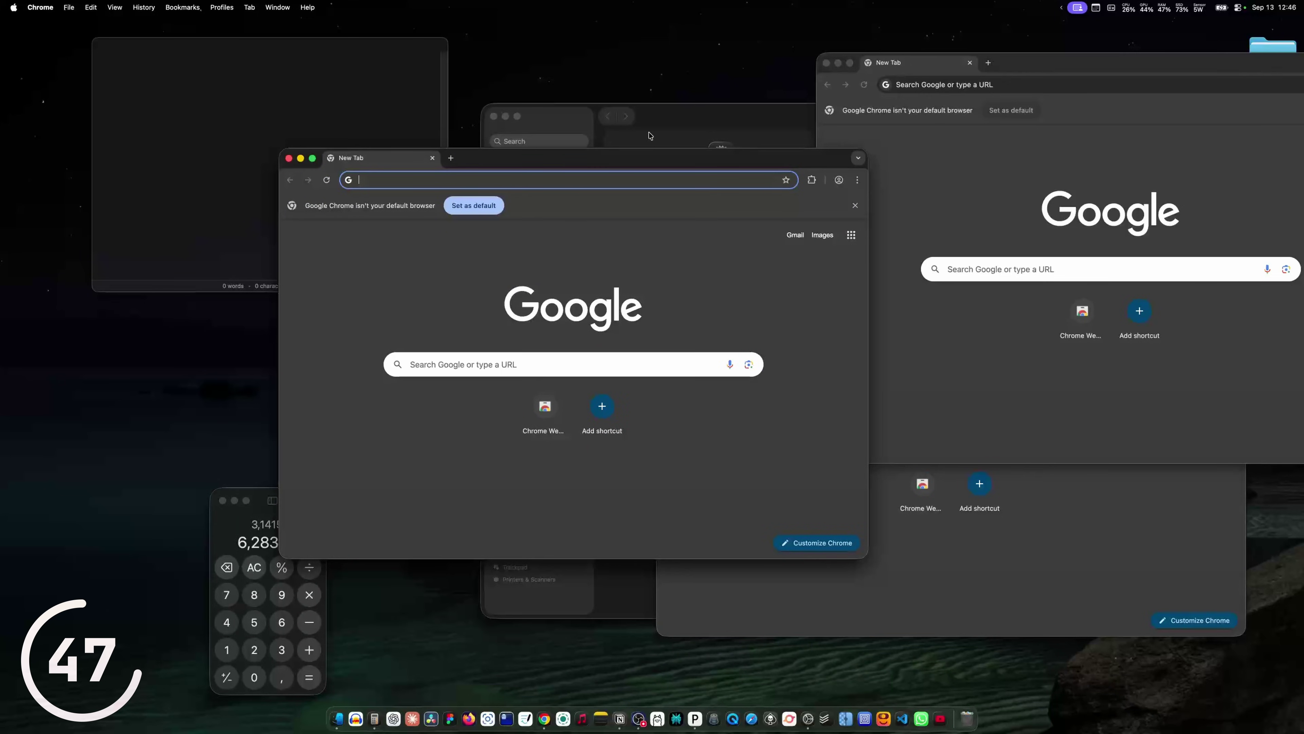
Open Accessibility > Pointer Control and its Trackpad Options in System Settings.
left_click(663, 127)
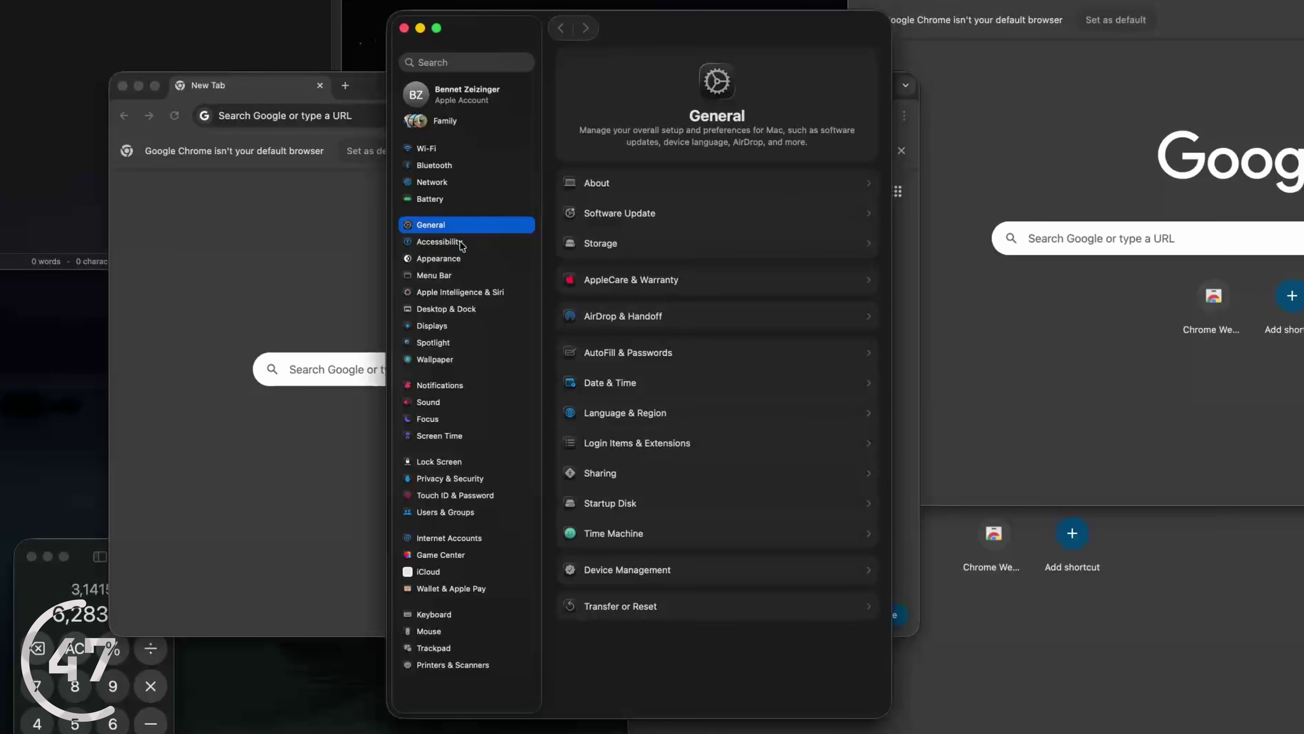
left_click(539, 270)
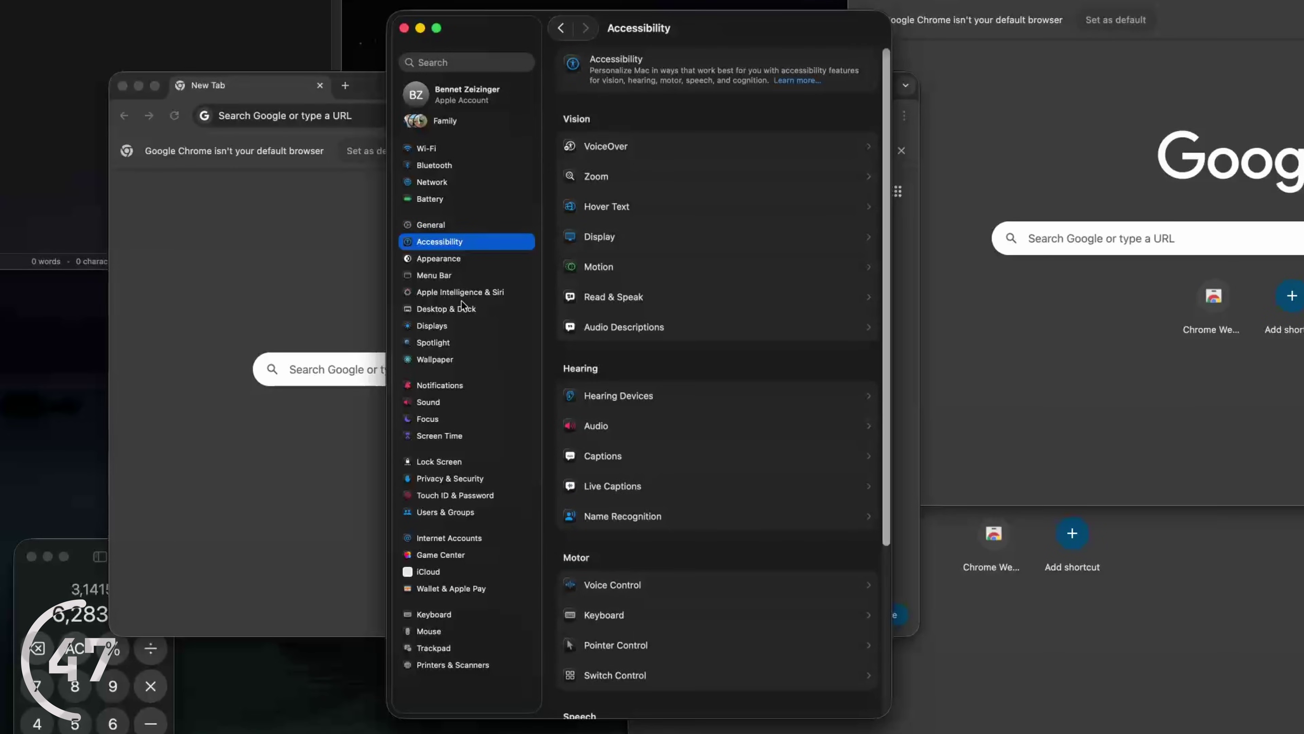
left_click(618, 644)
left_click(719, 205)
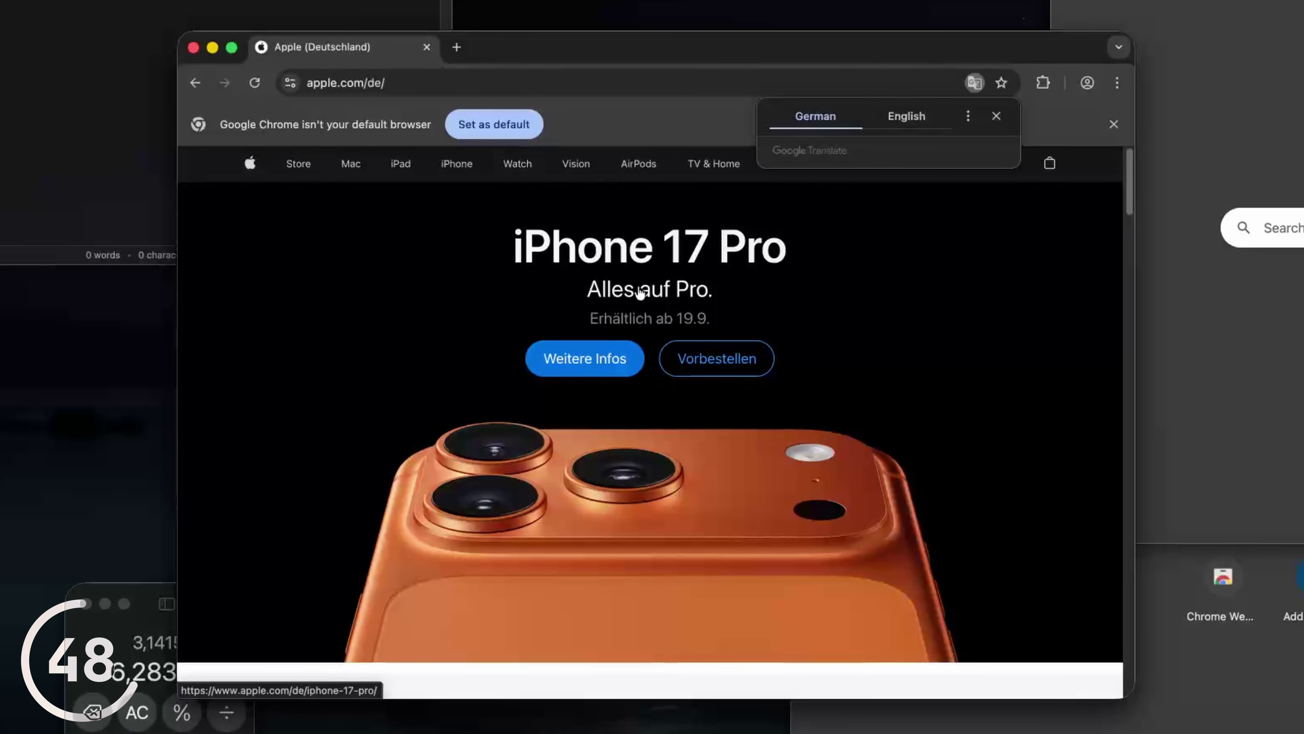
Rotate the portrait photo 180° in Preview with Command-R twice.
scroll(639, 292, "up", 5)
scroll(638, 287, "down", 5)
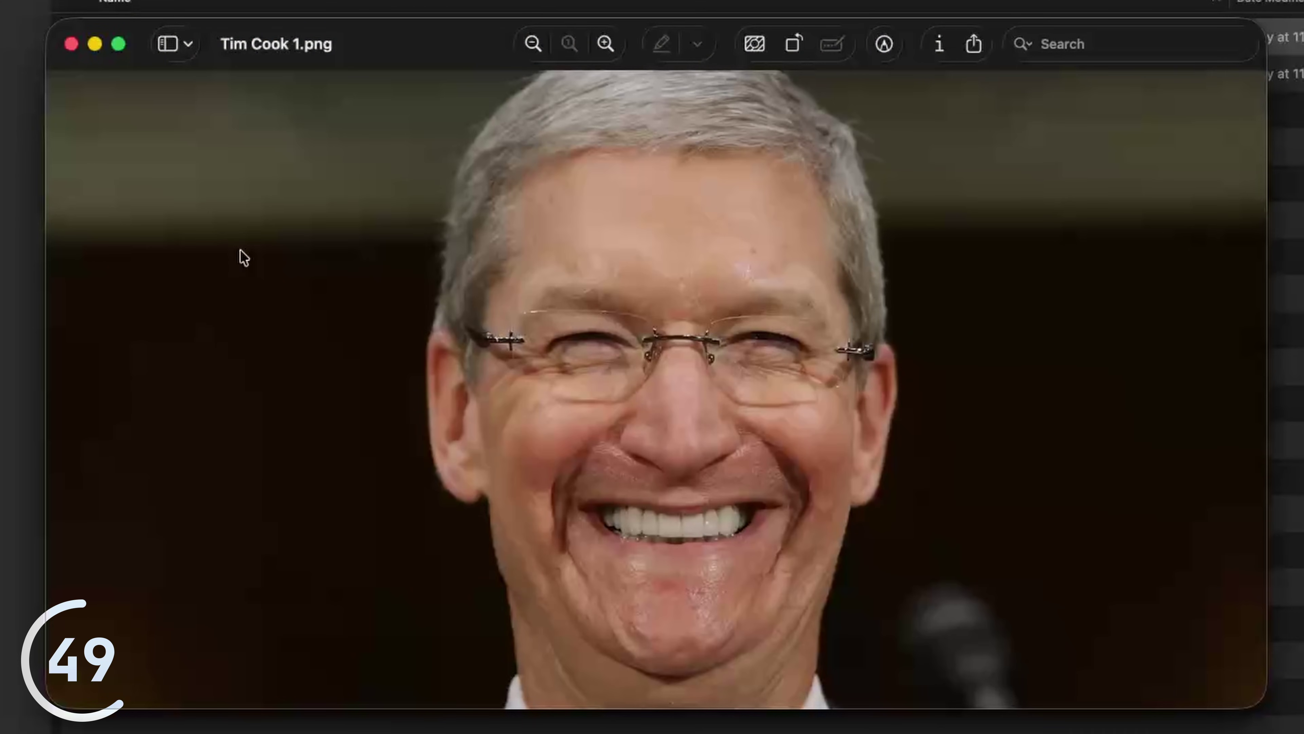
key("super+r")
key("super+r")
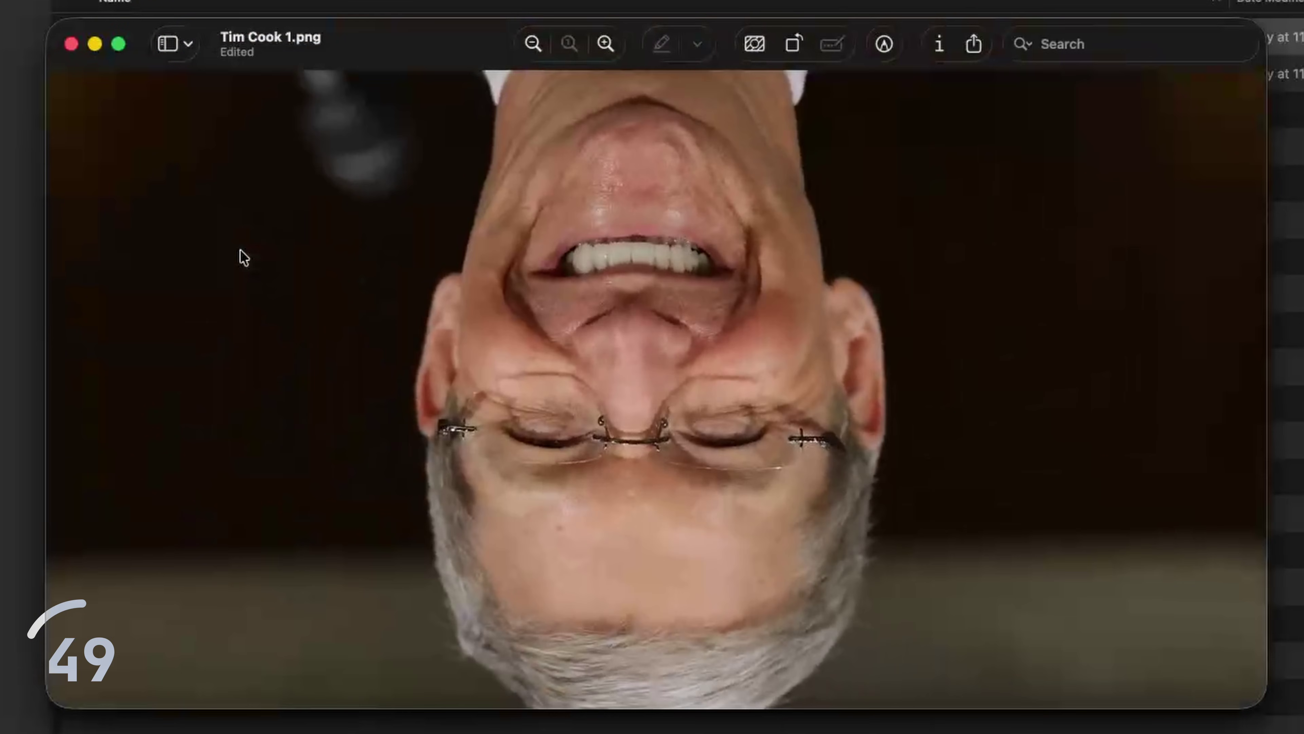
key("super+r")
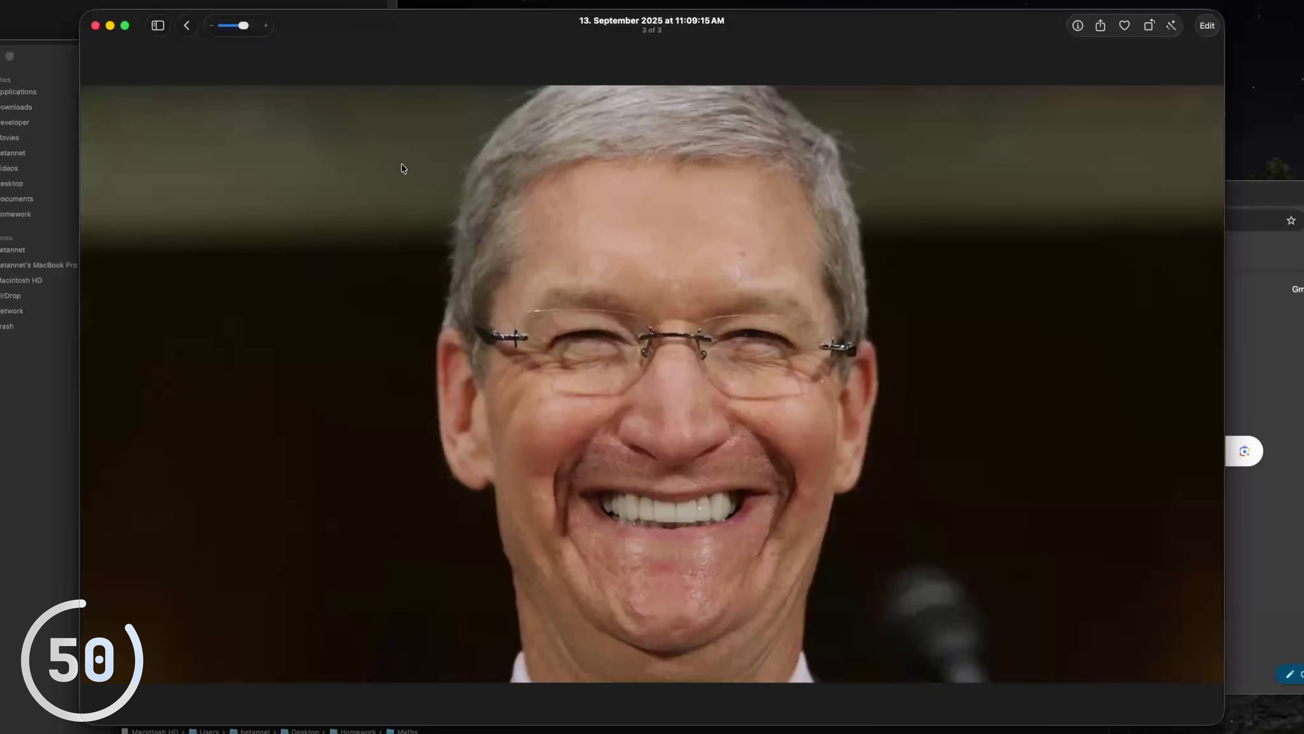
Browse back and forth between photos with the arrow keys, ending on the chef photo.
key("Right")
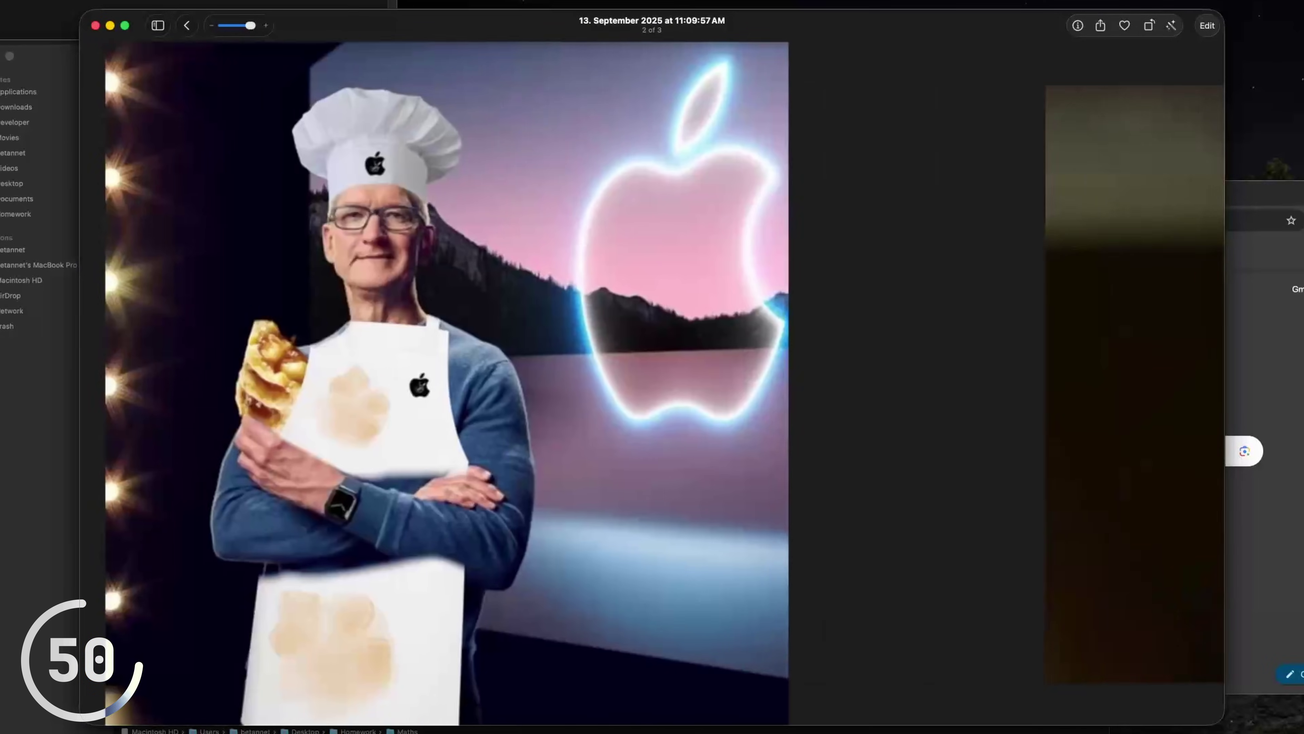
key("Left")
key("Right")
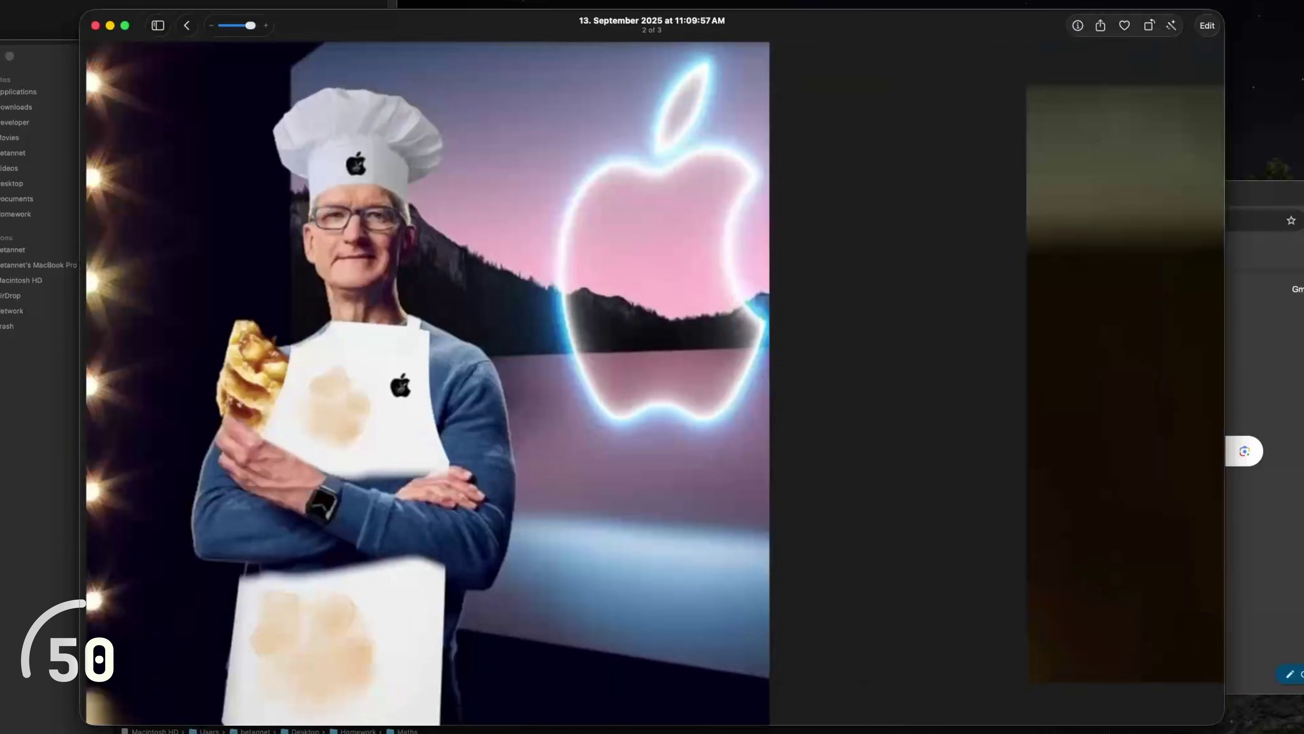
key("Right")
key("Left")
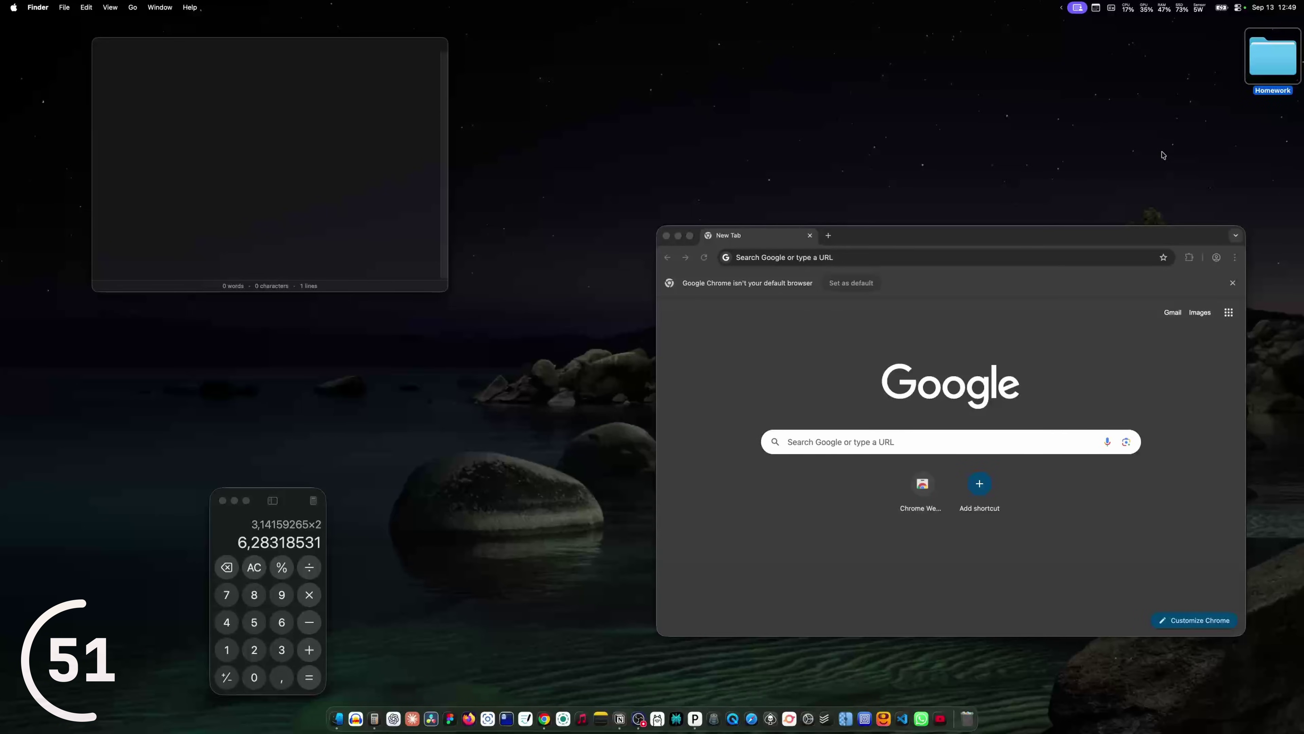
Toggle the widgets, then drop the new screenshot into the empty note and enlarge the Notes window.
key("fn+n")
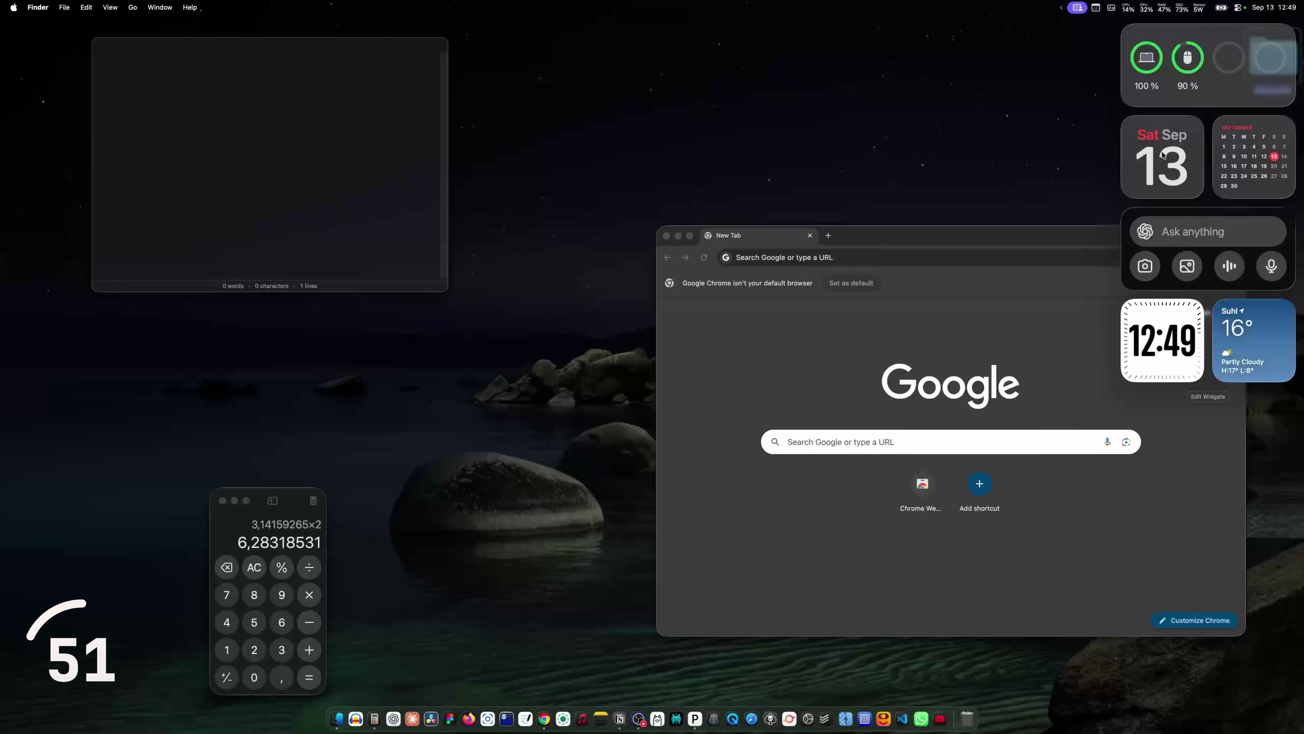
key("fn+n")
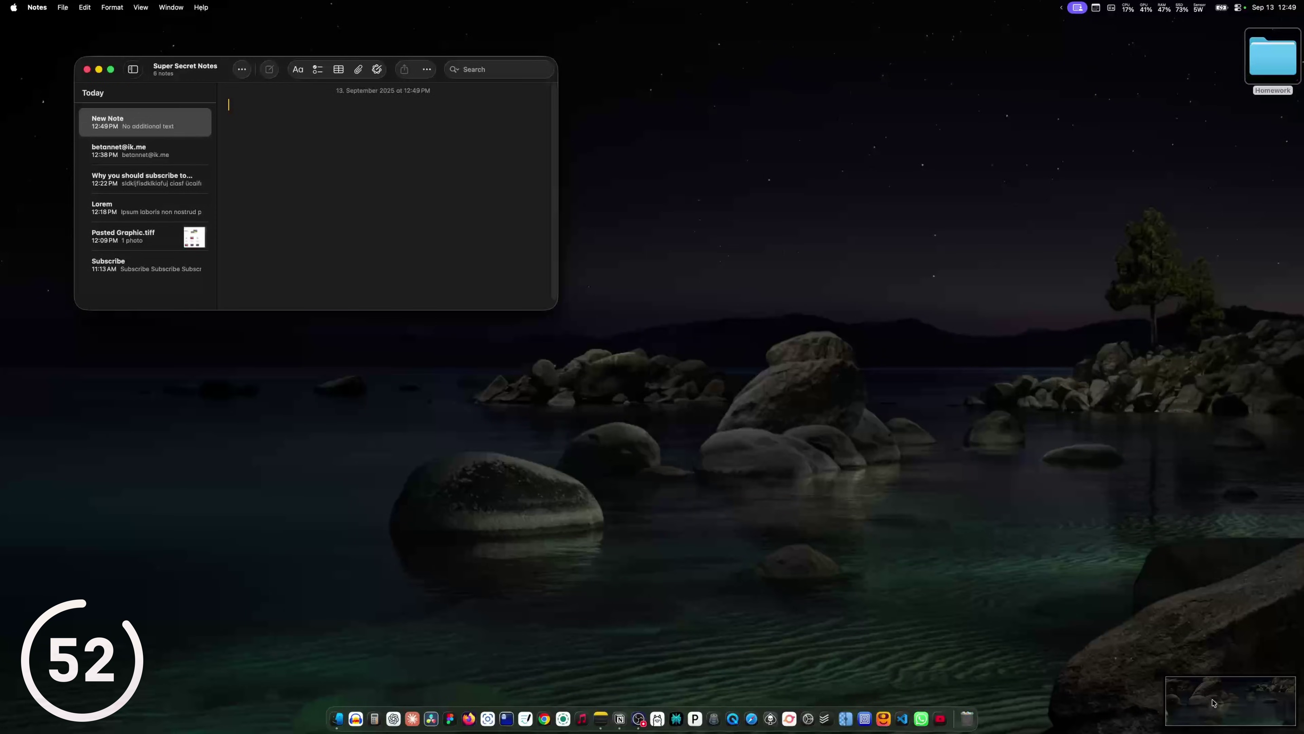
left_click_drag(1229, 707, 315, 166)
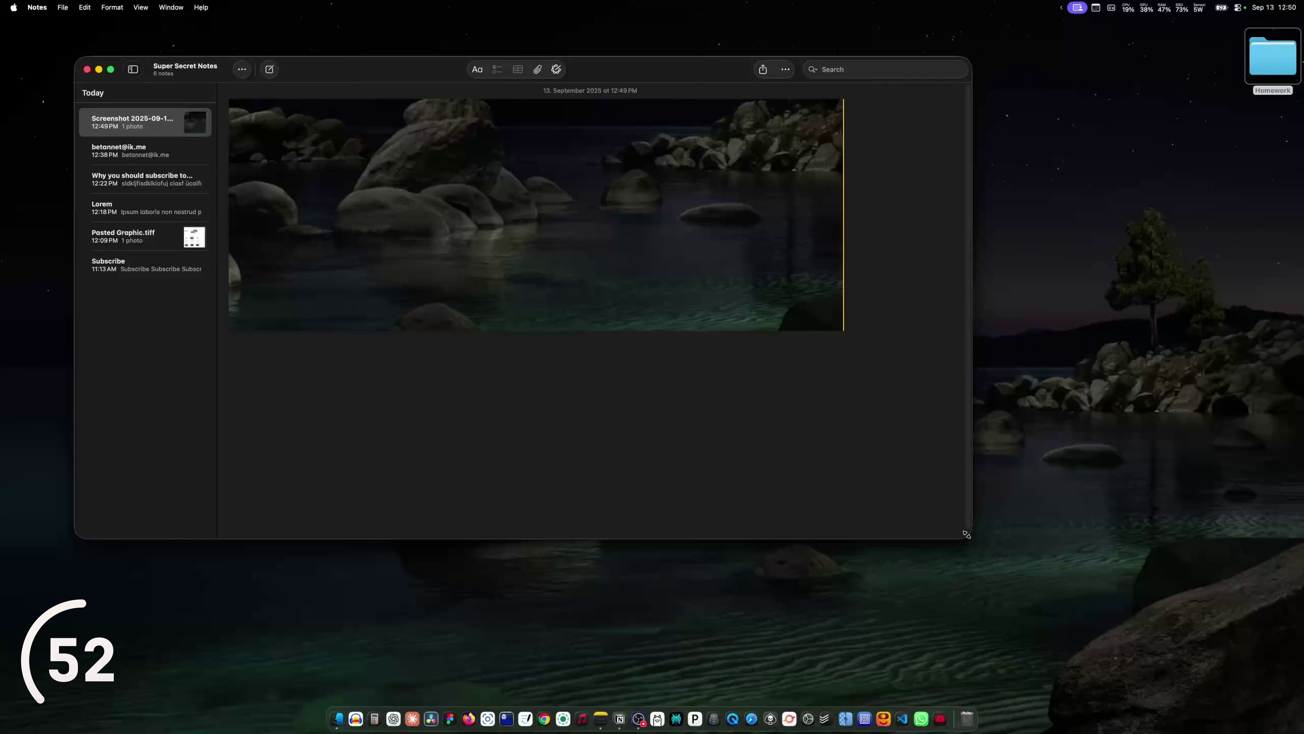
key("ctrl+alt+Return")
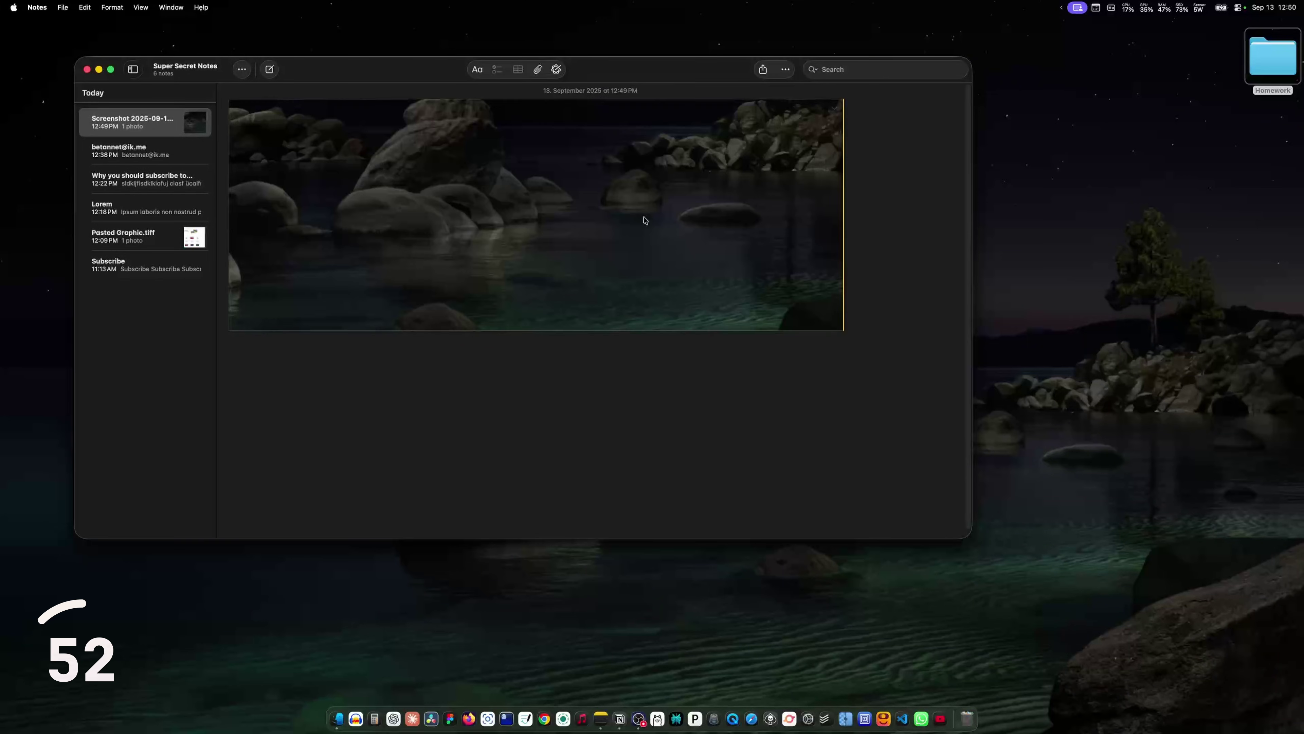
Hide Notes and open Displays settings via Option-brightness, revealing the Detect Displays option.
mouse_move(631, 243)
key("super+q")
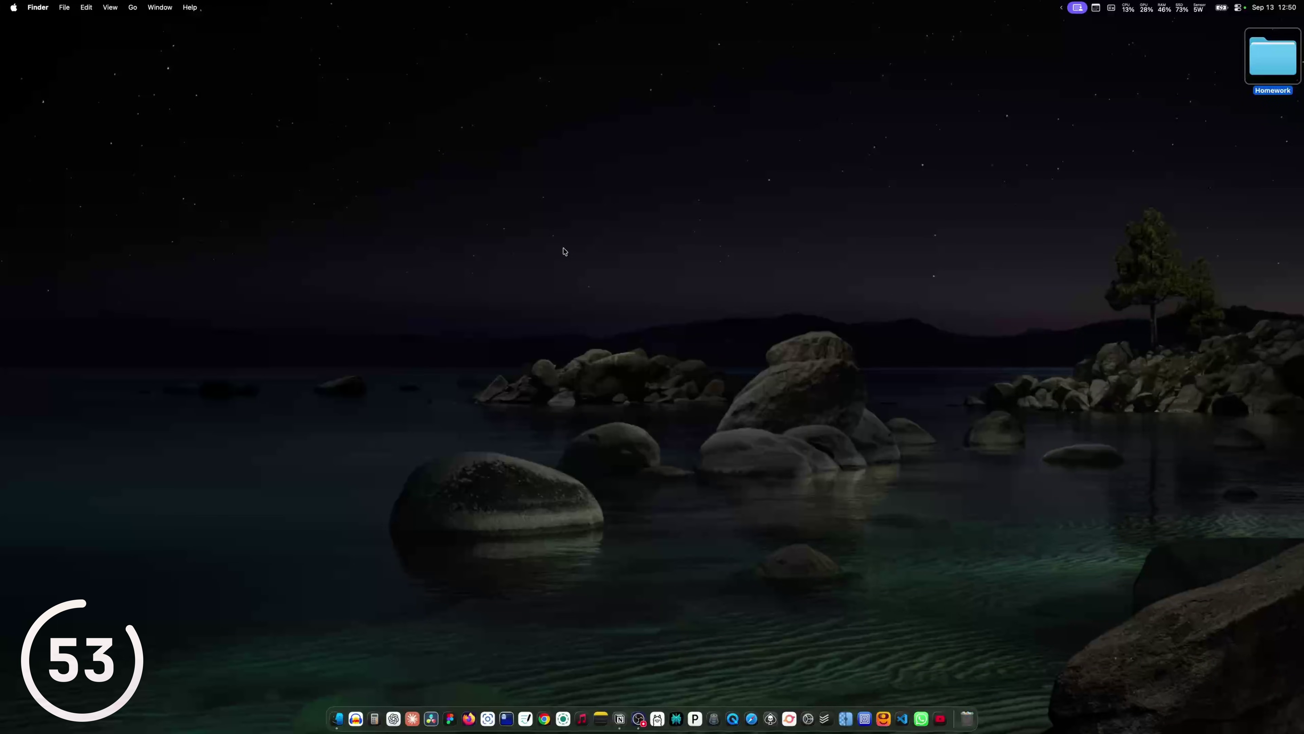
key("alt+F2")
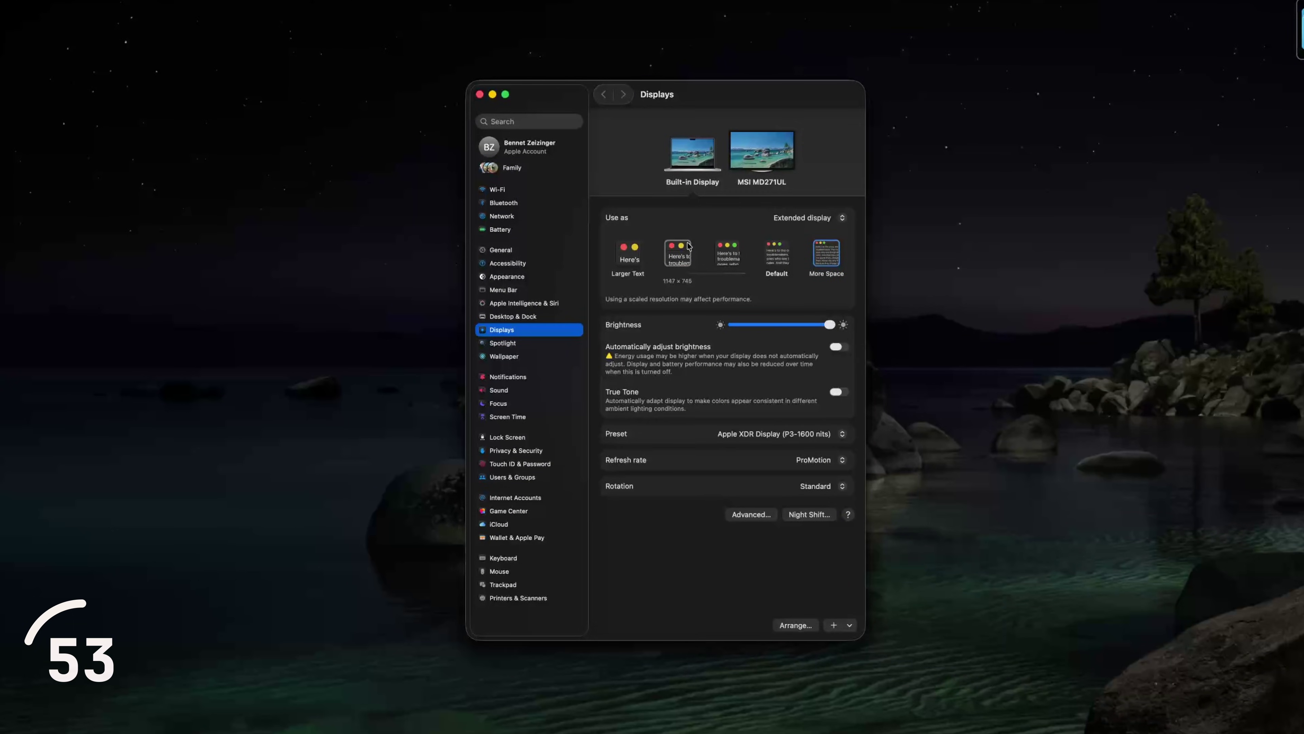
key("alt")
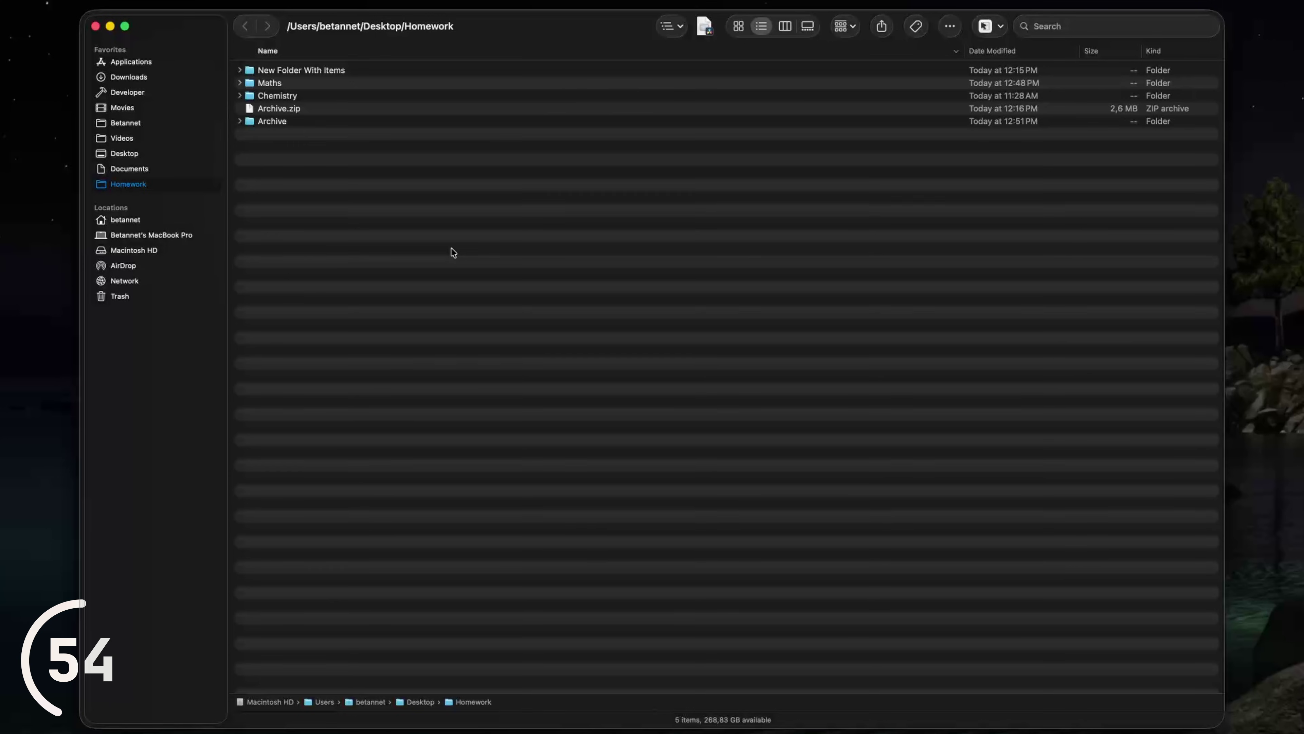
Switch Homework to column then gallery view, and open a Wikipedia link in a new Safari tab.
key("super+3")
key("super+4")
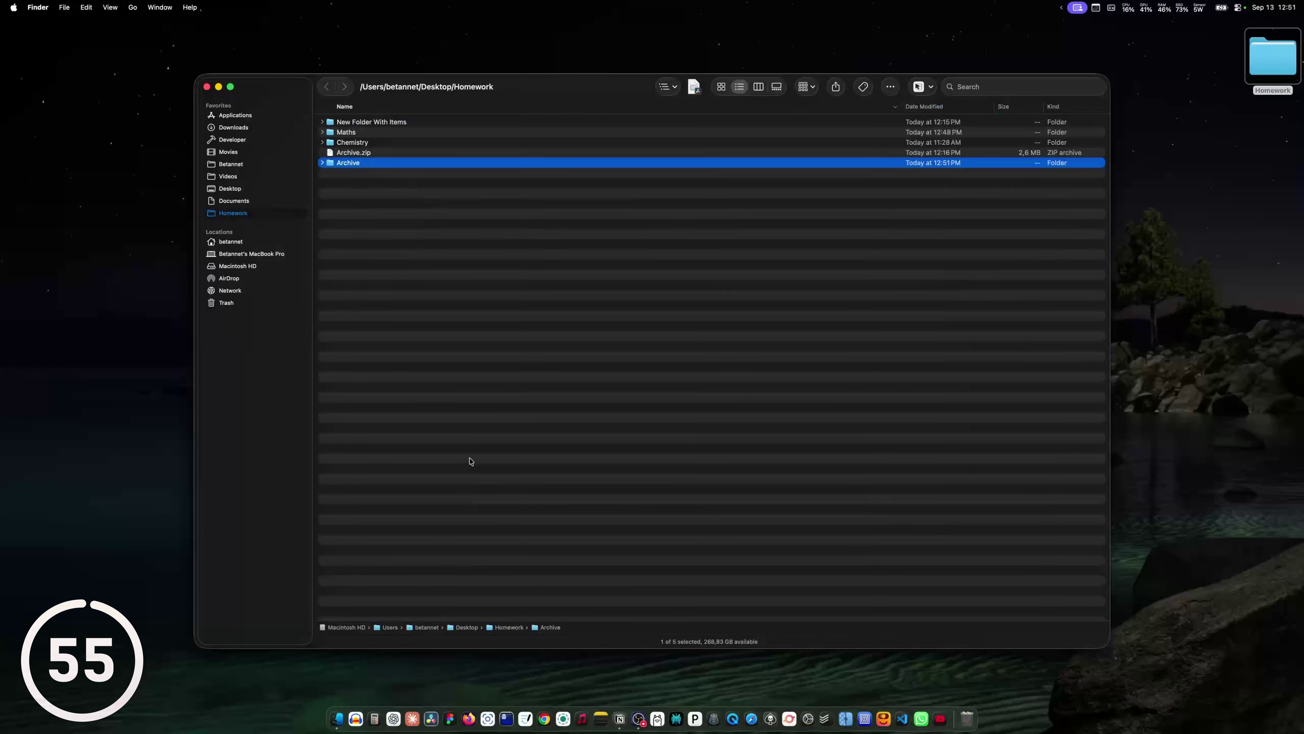
left_click(475, 447)
right_click(478, 437)
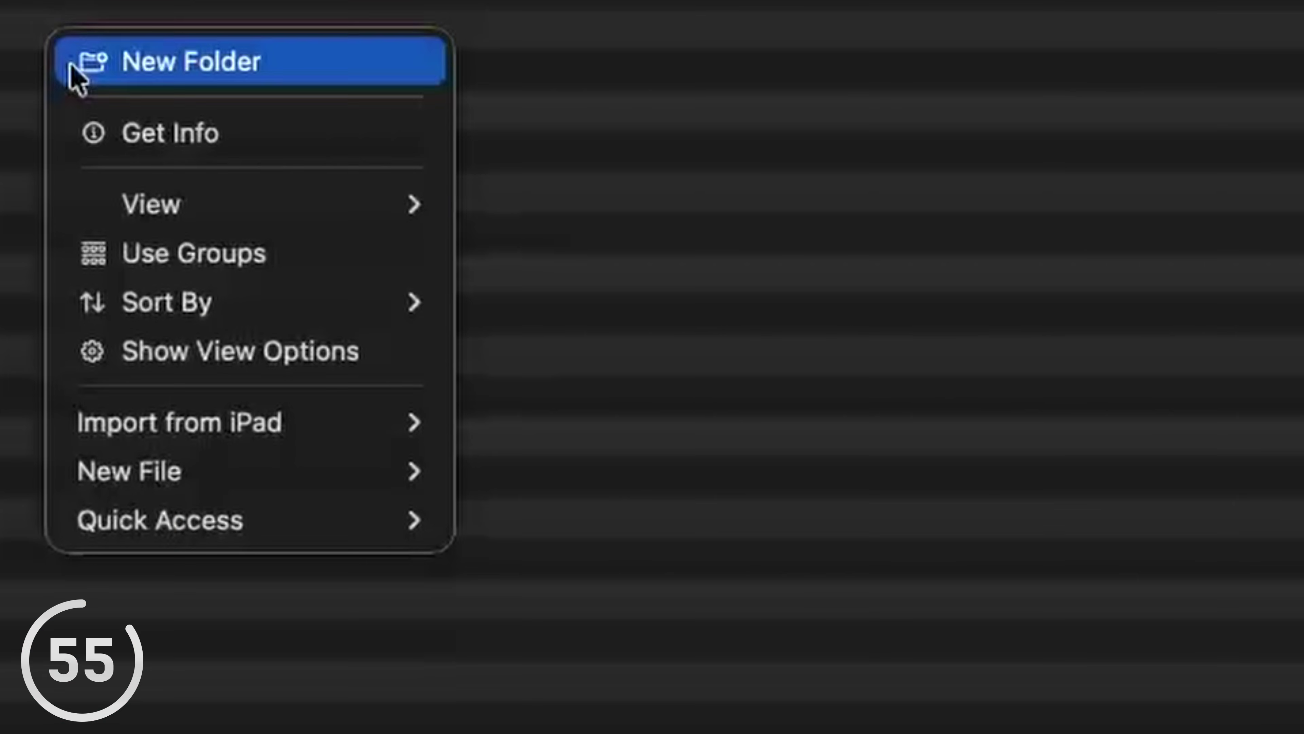
mouse_move(259, 435)
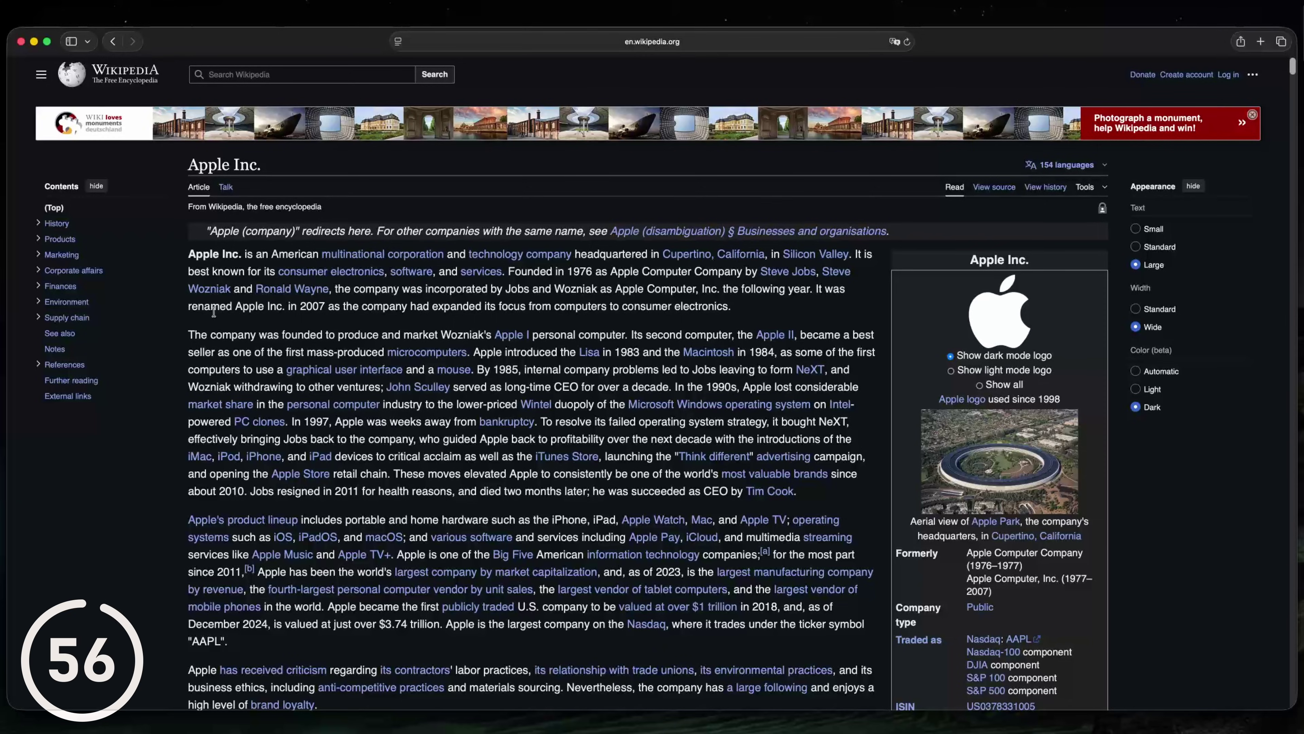
left_click(209, 288, "shift+super")
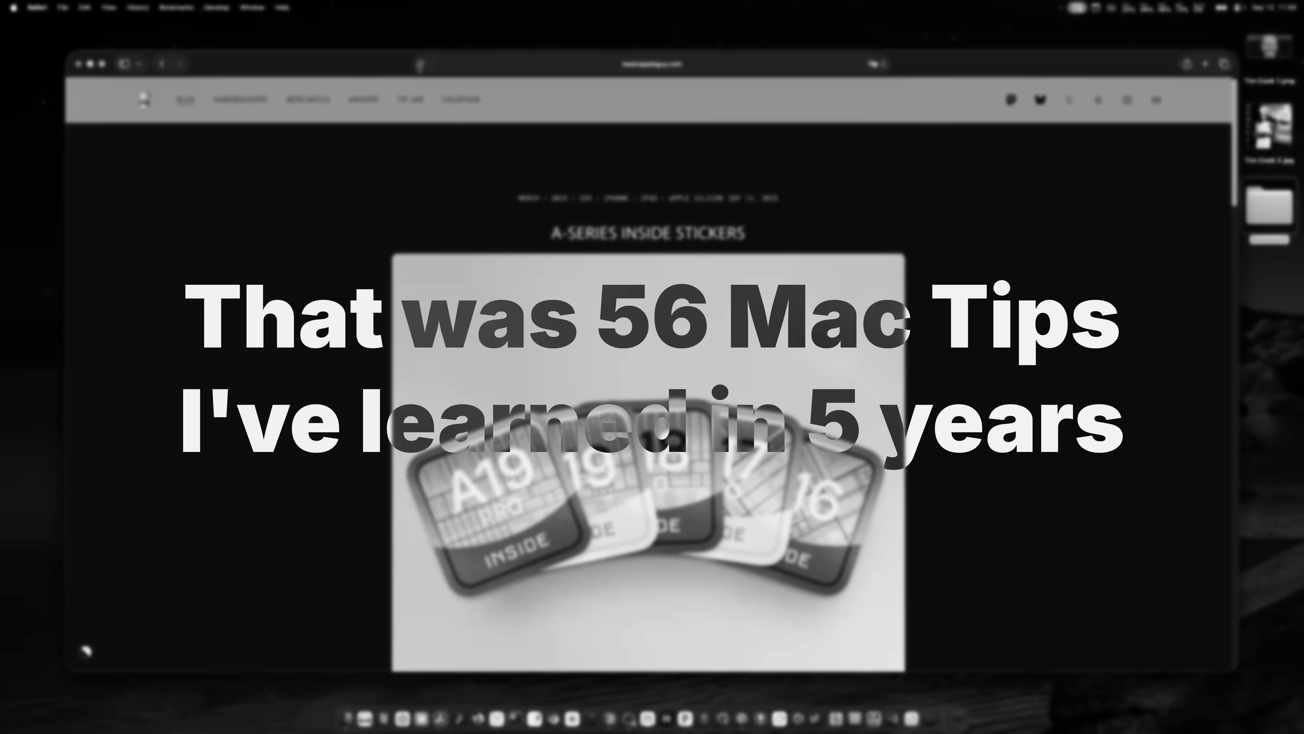
Show the A-Series Inside Stickers post in Reader view with its summary.
left_click(421, 64)
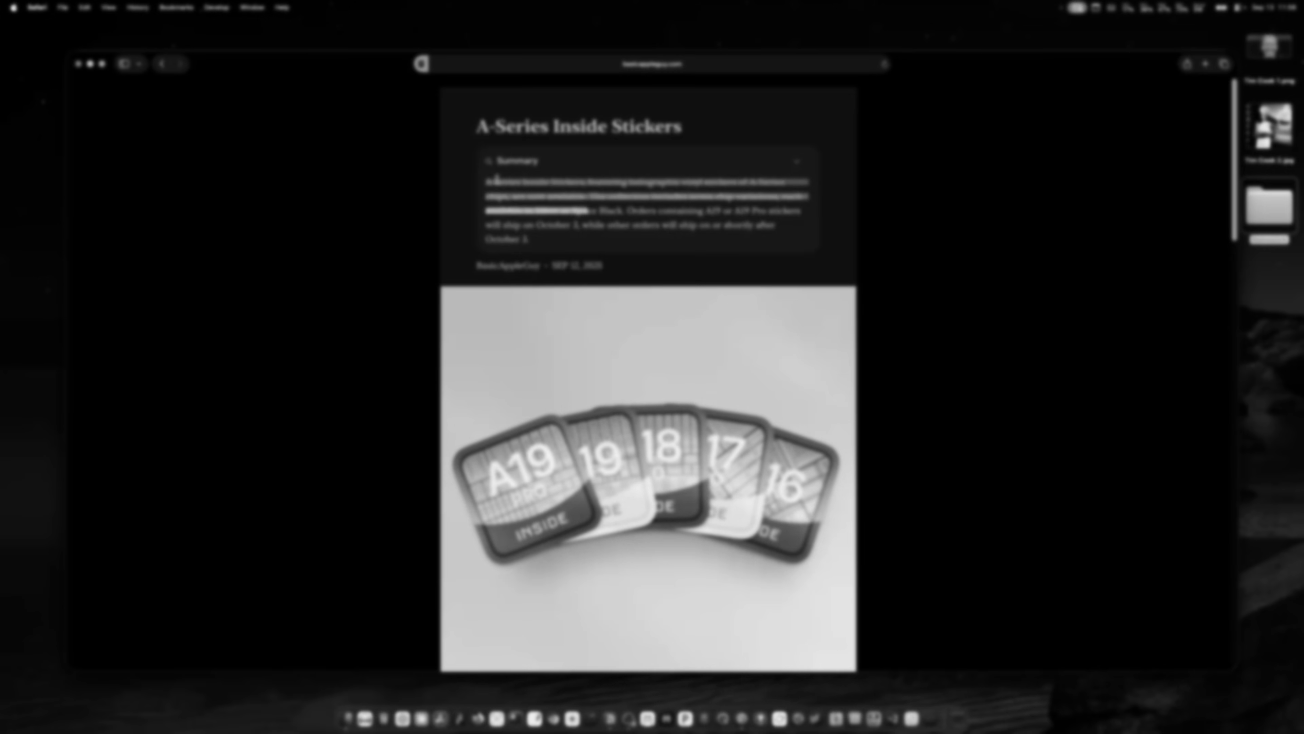